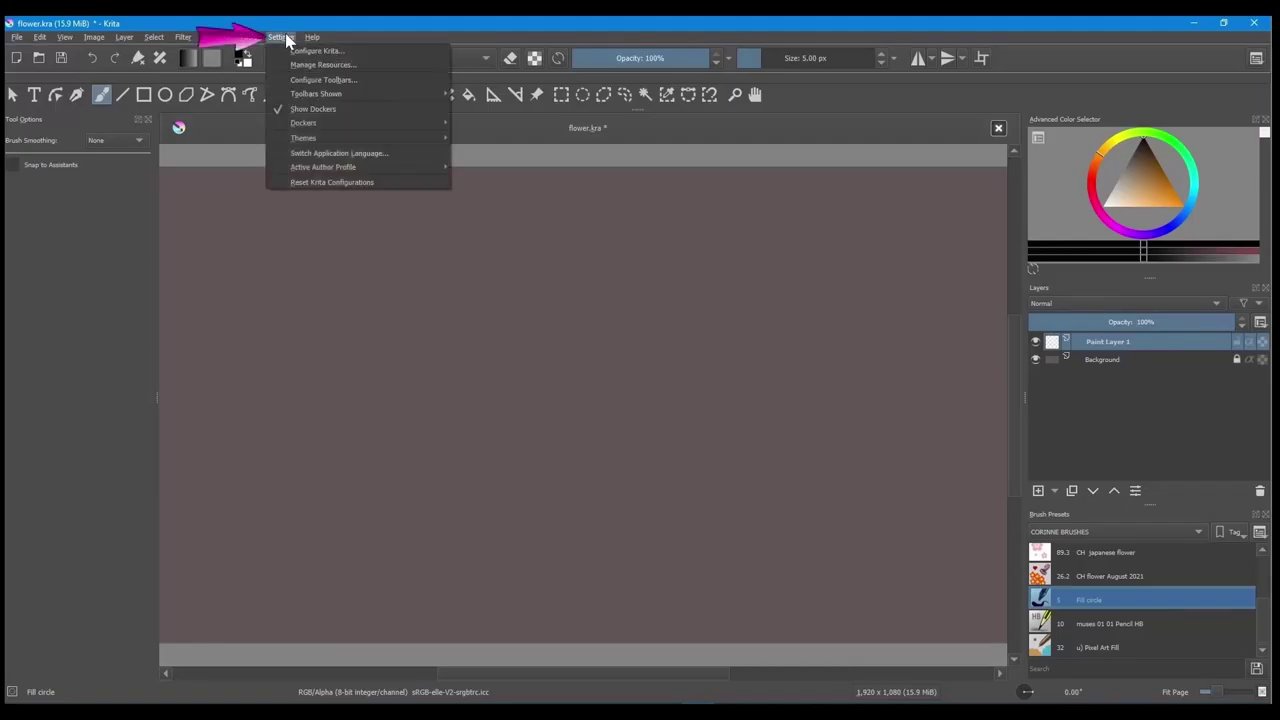
Filter the BrushesAndStuff toolbar's available actions for 'BRUSH OPTION' and select Brush option slider 3.
click(323, 82)
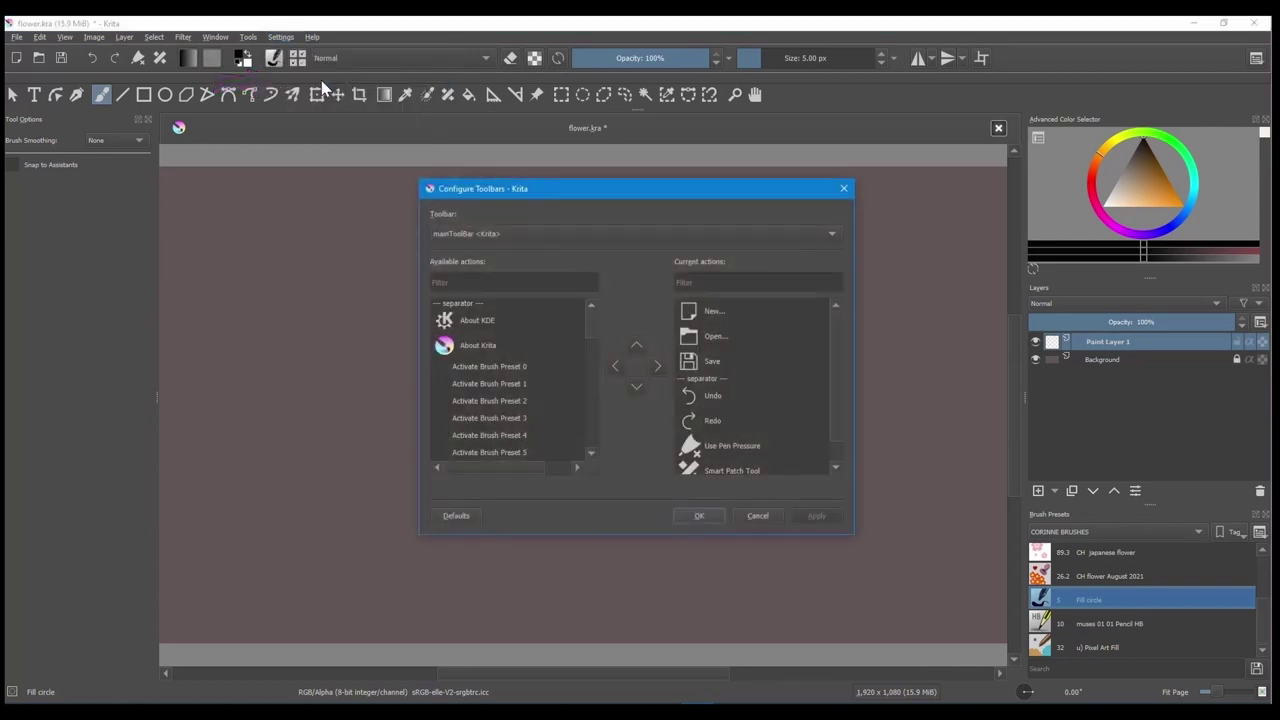
click(831, 234)
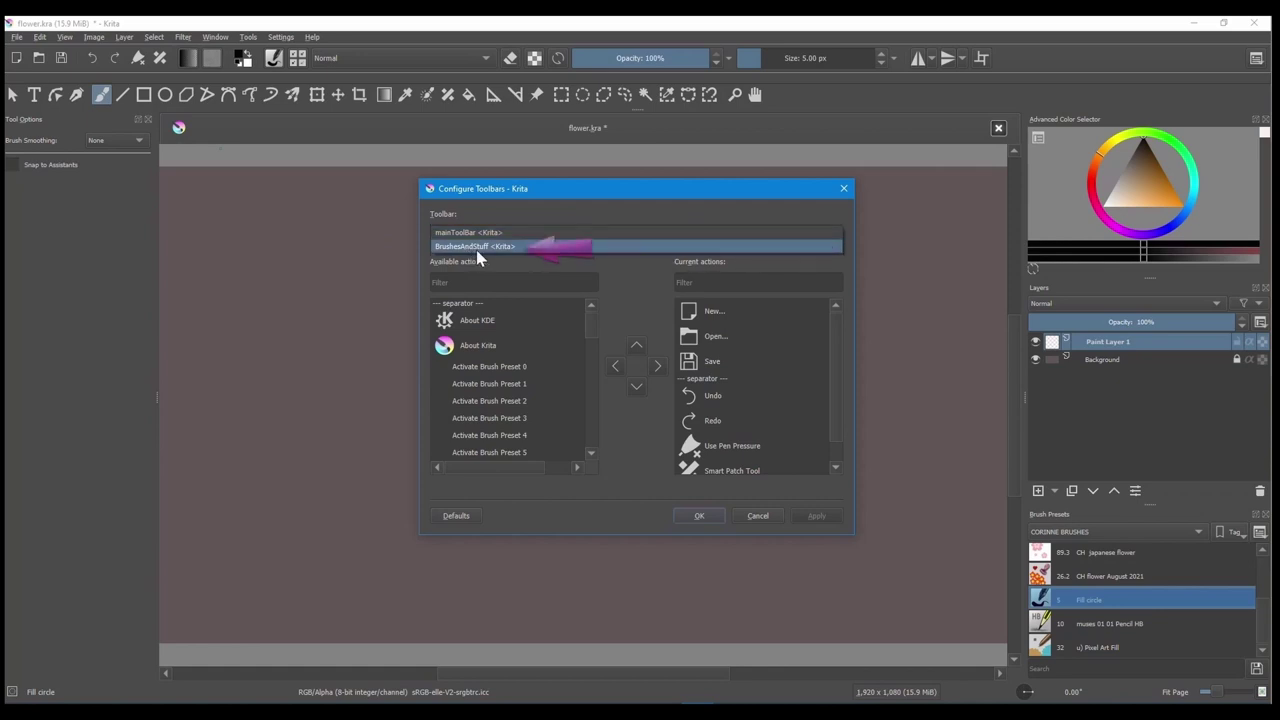
click(515, 247)
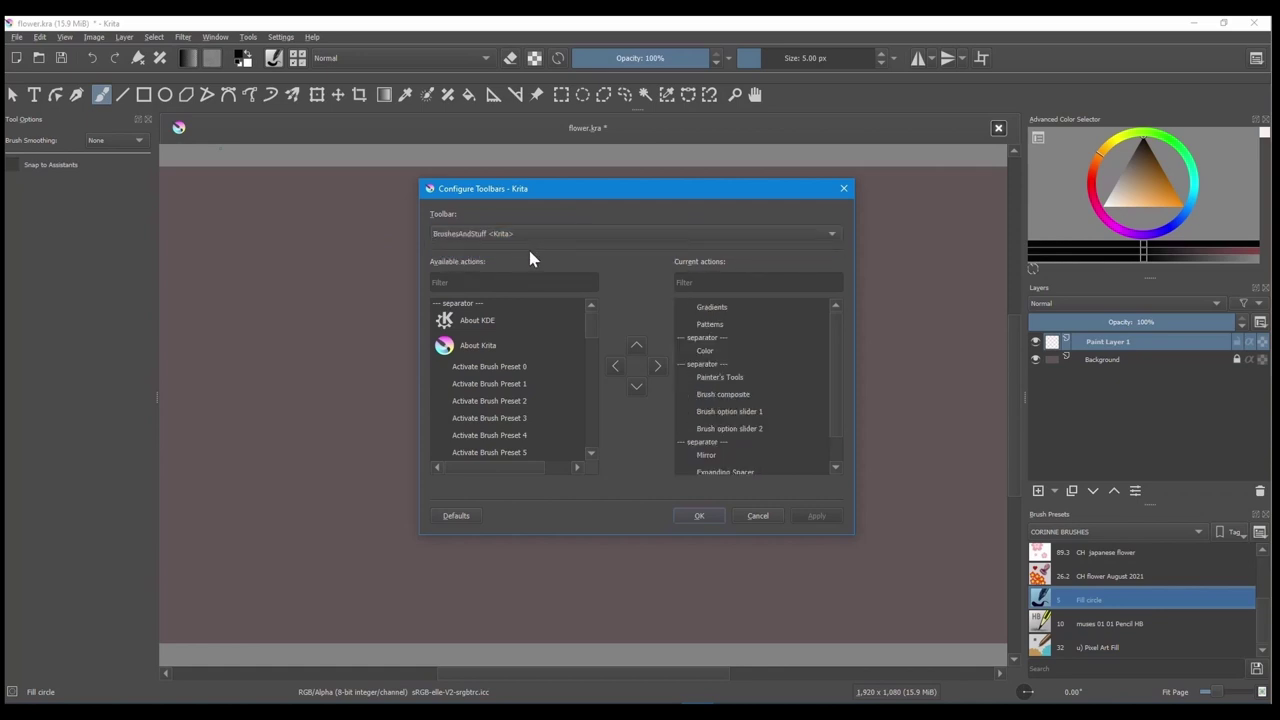
click(449, 283)
text(B)
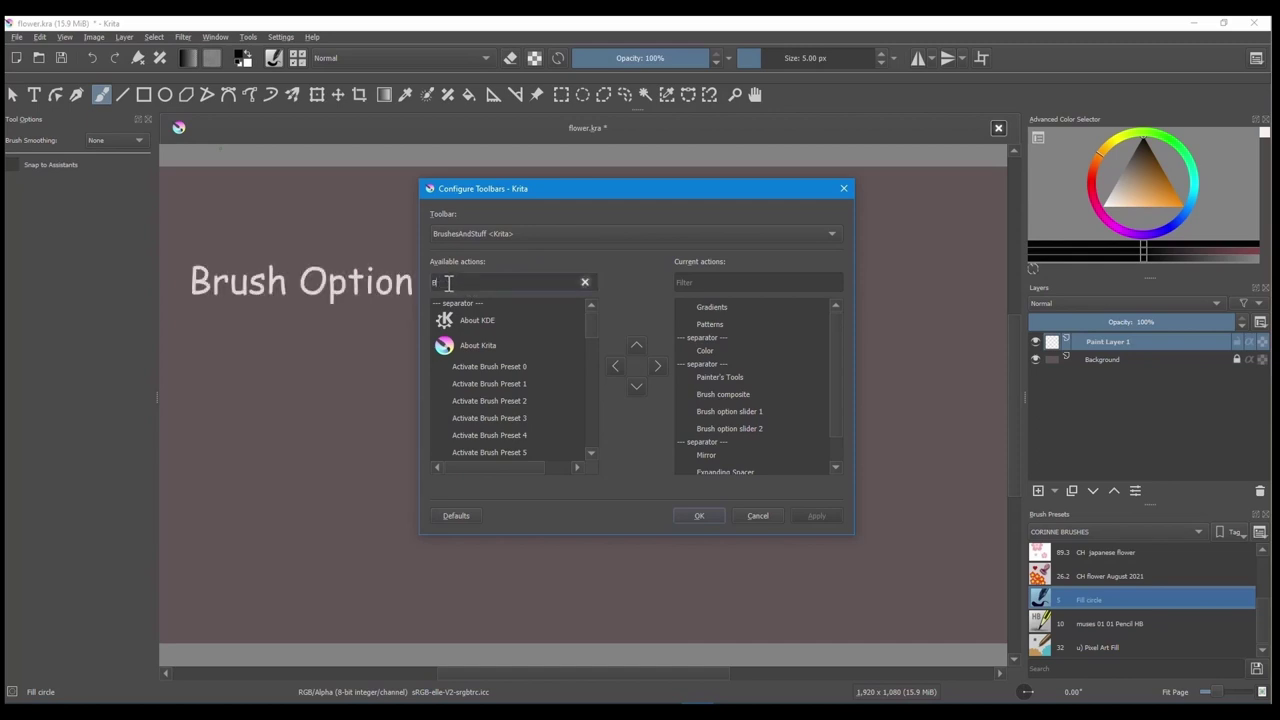
text(RUSH O)
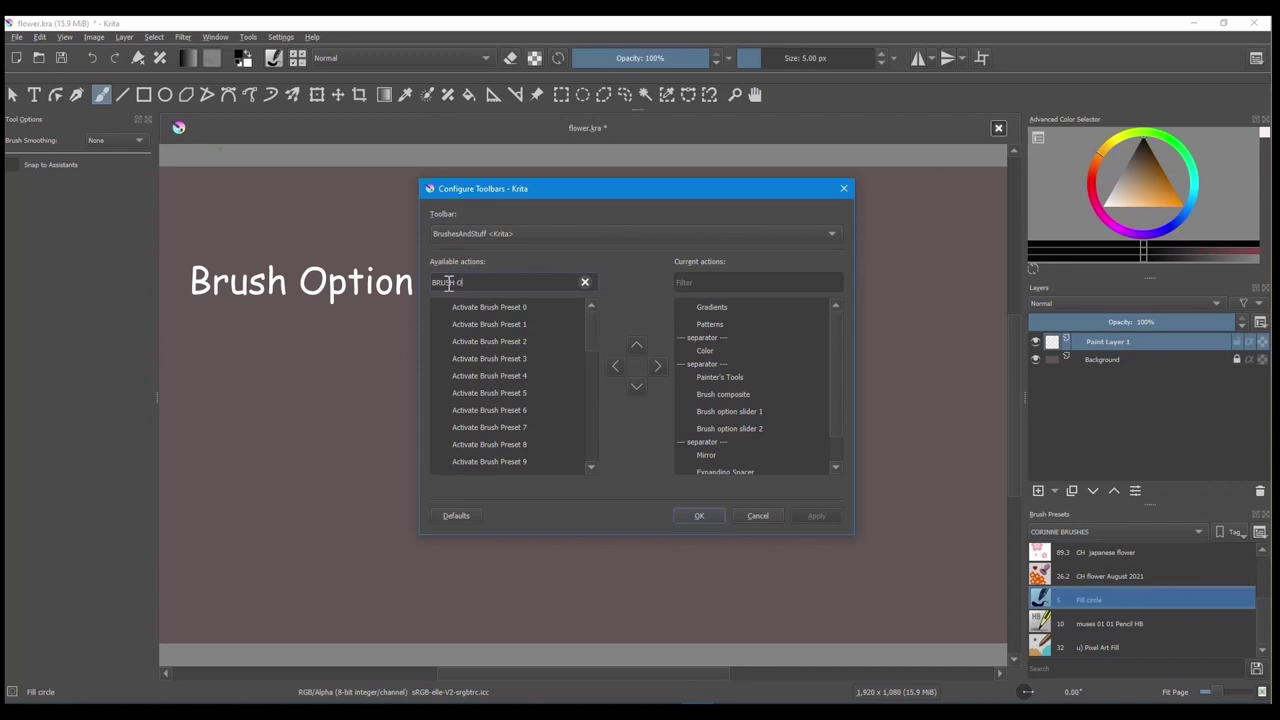
text(PTION)
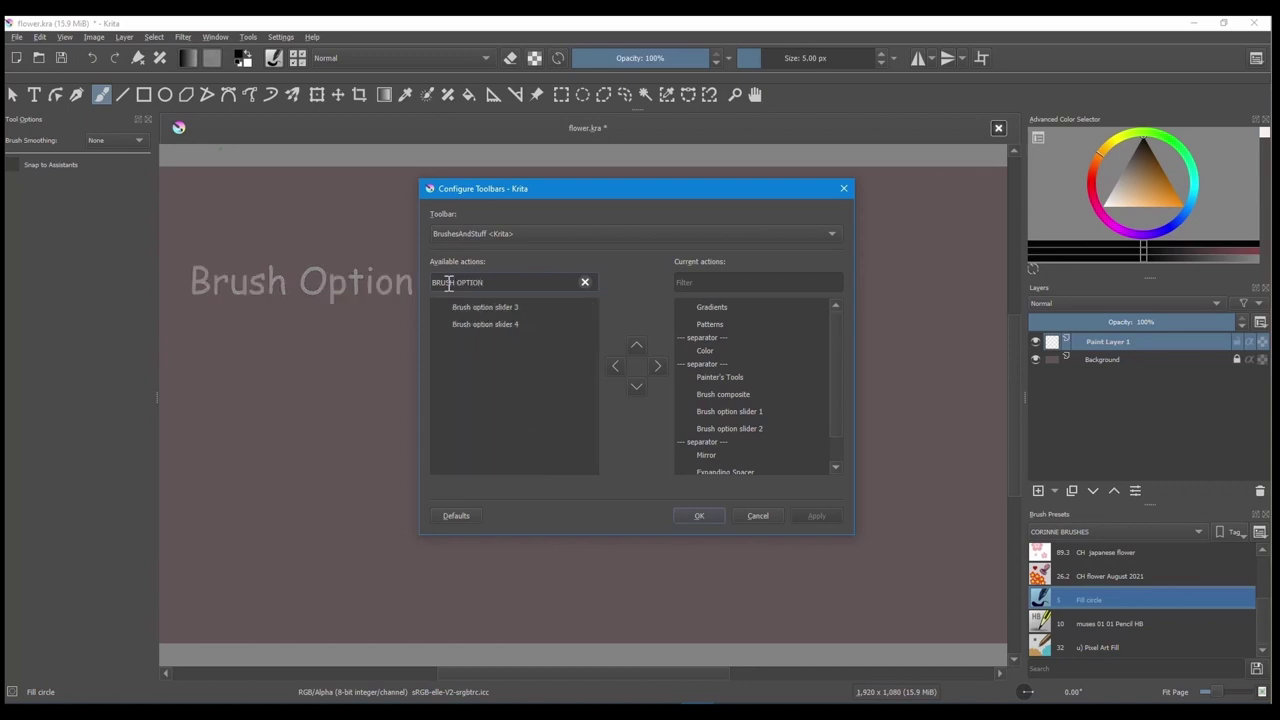
click(503, 309)
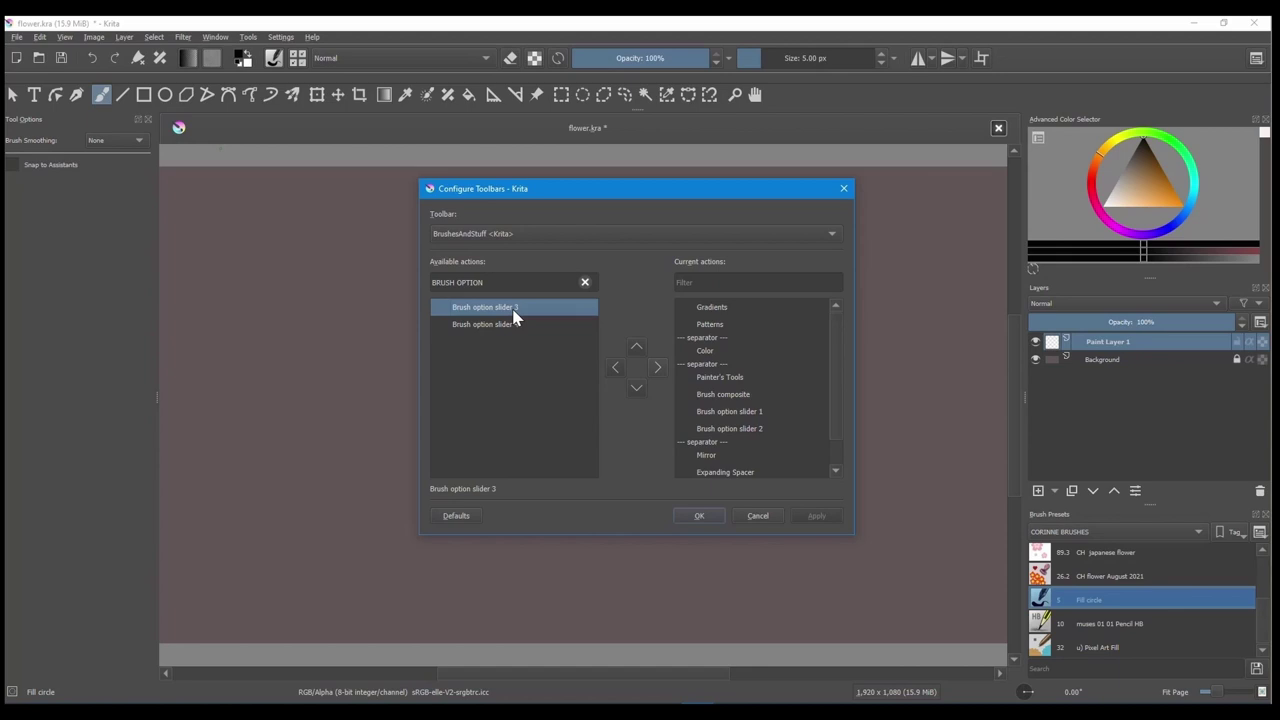
Add Brush option slider 3 to the toolbar, move it up after slider 1, and apply.
click(656, 370)
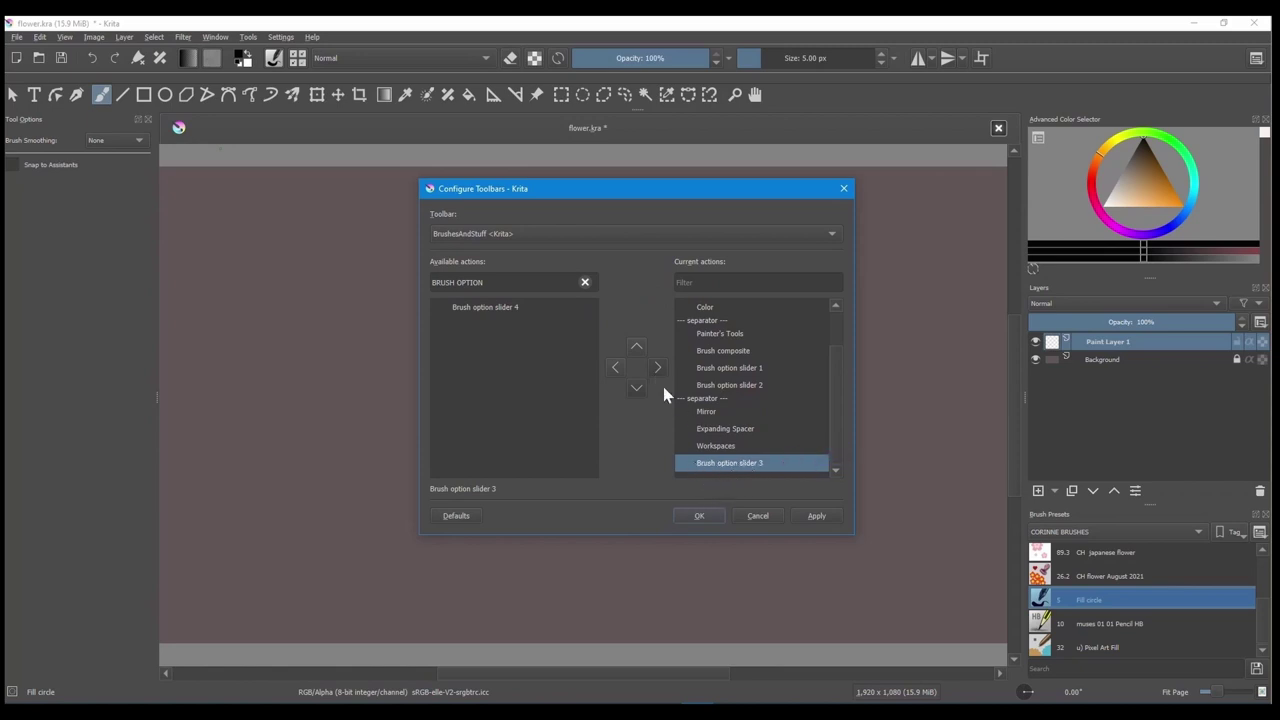
click(633, 345)
click(633, 345)
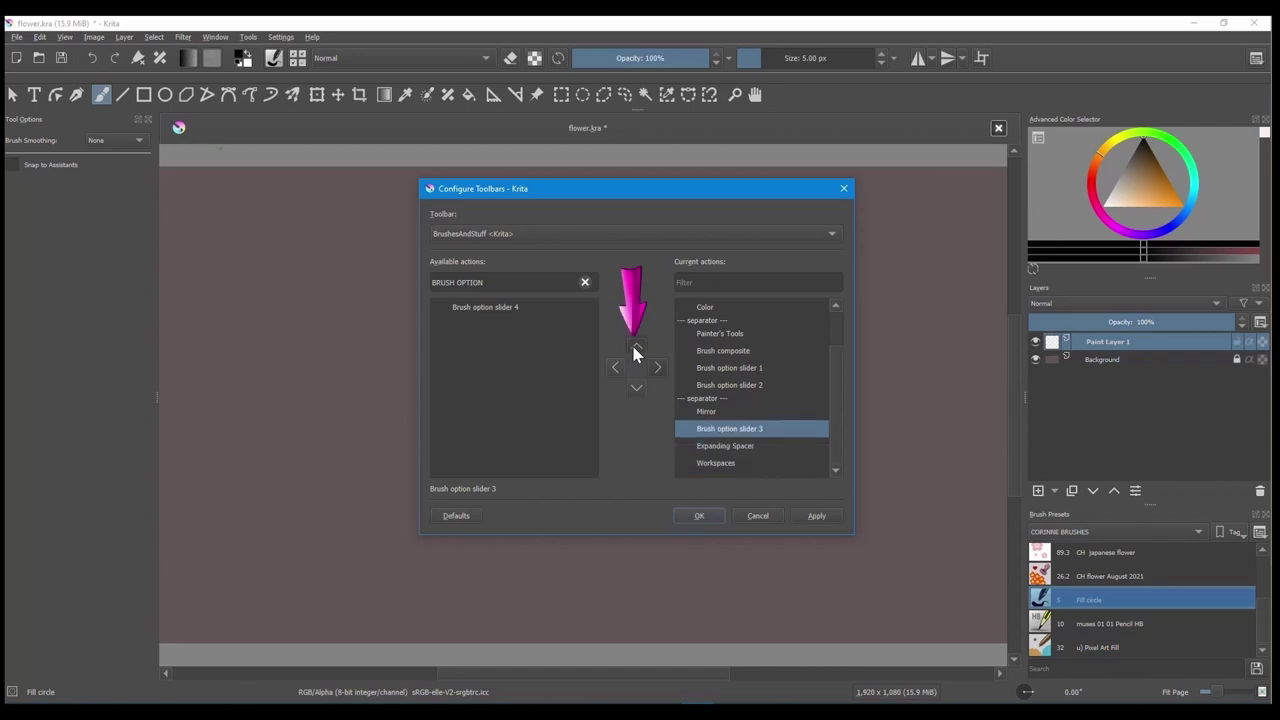
click(636, 347)
click(636, 347)
click(636, 347)
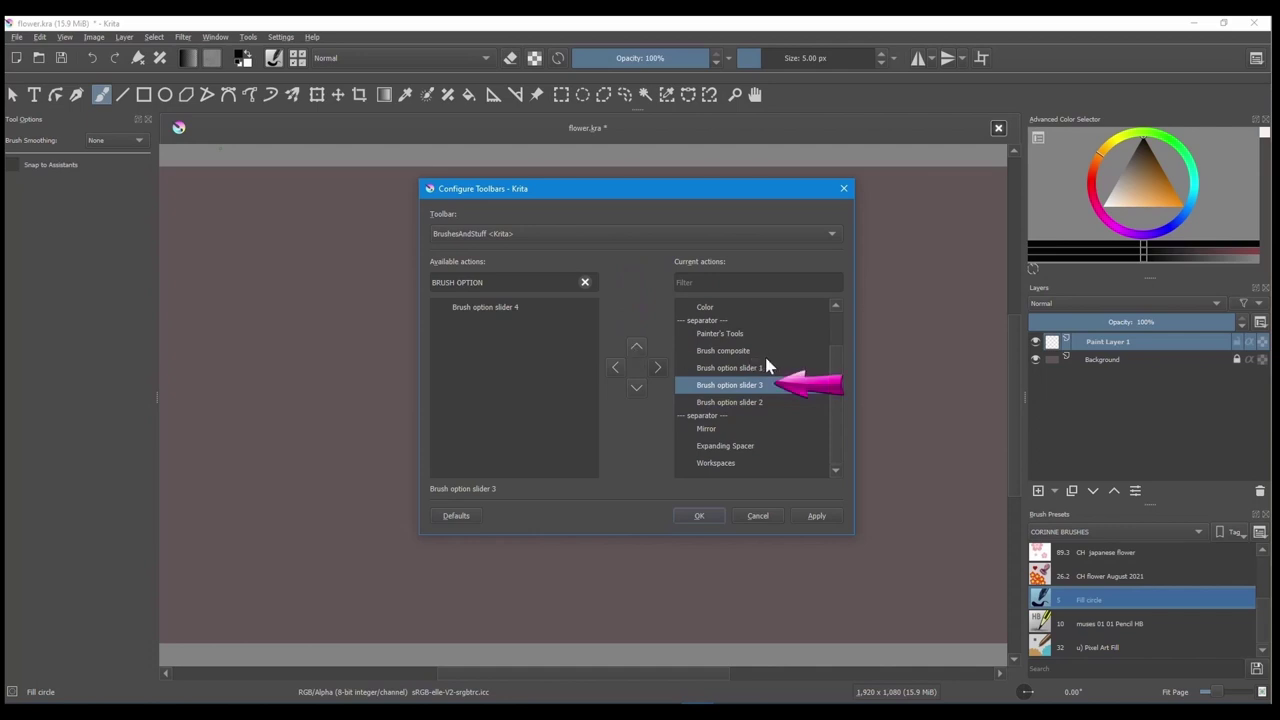
click(817, 516)
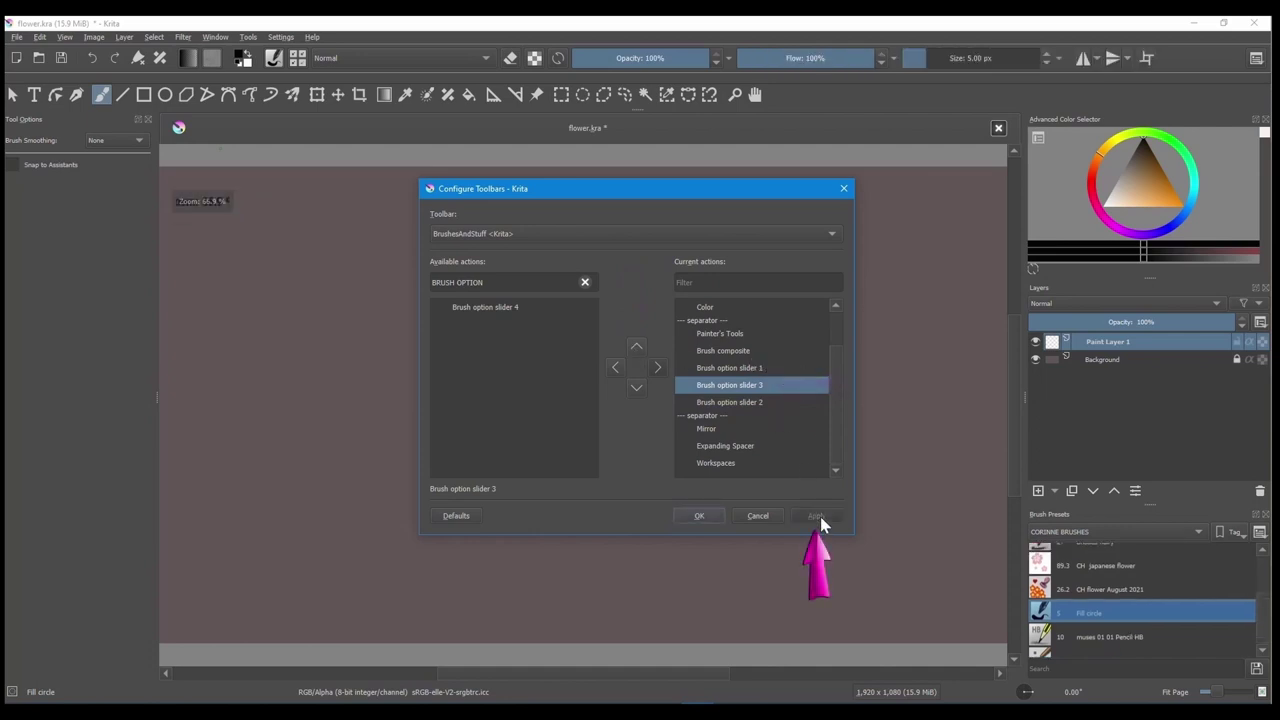
Close toolbar configuration and choose the Bristles hairy preset, searching 'BRISTLE' under All tags.
click(702, 515)
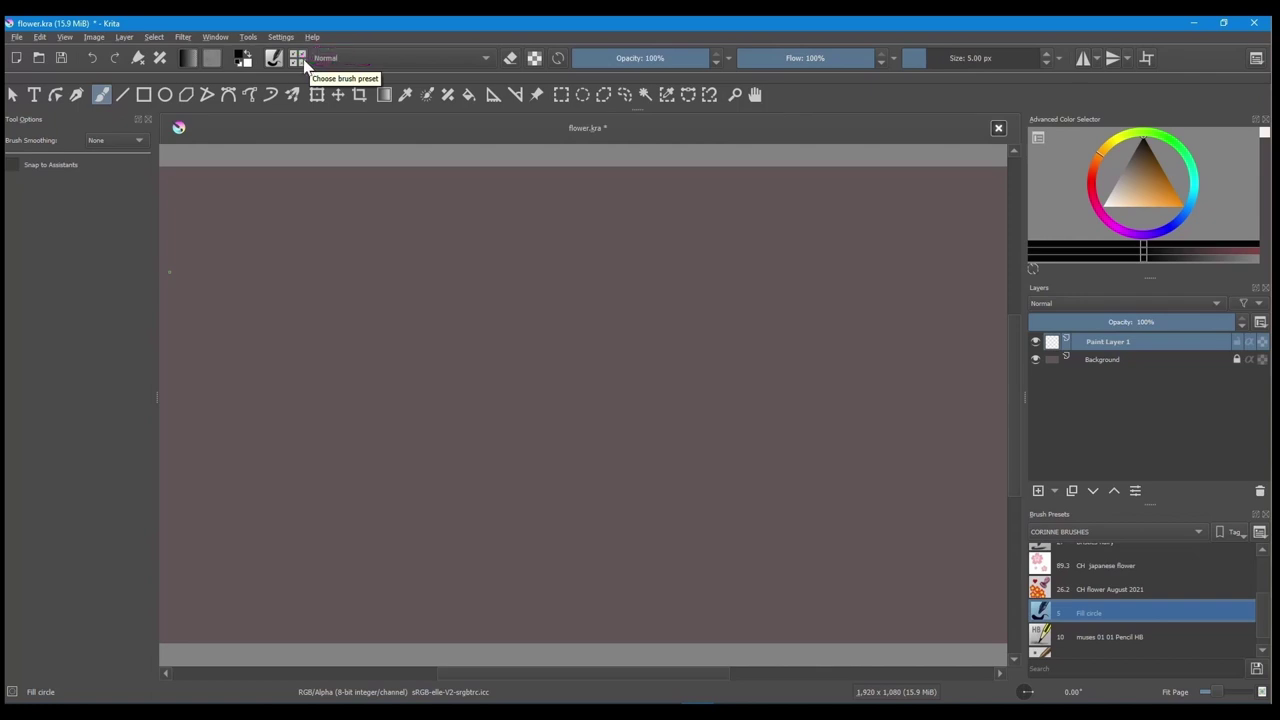
click(299, 58)
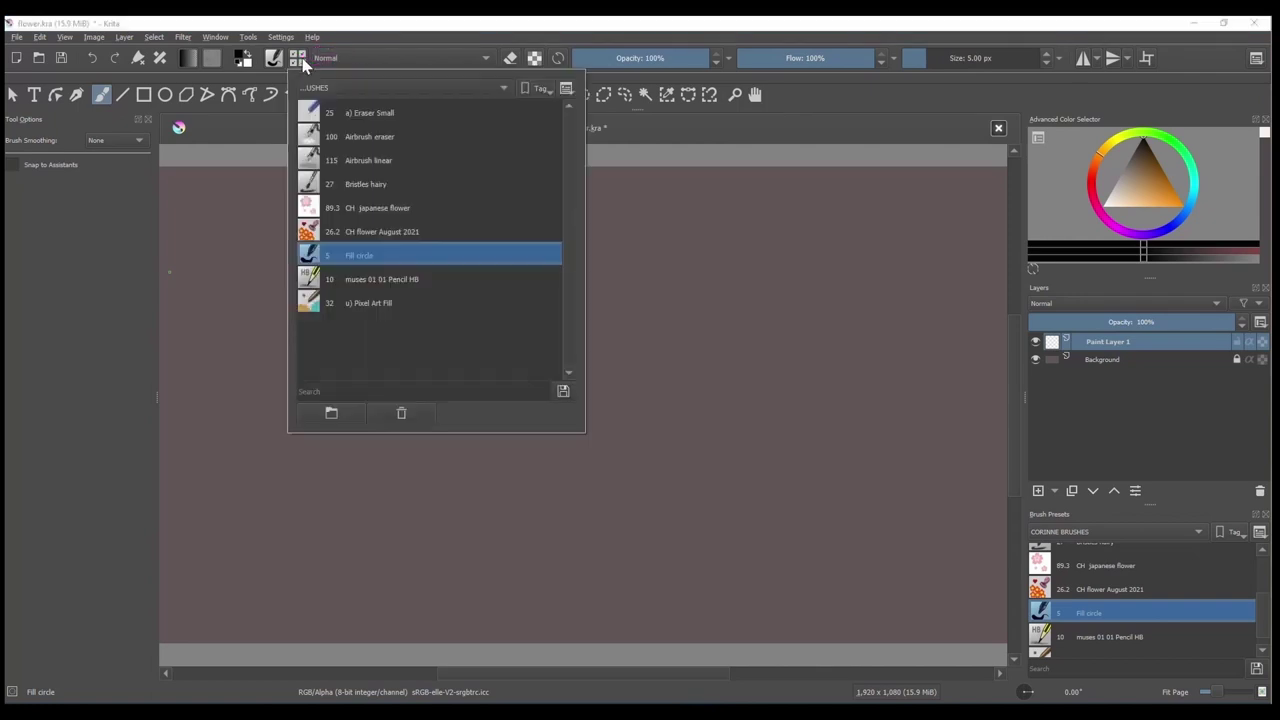
click(504, 88)
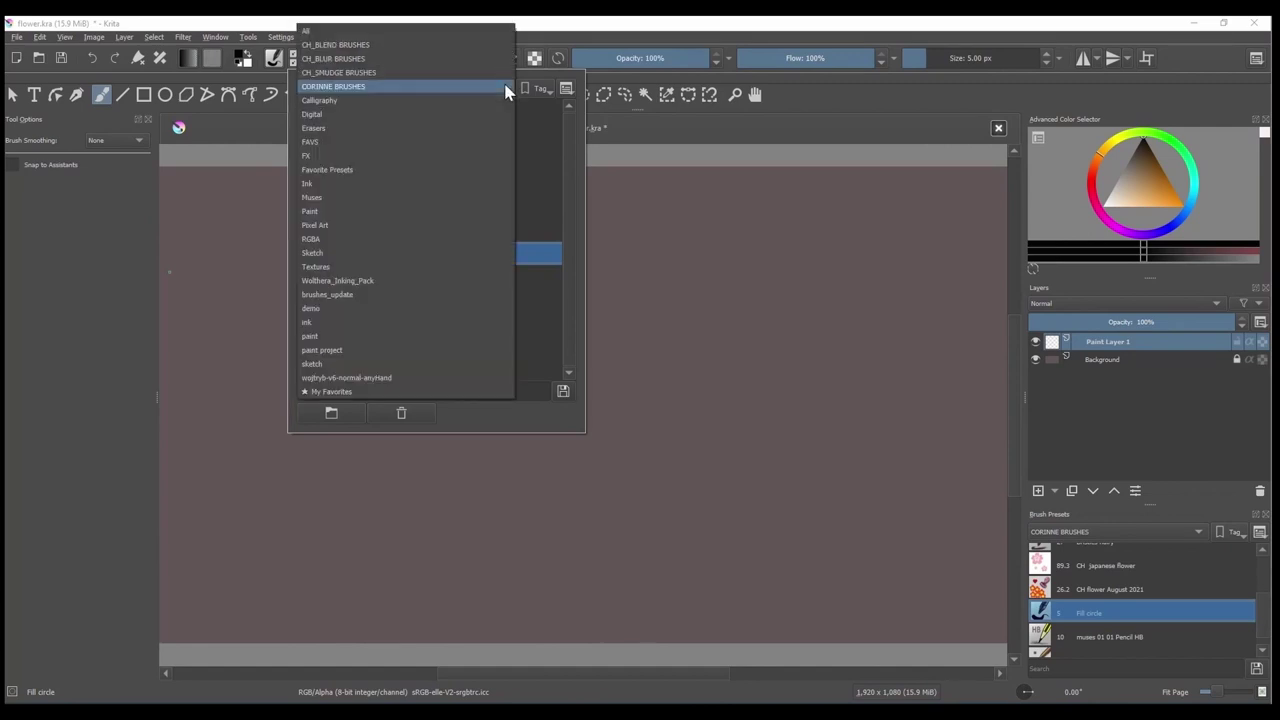
click(310, 32)
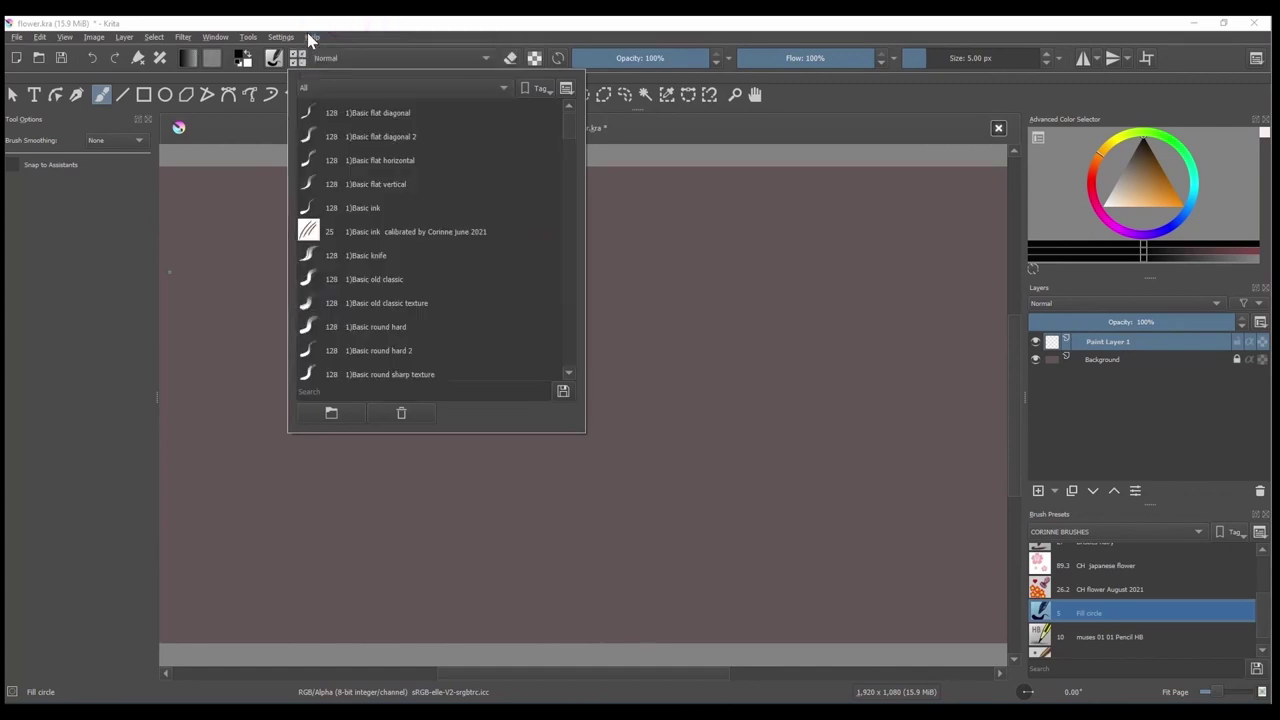
click(318, 393)
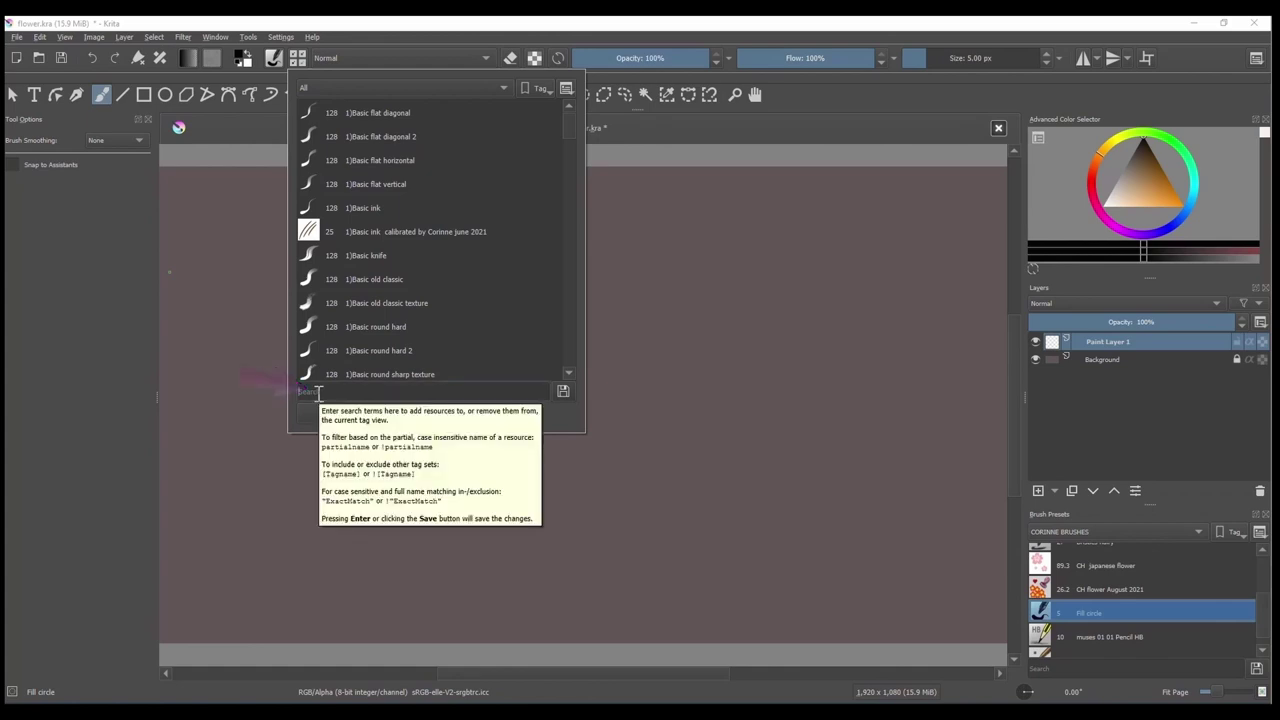
text(BRISTLE)
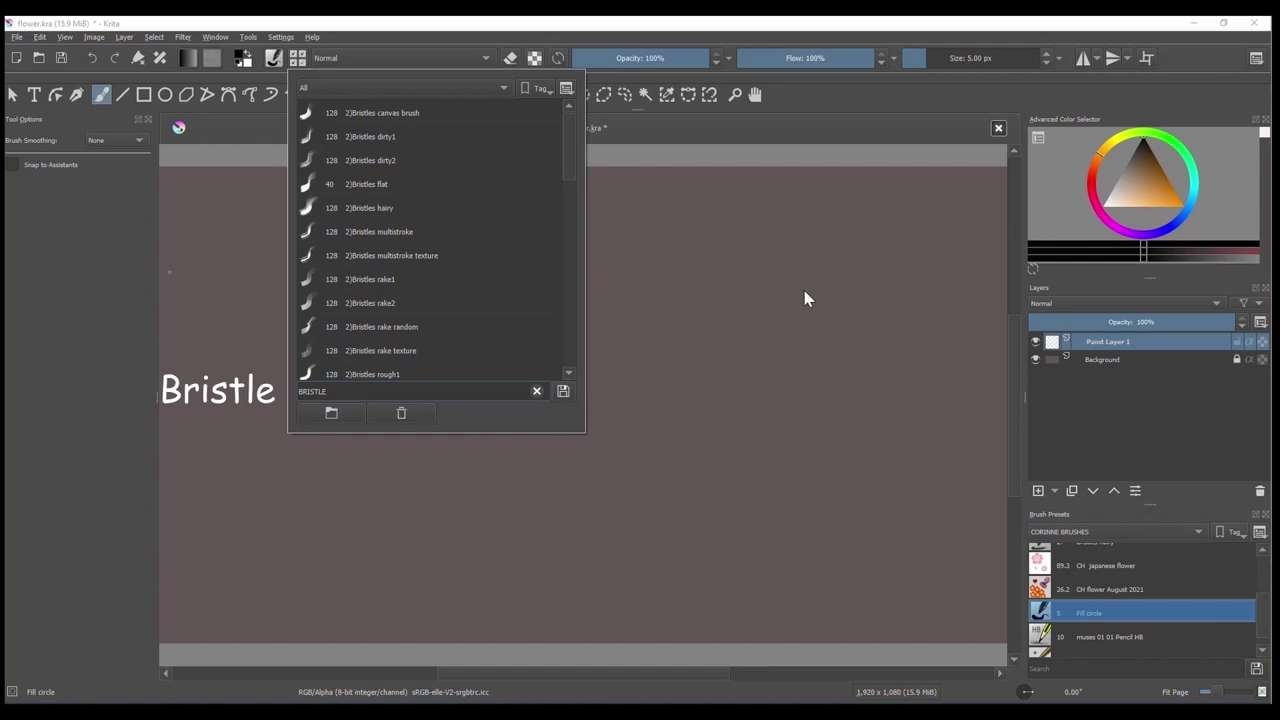
drag(564, 147, 577, 247)
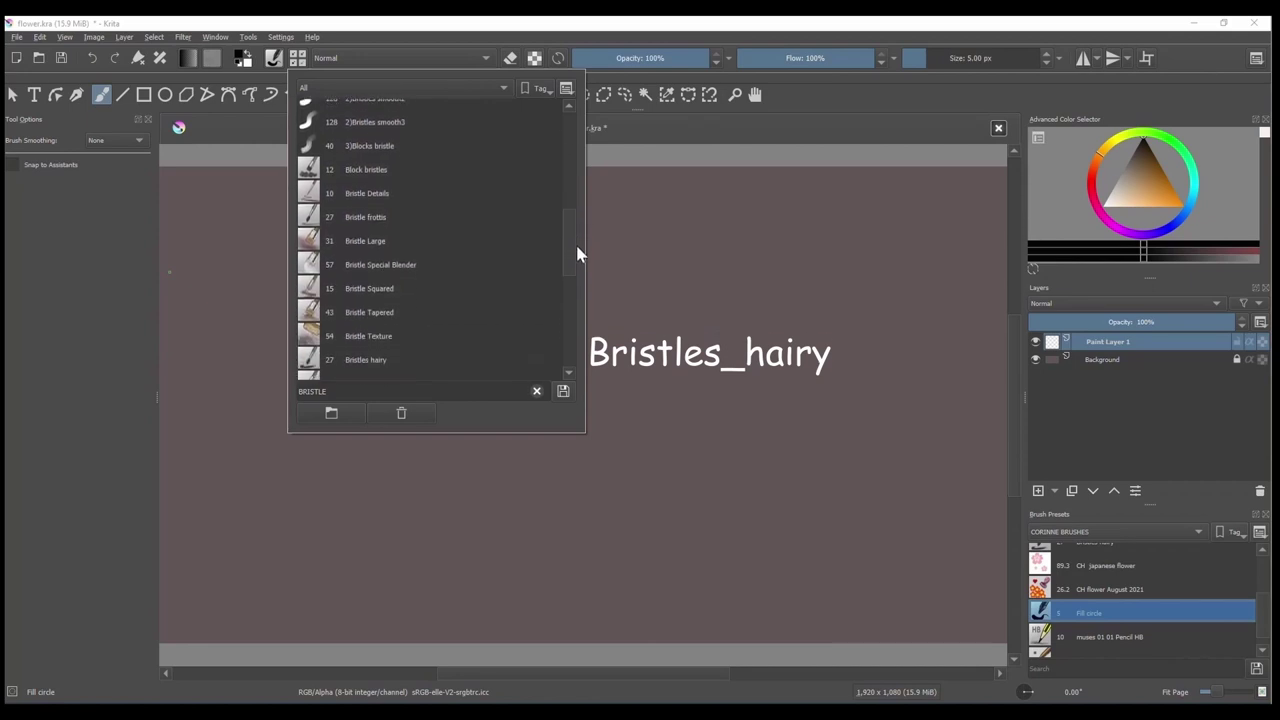
click(347, 362)
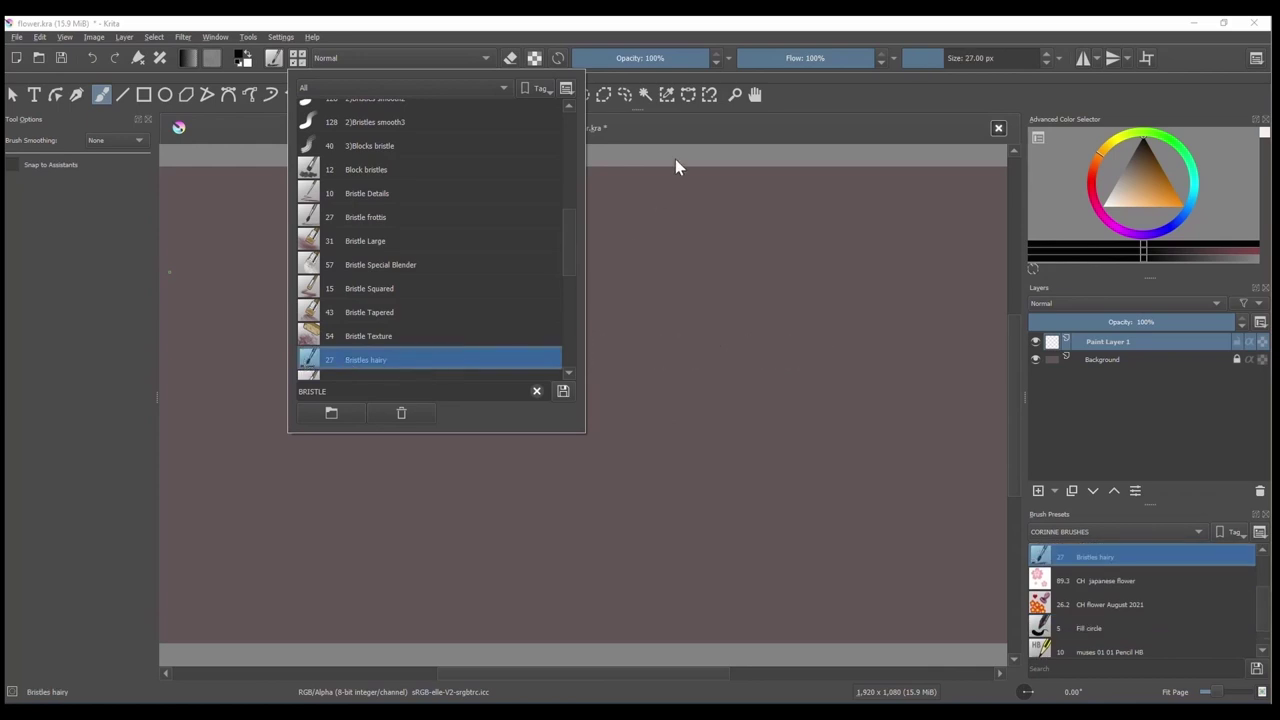
click(694, 134)
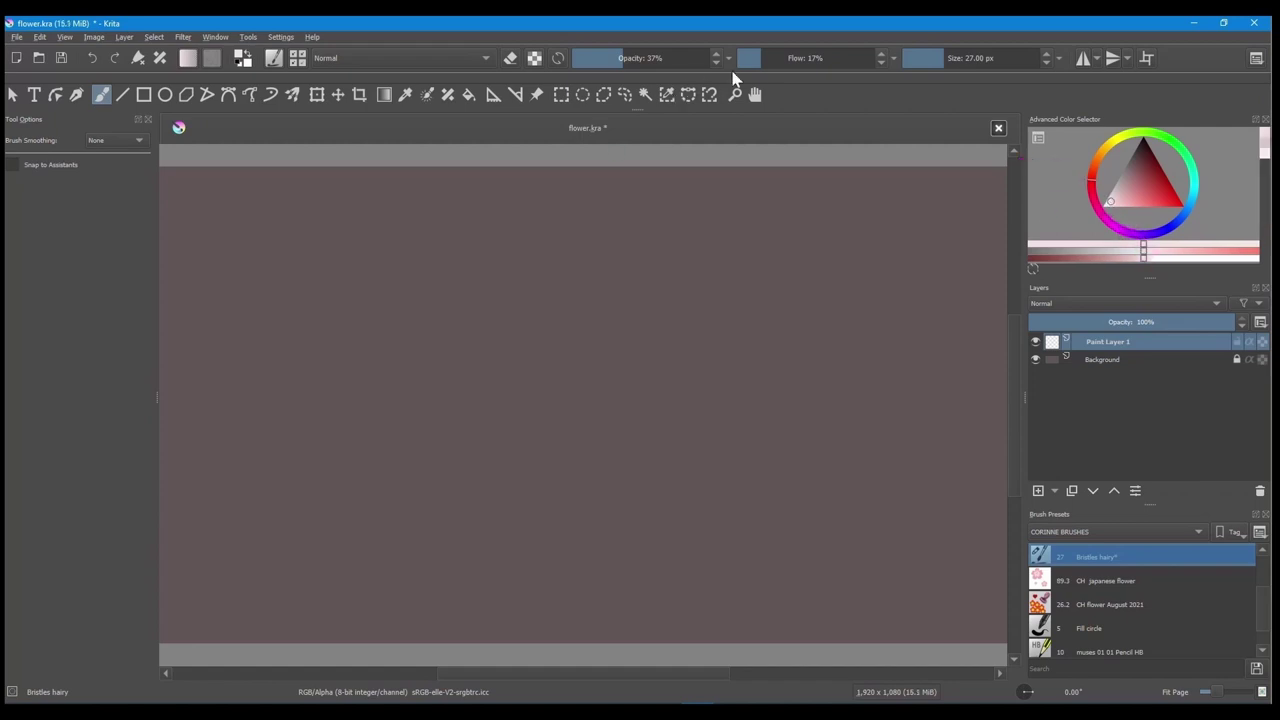
Set the Bristles hairy brush flow and opacity both to 50%.
drag(760, 58, 804, 66)
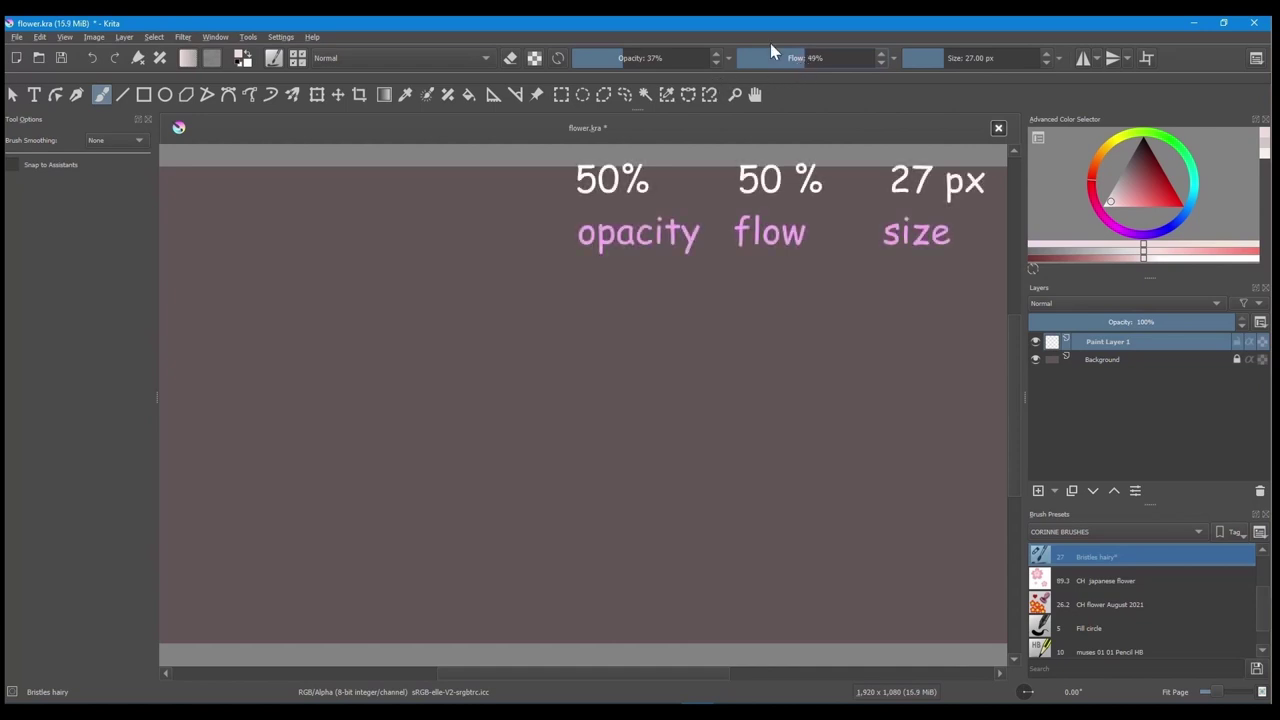
scroll(770, 43, up, 1)
scroll(695, 57, up, 19)
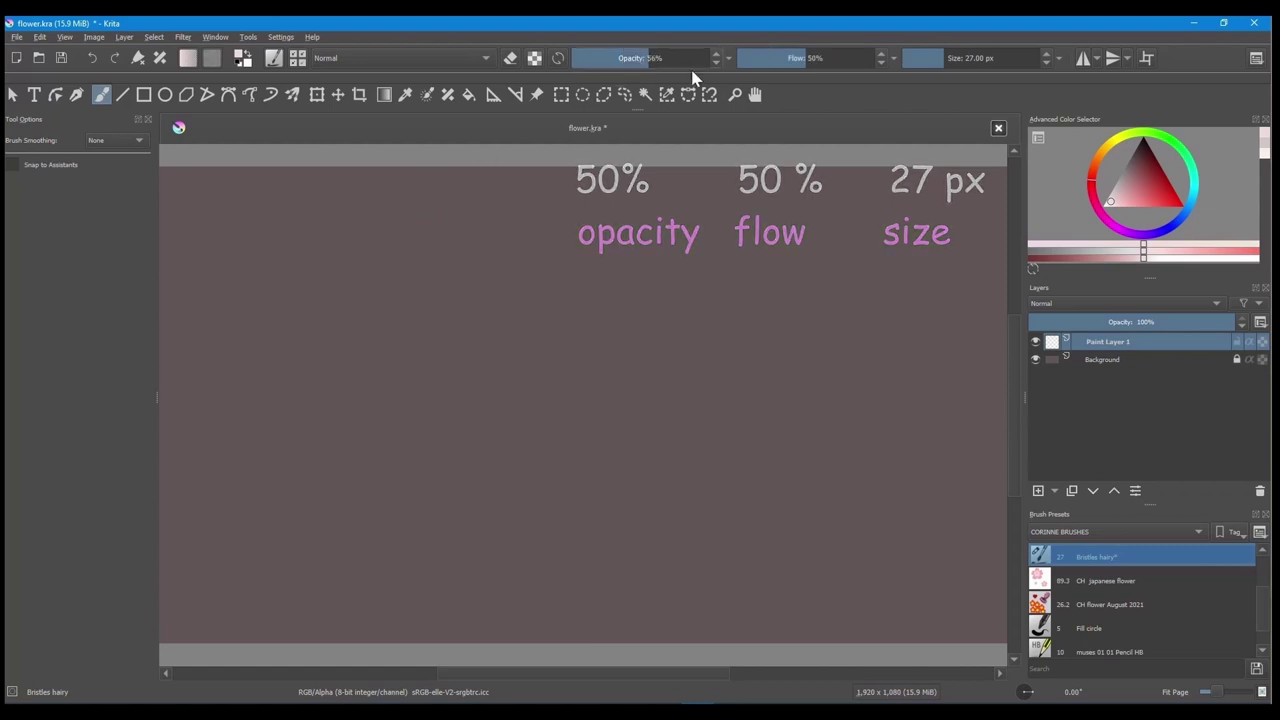
key(i)
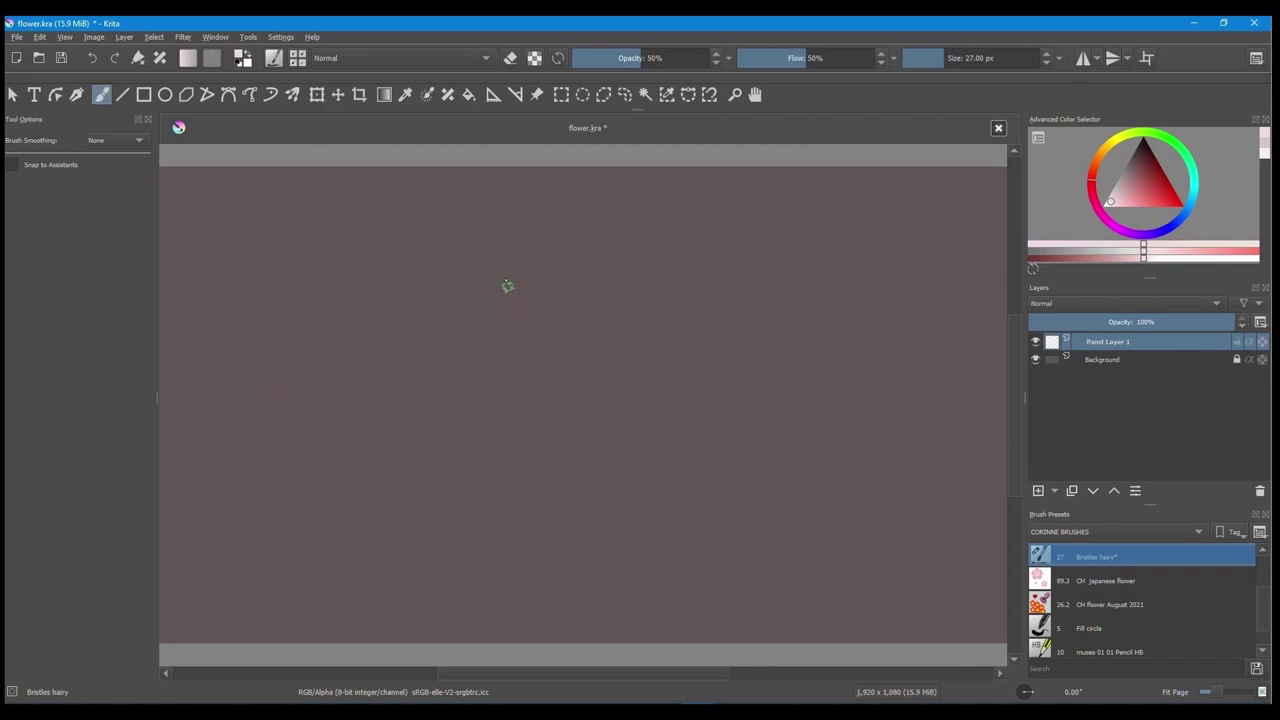
Paint the left pale pink petal with overlapping downward bristle strokes, widening and lightening it.
drag(488, 278, 524, 360)
drag(494, 282, 526, 362)
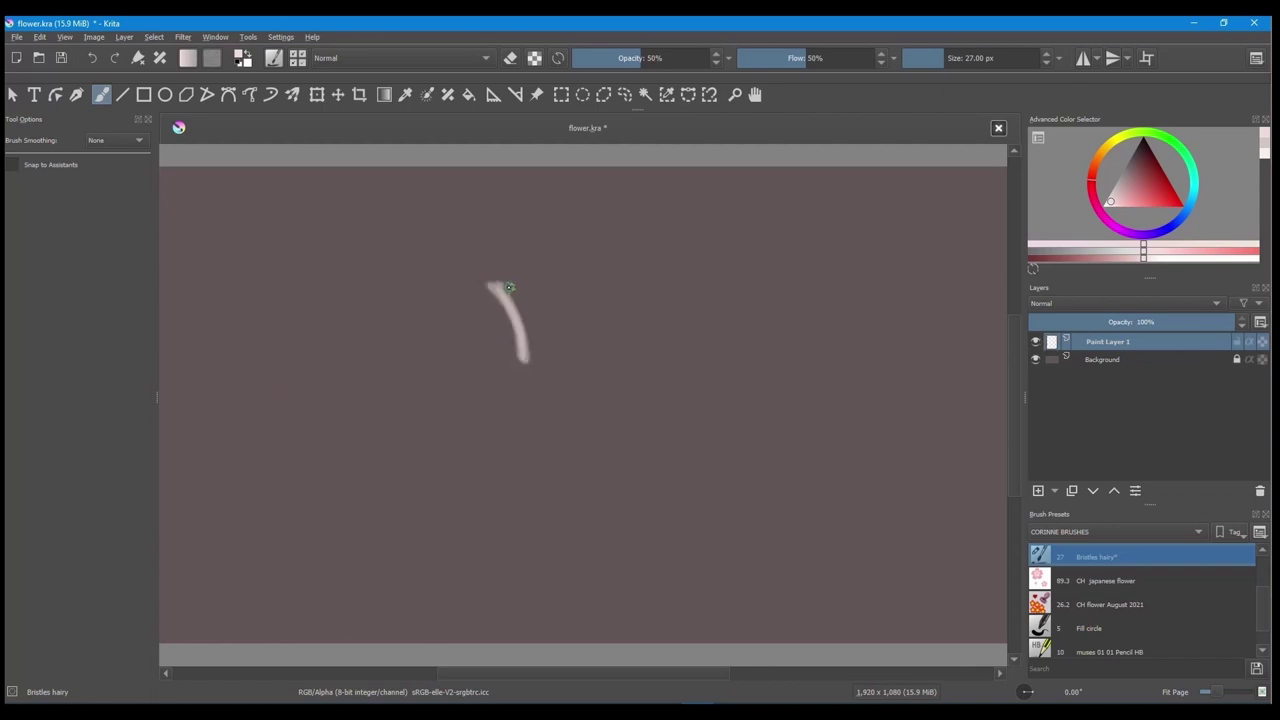
mouse_move(511, 286)
mouse_down()
mouse_move(530, 355)
mouse_move(522, 281)
mouse_move(529, 359)
mouse_move(525, 279)
mouse_move(533, 350)
mouse_move(536, 286)
mouse_move(528, 376)
mouse_move(542, 292)
mouse_move(541, 365)
mouse_move(556, 300)
mouse_move(540, 390)
mouse_up()
drag(550, 315, 548, 445)
mouse_move(540, 340)
mouse_down()
mouse_move(531, 420)
mouse_move(528, 341)
mouse_move(543, 426)
mouse_move(524, 329)
mouse_move(545, 445)
mouse_up()
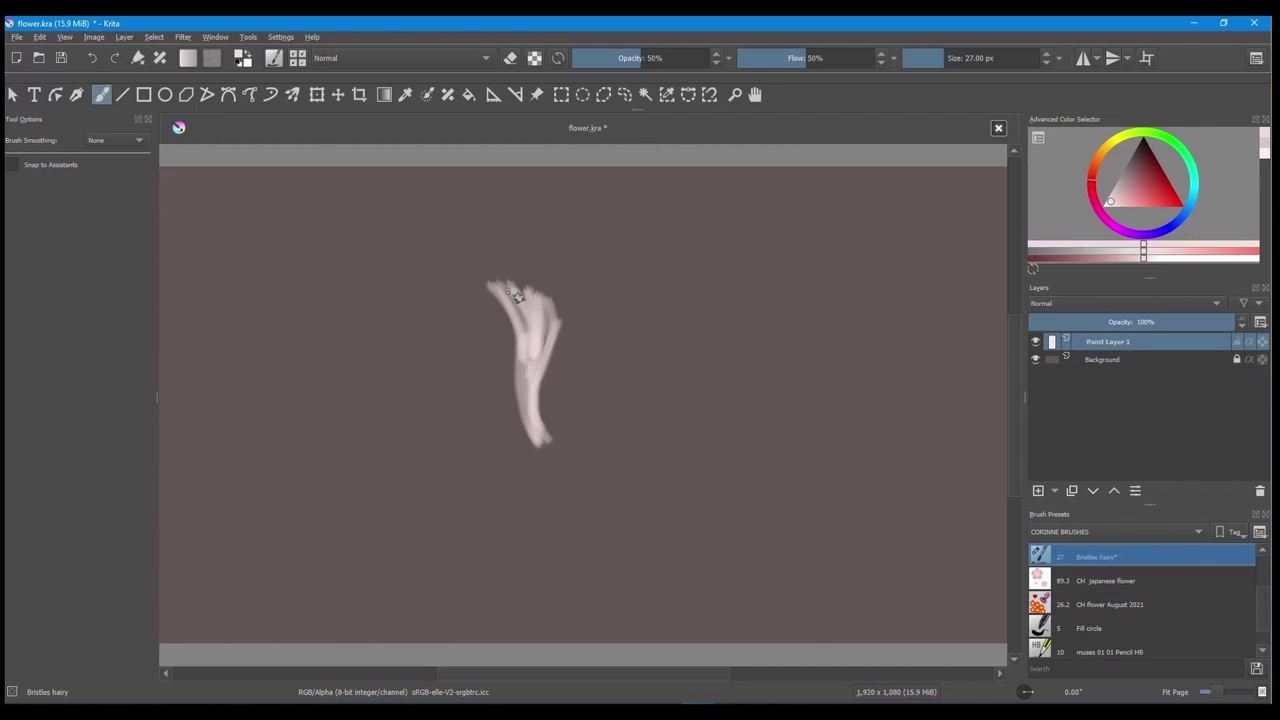
mouse_move(492, 290)
mouse_down()
mouse_move(516, 350)
mouse_move(487, 308)
mouse_move(515, 386)
mouse_up()
mouse_move(524, 336)
mouse_down()
mouse_move(522, 389)
mouse_move(540, 414)
mouse_up()
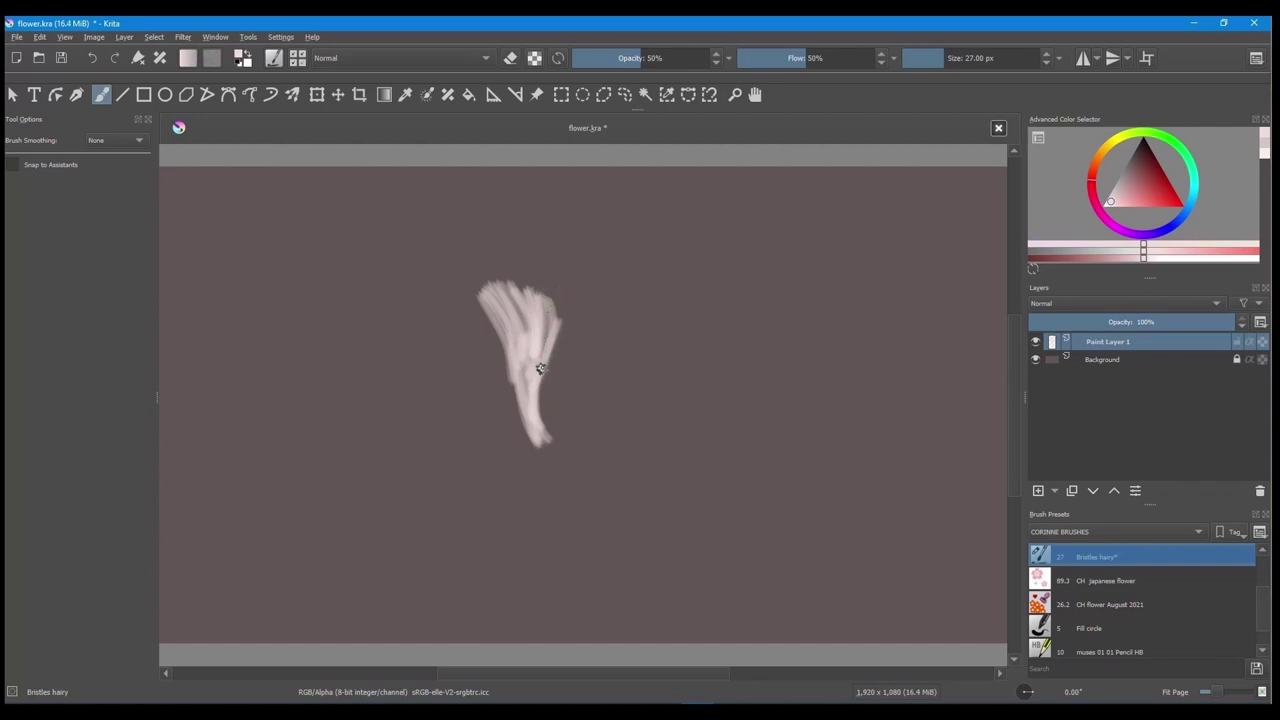
Sweep a second petal up-right, extend the left petal's top, and blend streaks at 100% zoom.
drag(540, 368, 606, 310)
mouse_move(560, 345)
mouse_down()
mouse_move(542, 379)
mouse_move(626, 306)
mouse_move(553, 358)
mouse_move(596, 306)
mouse_move(557, 339)
mouse_move(565, 298)
mouse_move(638, 316)
mouse_up()
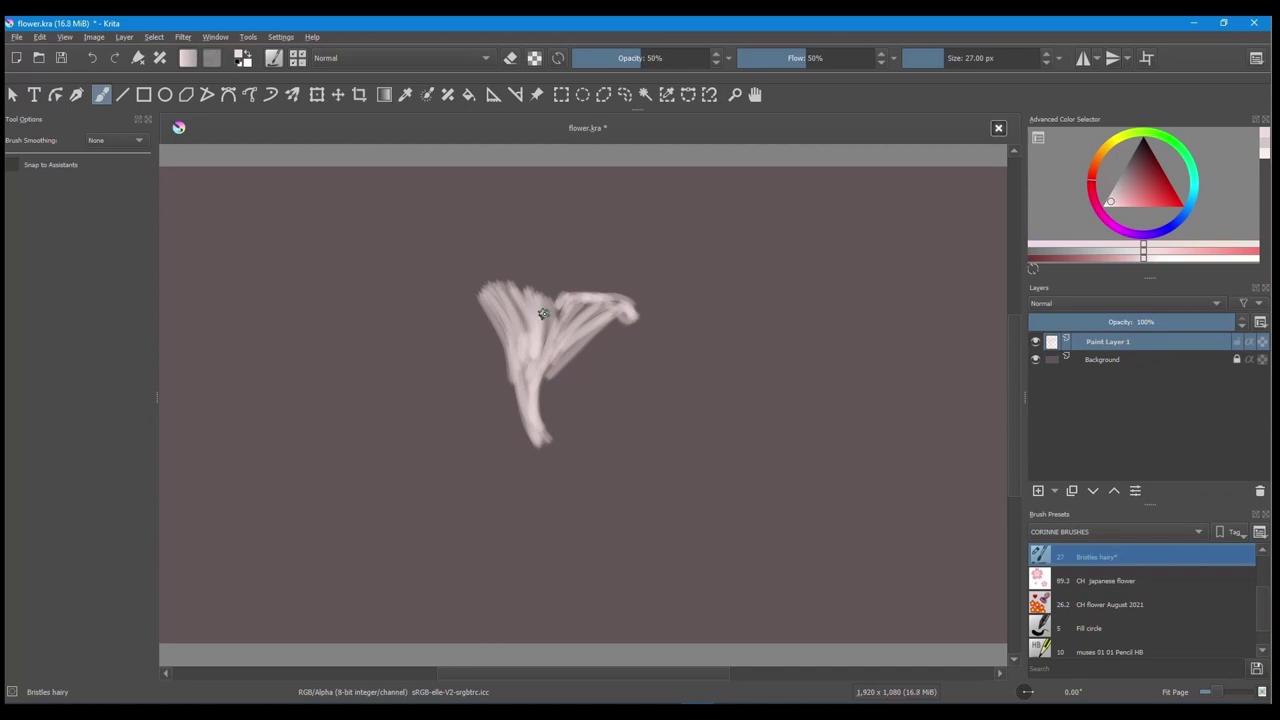
mouse_move(545, 298)
mouse_down()
mouse_move(495, 283)
mouse_move(519, 297)
mouse_move(480, 299)
mouse_move(501, 285)
mouse_move(470, 302)
mouse_up()
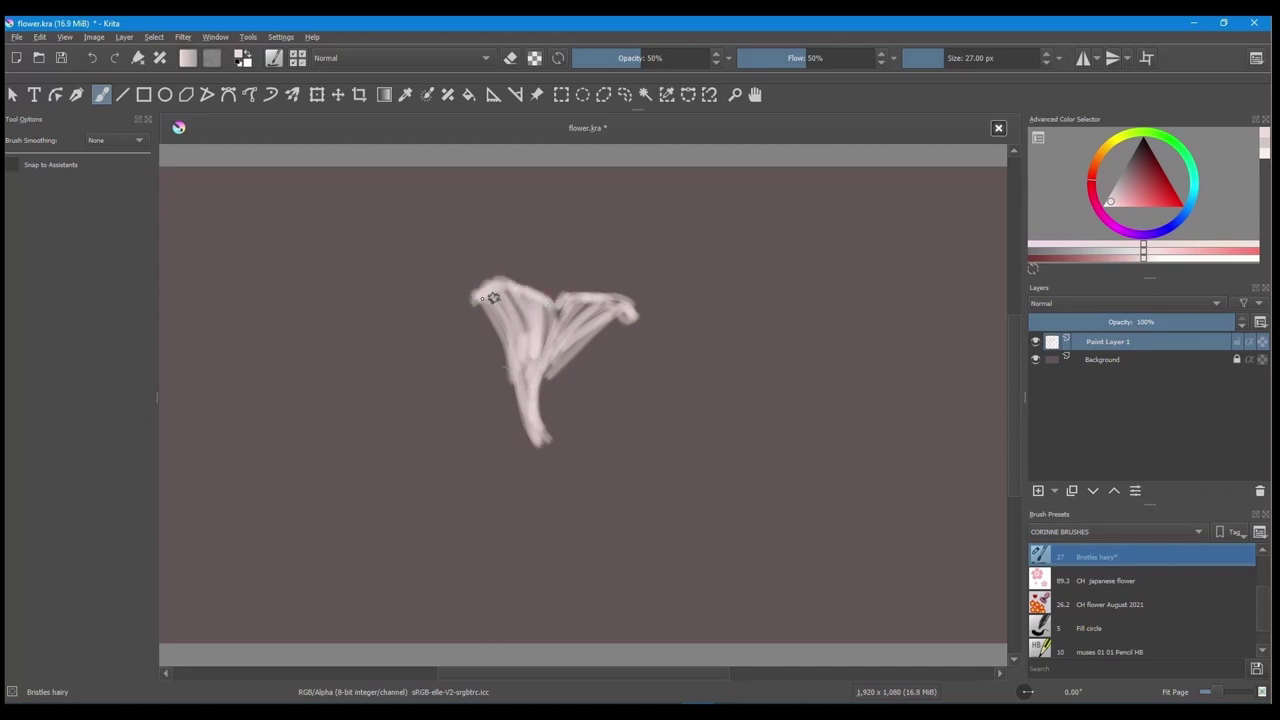
drag(475, 299, 525, 286)
key(1)
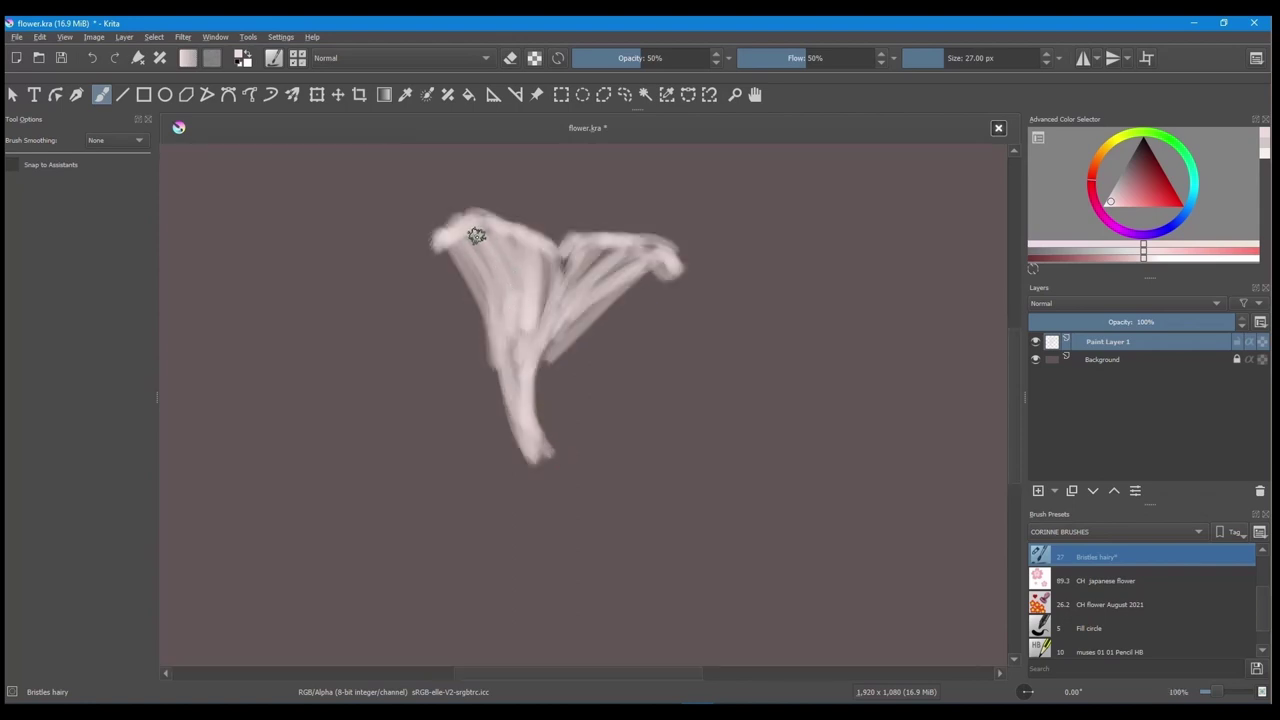
mouse_move(498, 312)
mouse_down()
mouse_move(456, 255)
mouse_move(493, 333)
mouse_move(483, 236)
mouse_move(508, 287)
mouse_move(502, 242)
mouse_move(521, 295)
mouse_move(523, 252)
mouse_move(528, 302)
mouse_move(543, 258)
mouse_move(525, 364)
mouse_move(513, 300)
mouse_move(521, 390)
mouse_move(503, 318)
mouse_move(525, 423)
mouse_move(490, 312)
mouse_move(523, 417)
mouse_up()
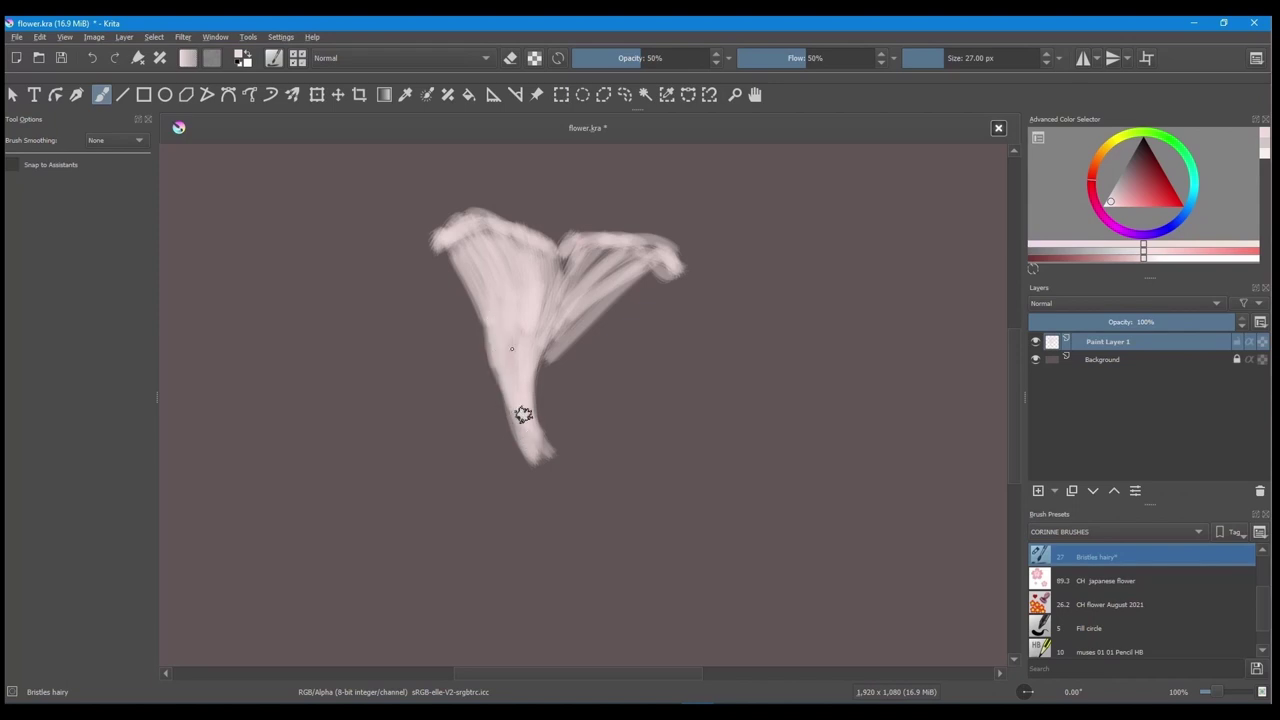
mouse_move(564, 266)
mouse_down()
mouse_move(595, 246)
mouse_move(578, 288)
mouse_move(620, 256)
mouse_move(570, 306)
mouse_move(626, 256)
mouse_move(588, 298)
mouse_move(635, 268)
mouse_move(541, 376)
mouse_move(569, 321)
mouse_move(549, 366)
mouse_up()
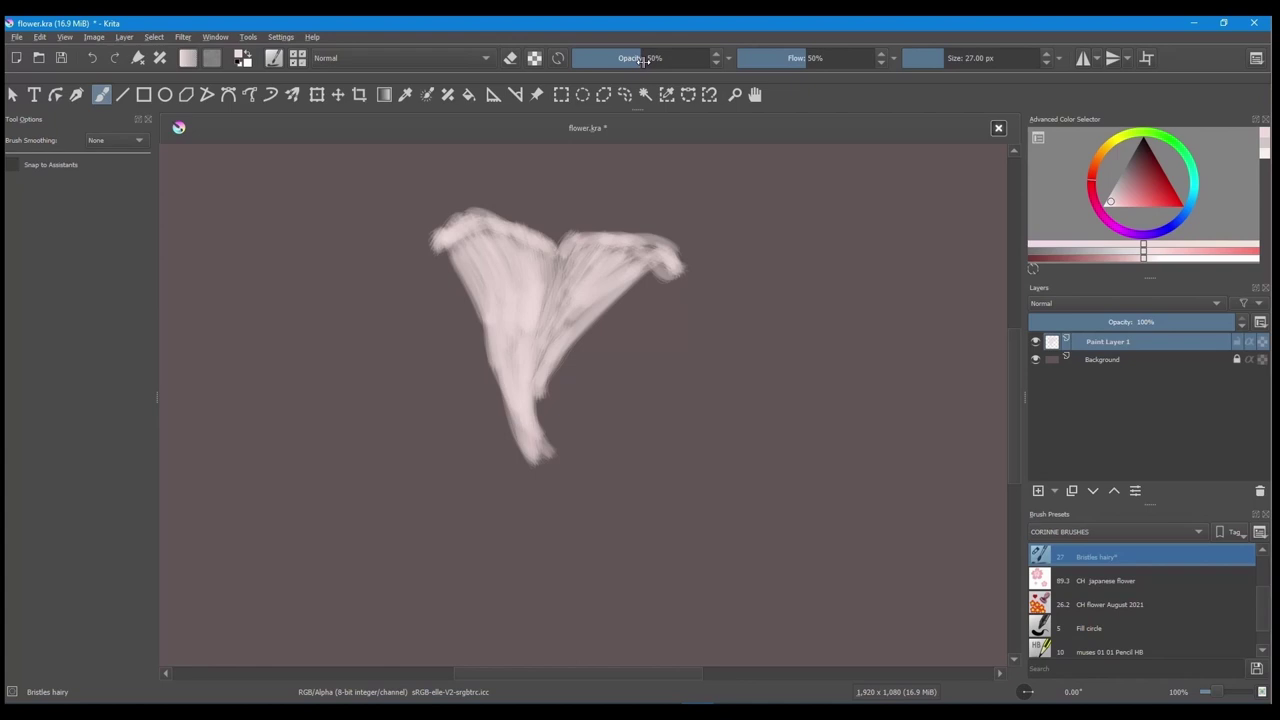
Raise opacity to about 60%, lower flow to 37%, and whiten both petal tops.
drag(643, 60, 679, 61)
drag(789, 60, 788, 61)
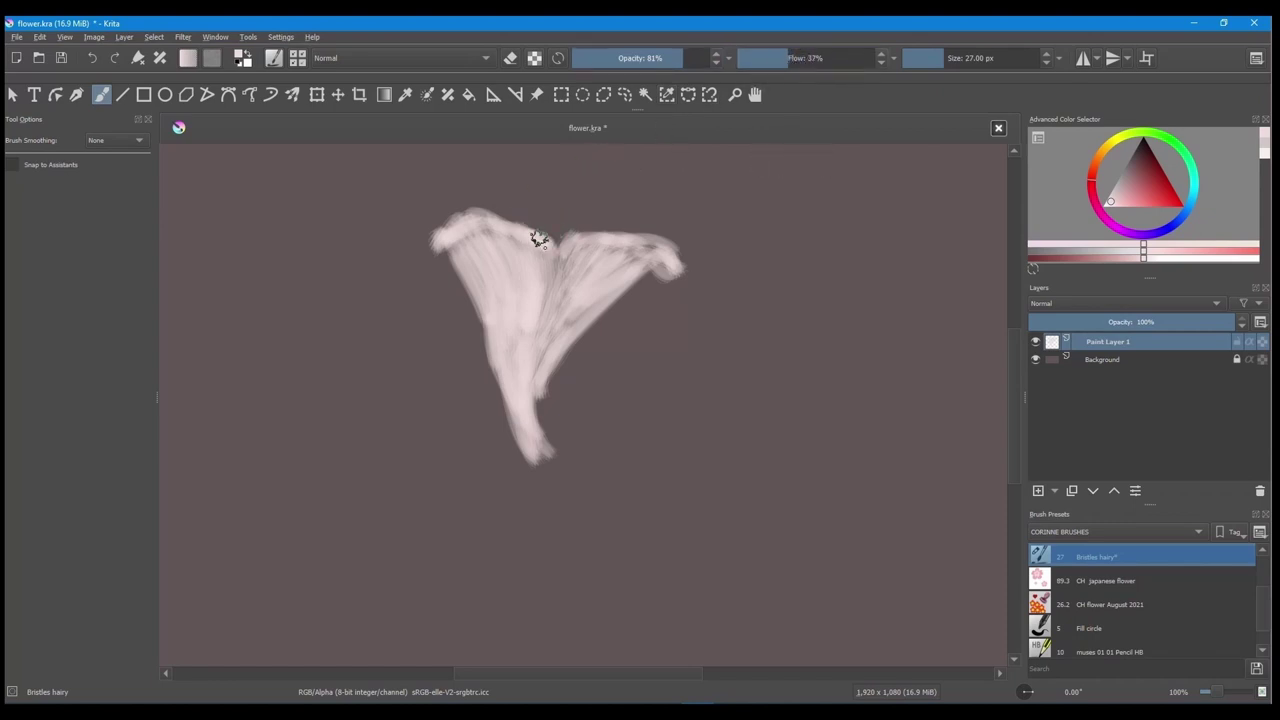
mouse_move(538, 238)
mouse_down()
mouse_move(477, 224)
mouse_move(509, 234)
mouse_move(487, 221)
mouse_move(440, 243)
mouse_up()
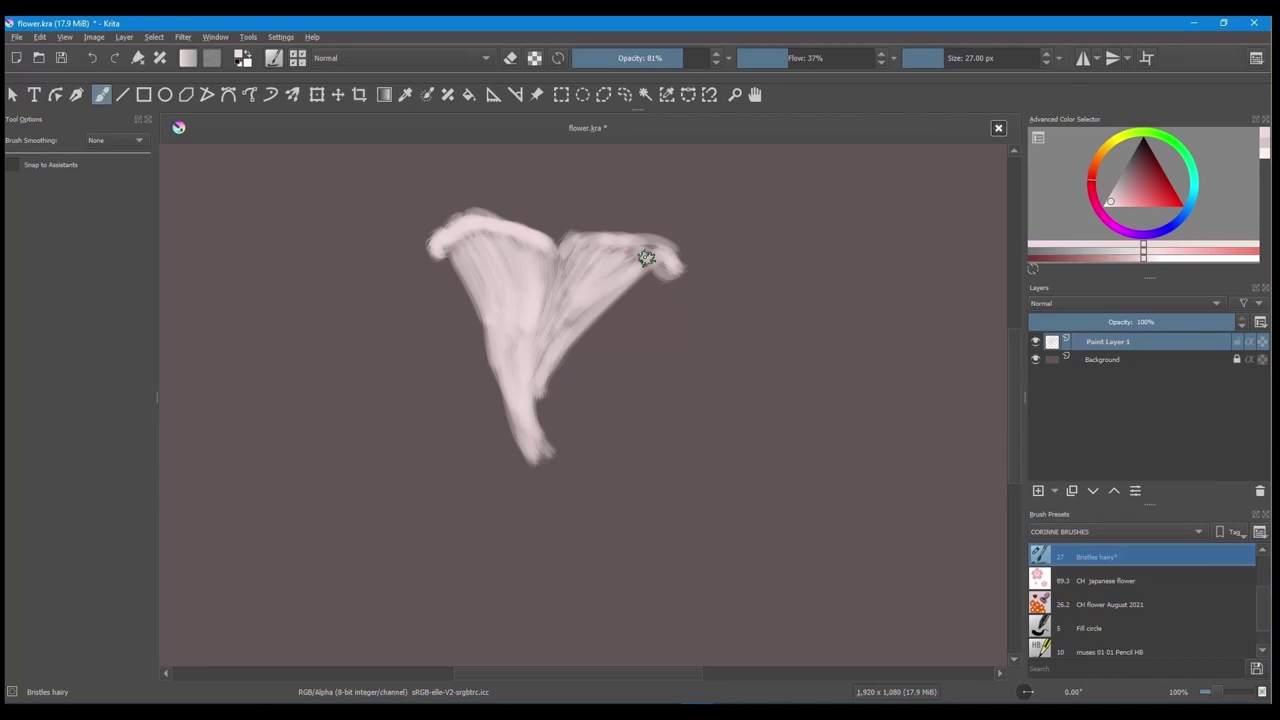
mouse_move(646, 258)
mouse_down()
mouse_move(591, 235)
mouse_move(564, 248)
mouse_move(634, 237)
mouse_move(576, 242)
mouse_move(624, 234)
mouse_move(661, 272)
mouse_up()
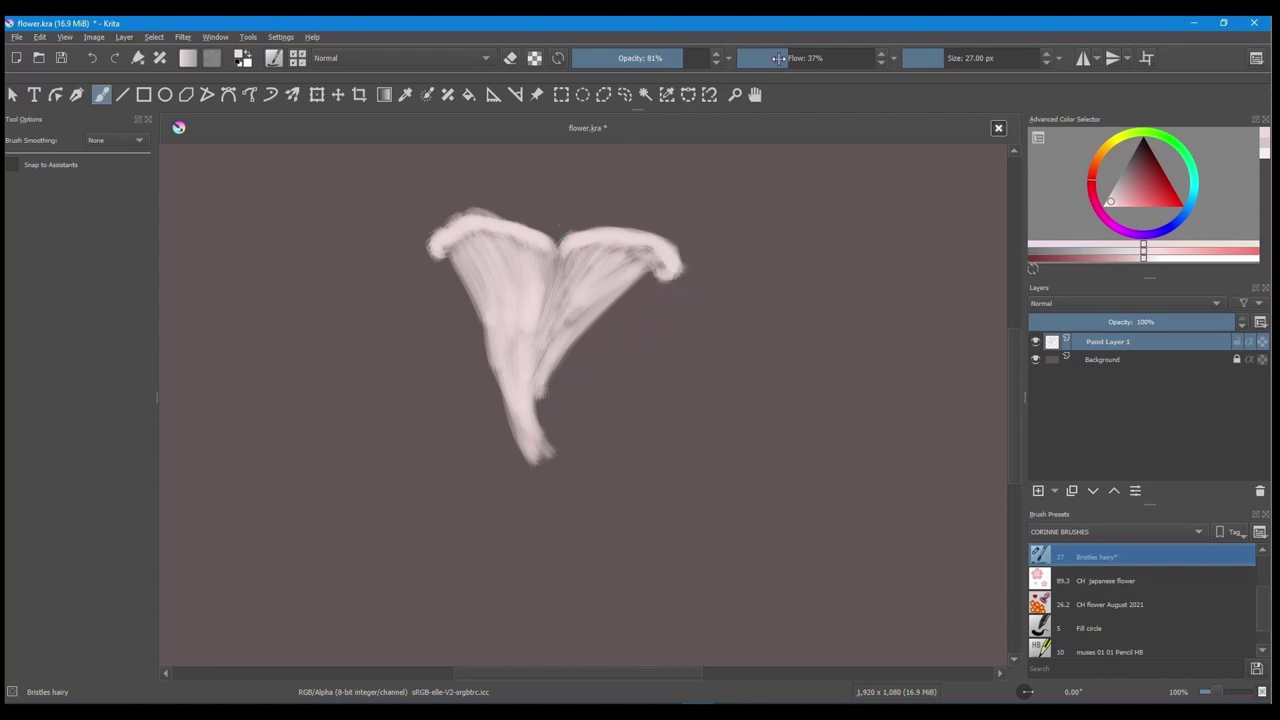
At 10.28 px size, paint a thin light line down the central notch and brighten the stem.
click(922, 58)
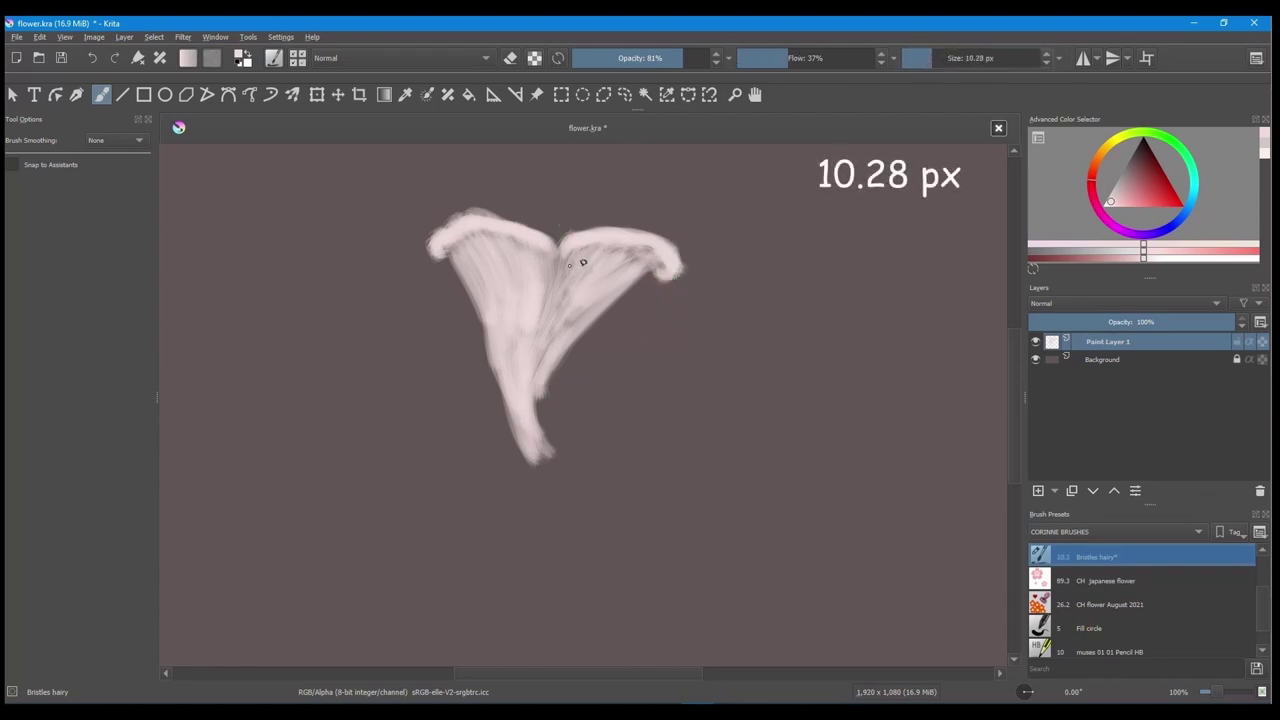
drag(555, 242, 551, 276)
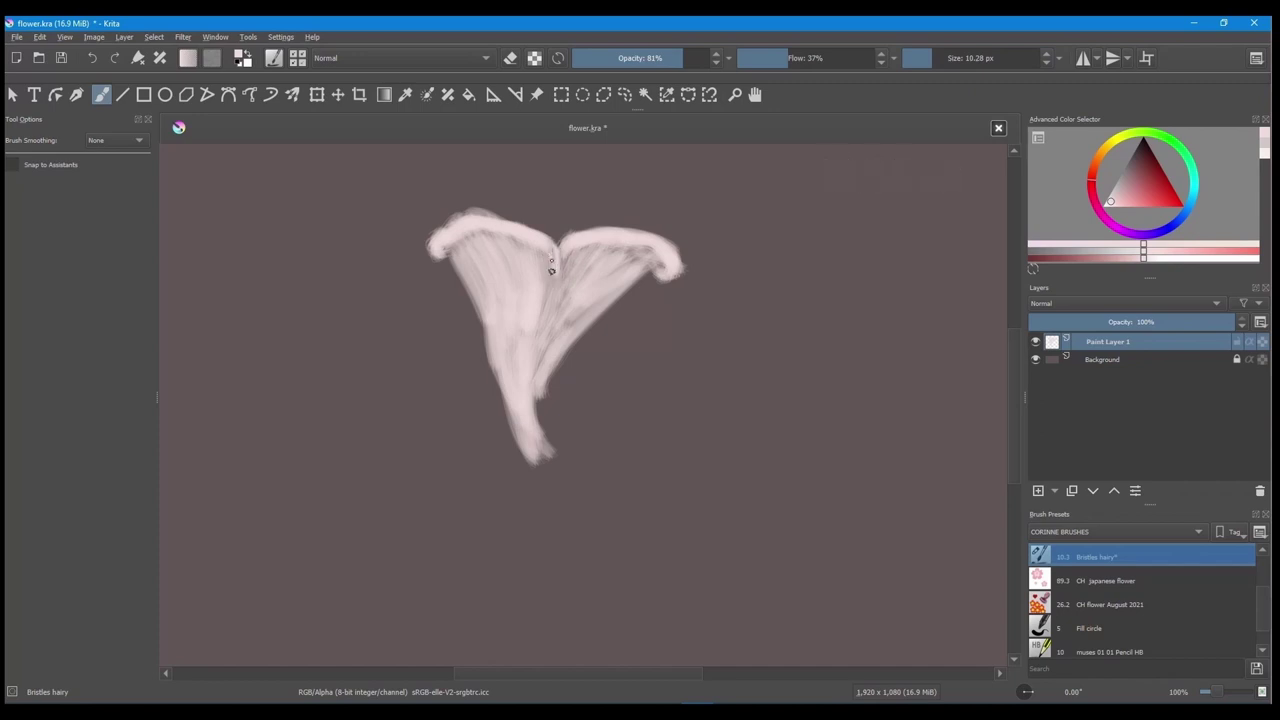
drag(553, 264, 542, 318)
drag(536, 422, 545, 424)
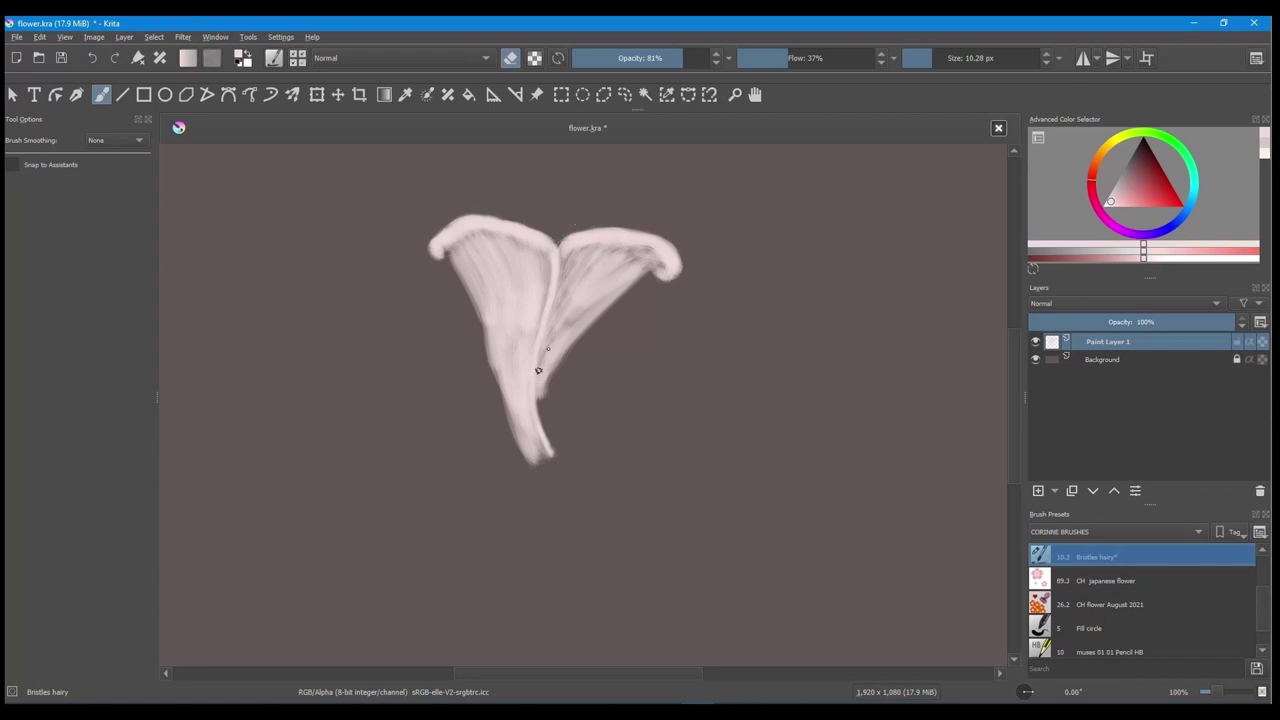
At 18.76 px brush size, clean up the stem's lower left edge down to the tip.
click(935, 61)
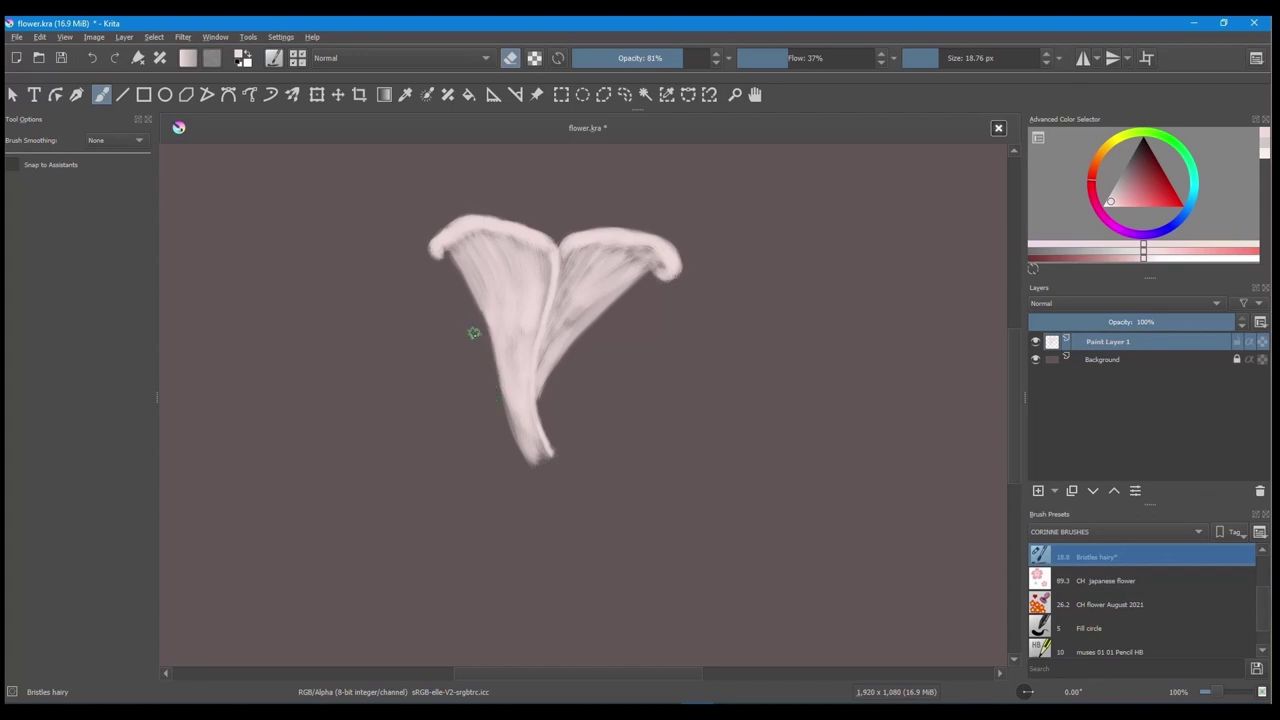
drag(491, 393, 531, 461)
drag(484, 378, 535, 468)
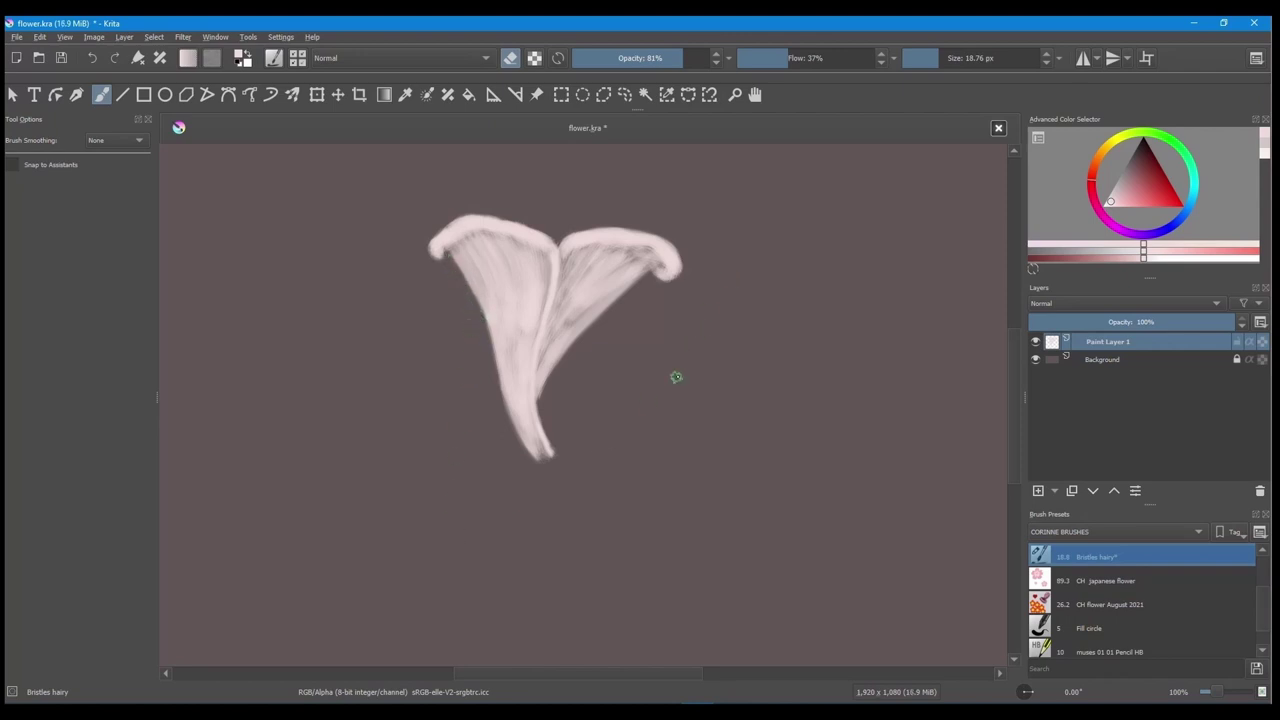
Mirror the canvas to check the lily, restore it, and lower brush opacity to 30%.
key(m)
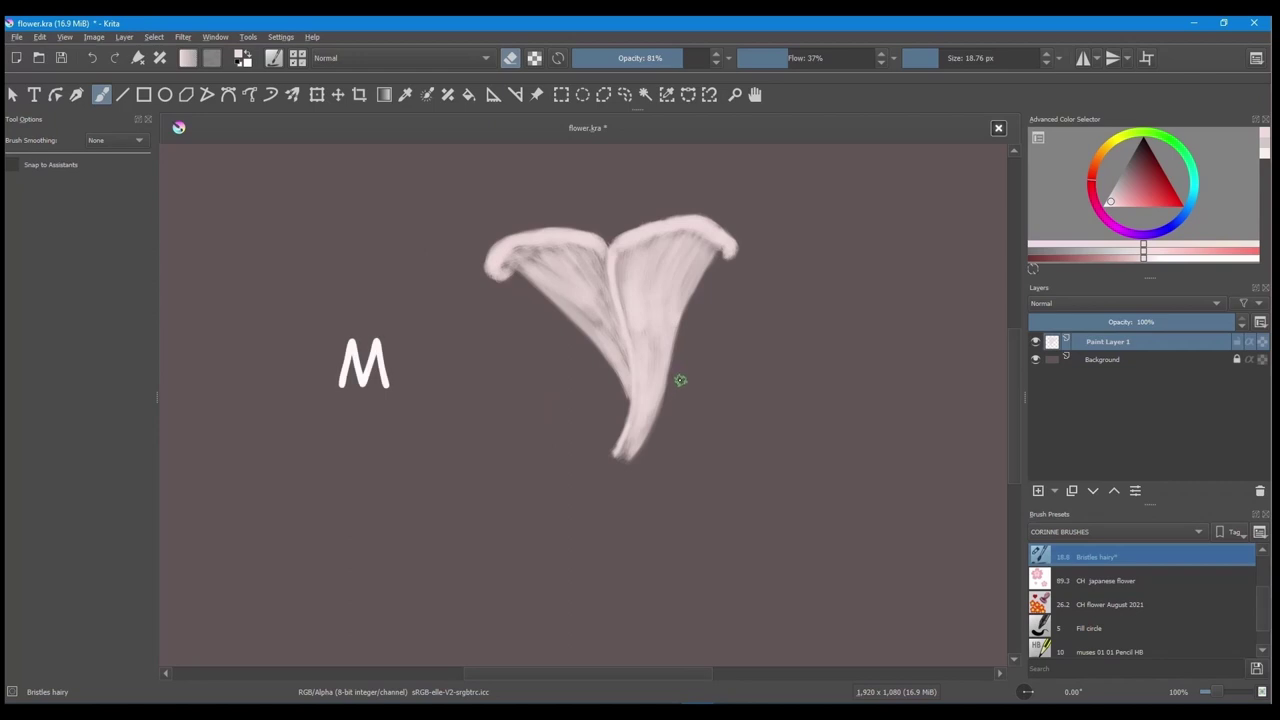
key(m)
key(m)
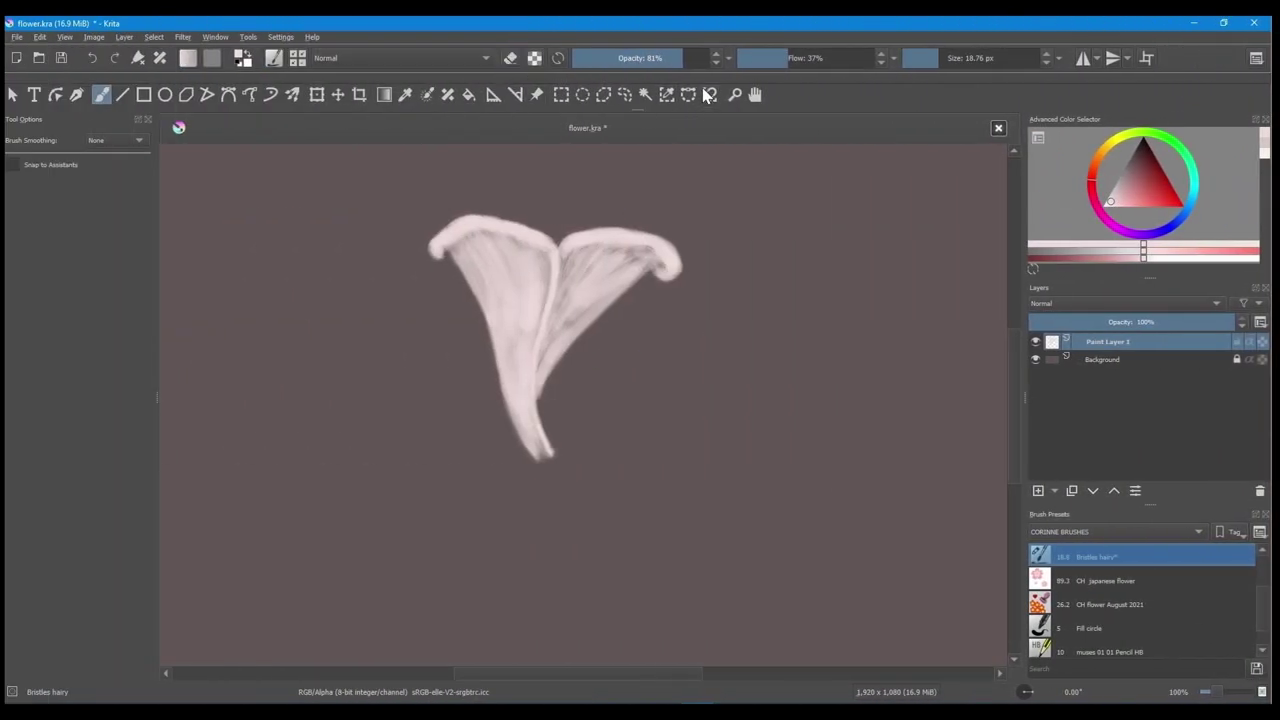
drag(676, 58, 638, 59)
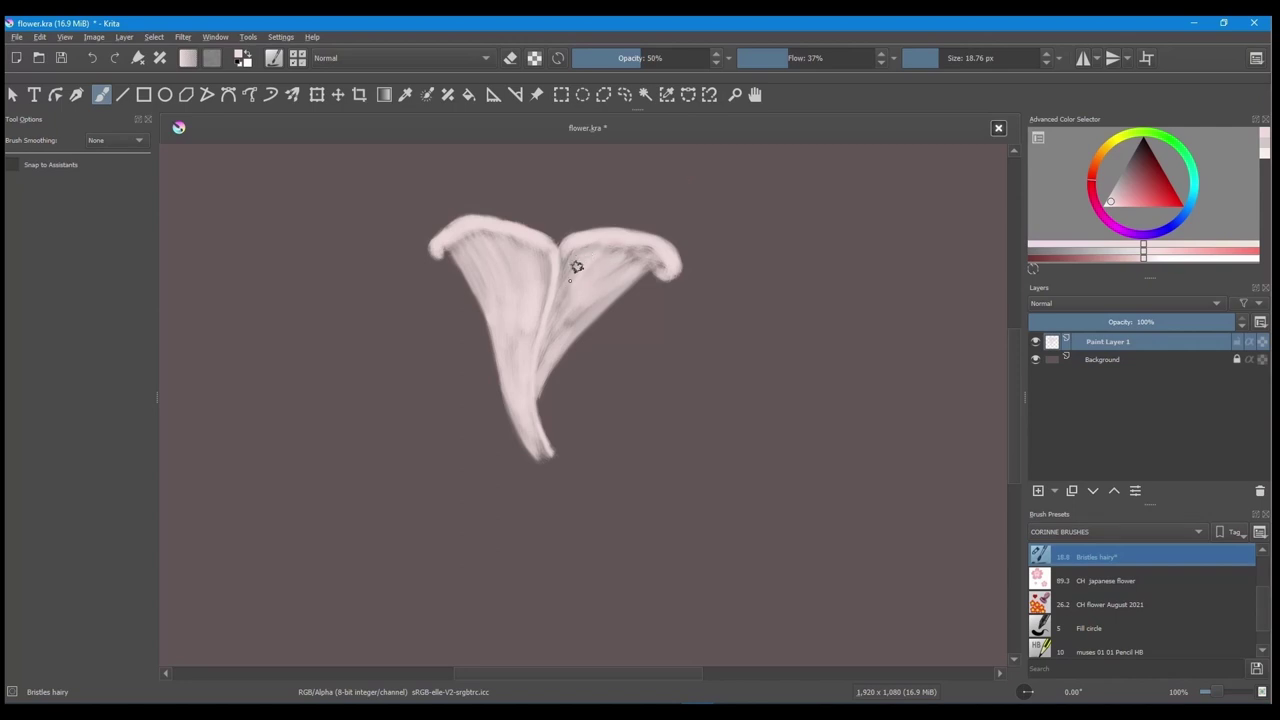
drag(653, 58, 614, 58)
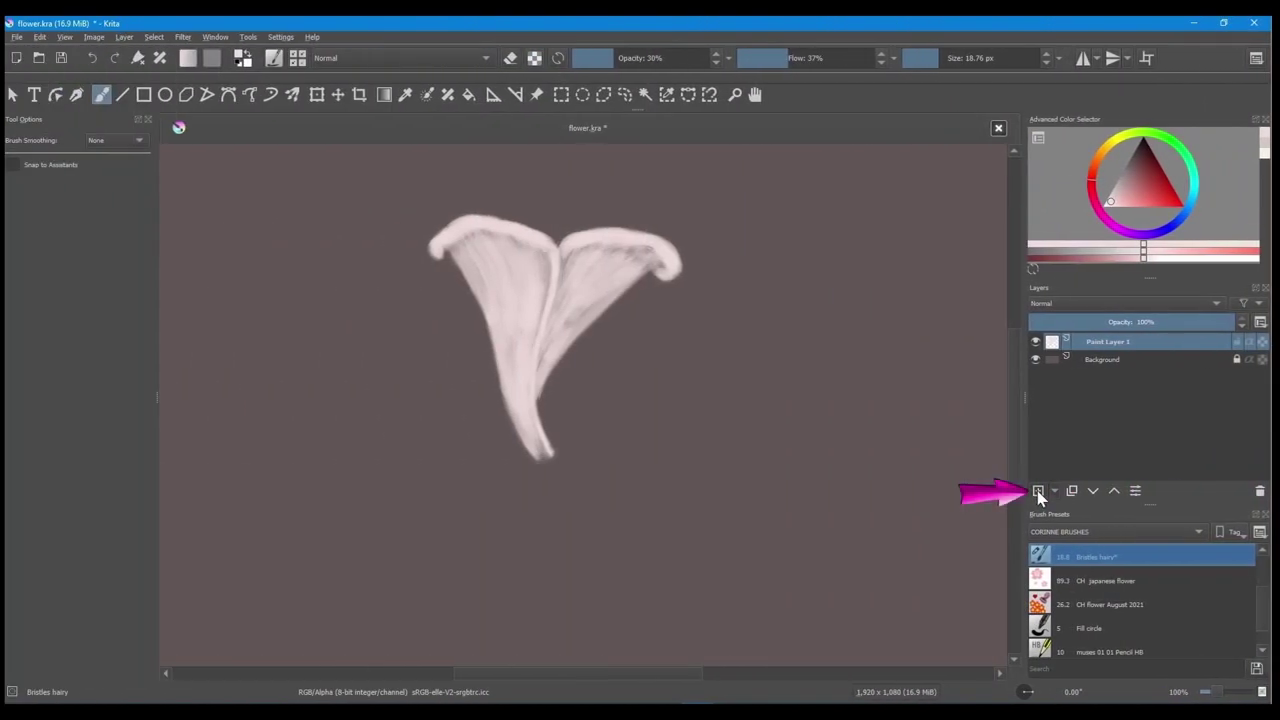
Add Paint Layer 2, group it into a group named 'Flower', and select Paint Layer 1.
click(1038, 492)
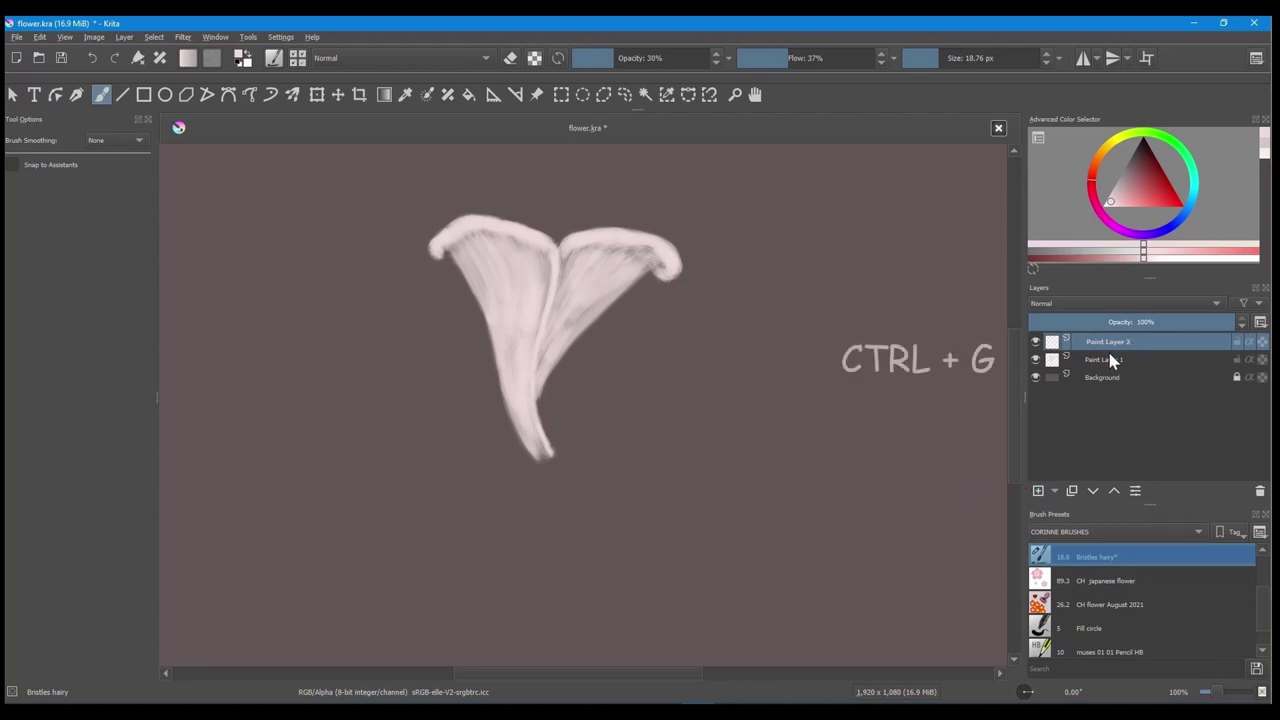
key(ctrl+g)
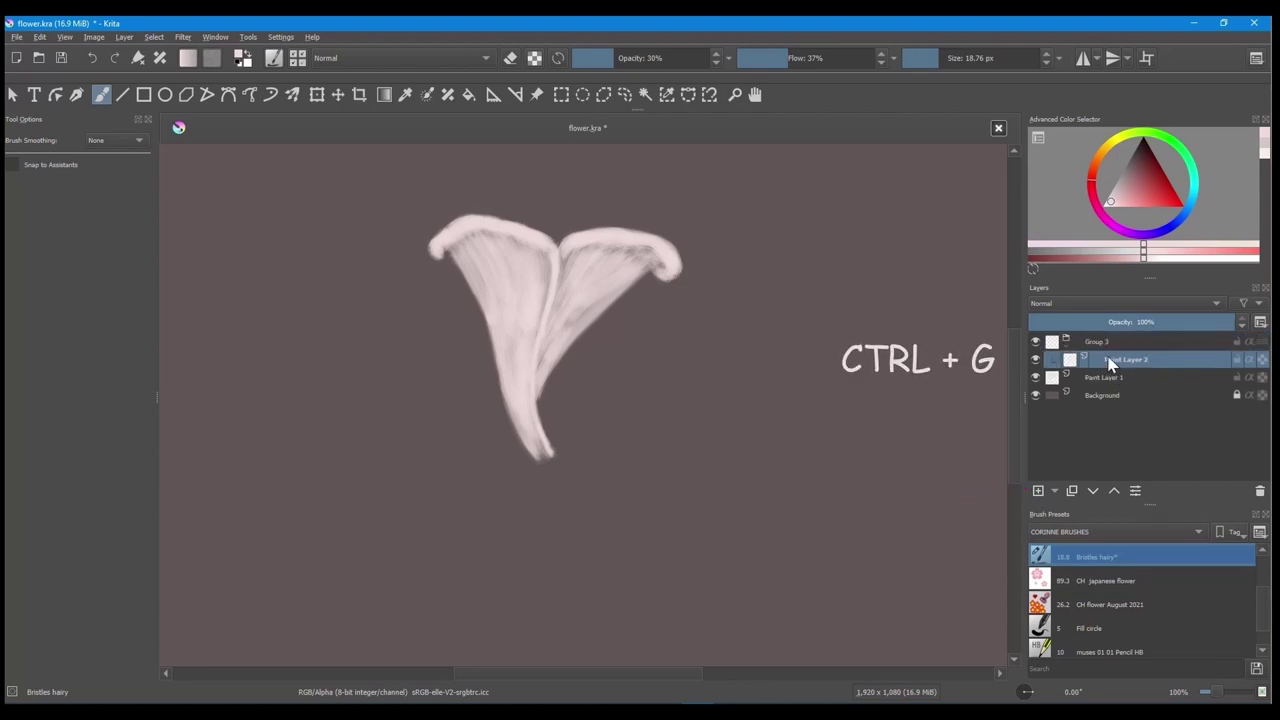
double_click(1101, 344)
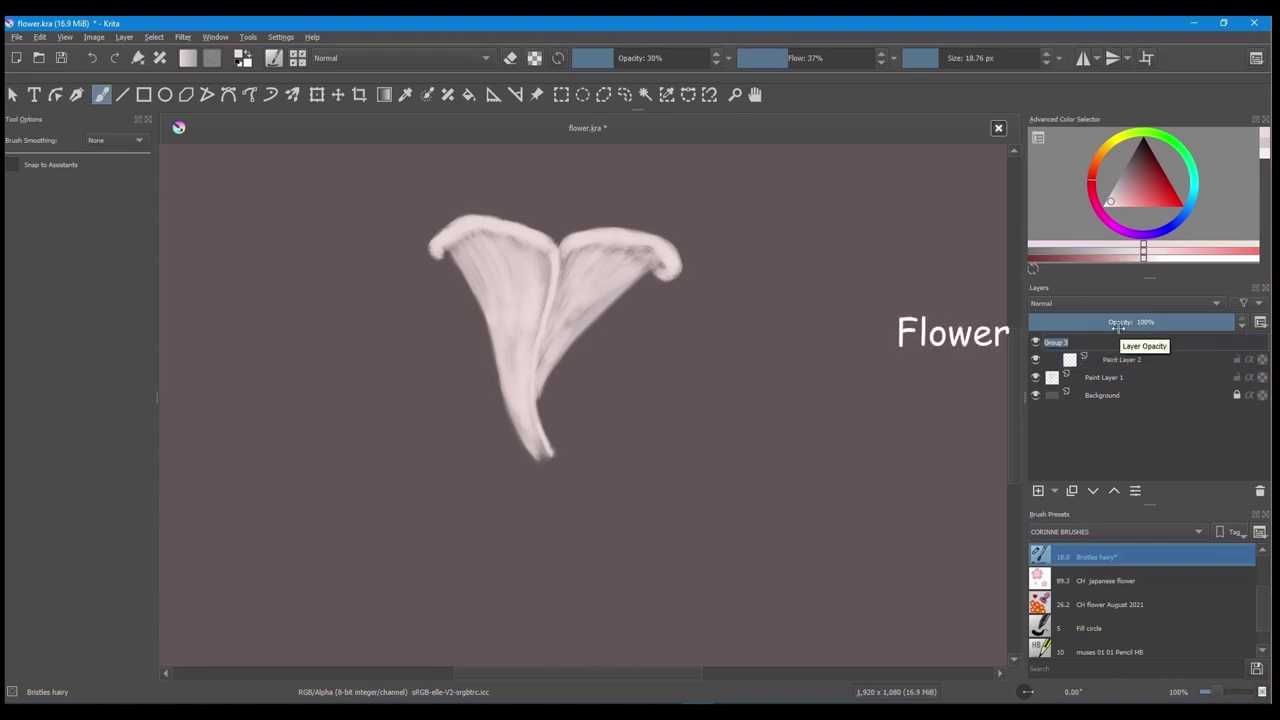
text(Flower)
key(Return)
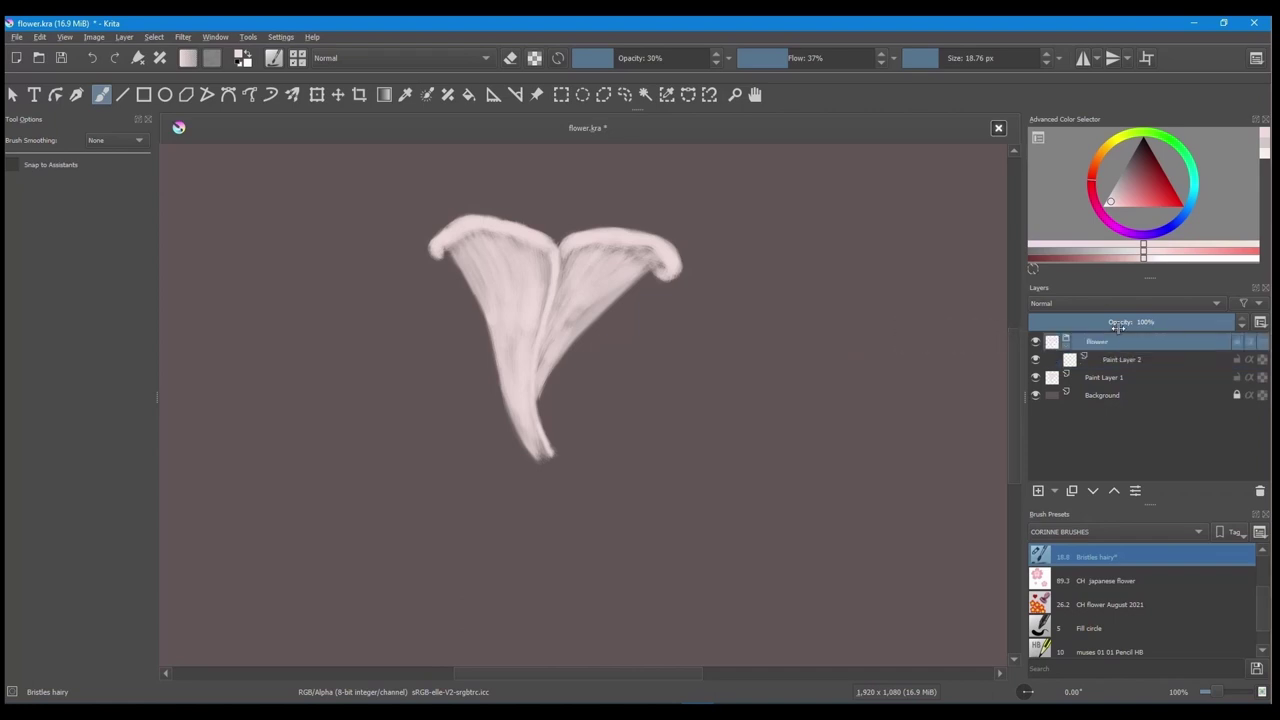
click(1110, 380)
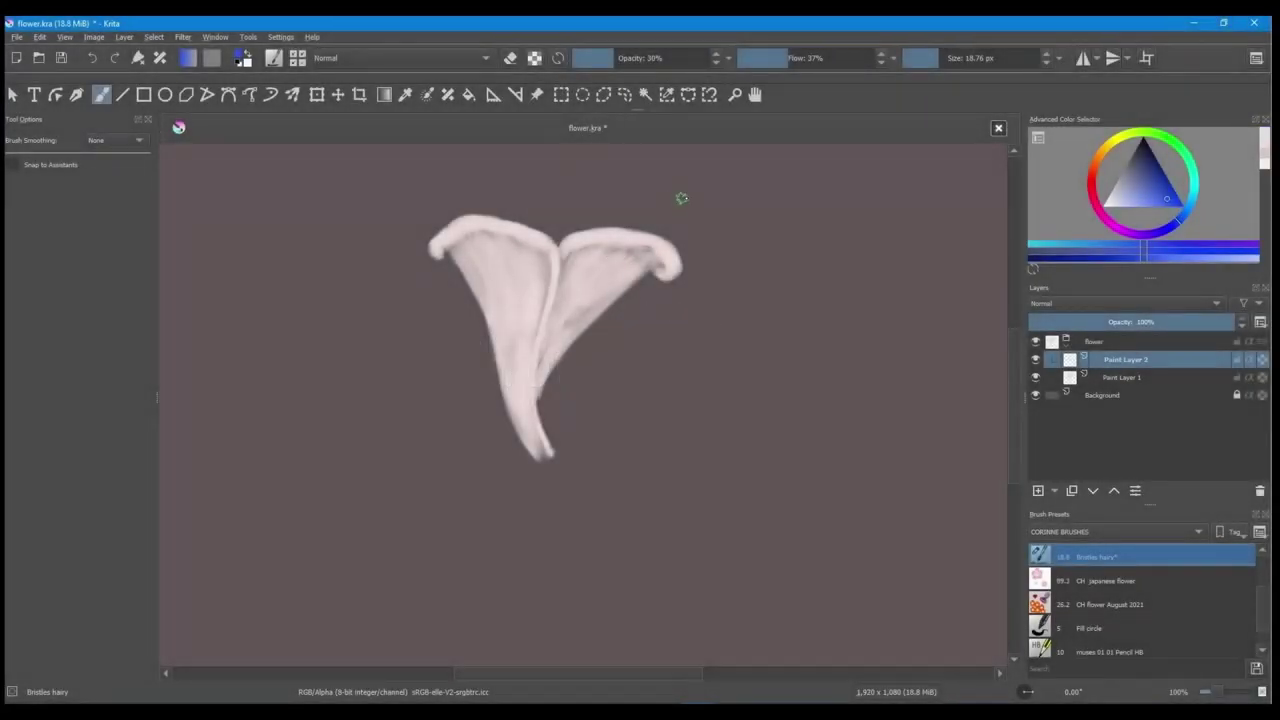
Draw a diagonal blue test stroke across the flower on Paint Layer 2.
drag(681, 198, 393, 484)
Pick a pale pink tint and lay faint shading over the left and right petals.
click(1093, 180)
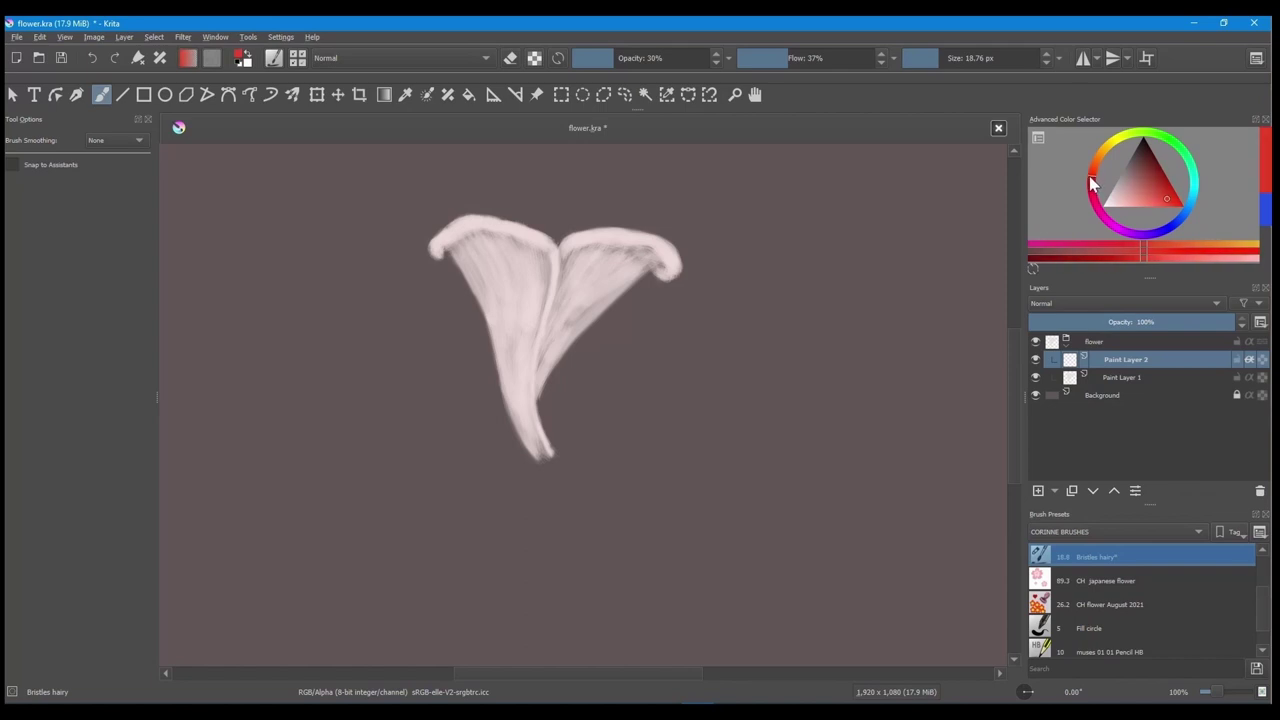
click(1116, 187)
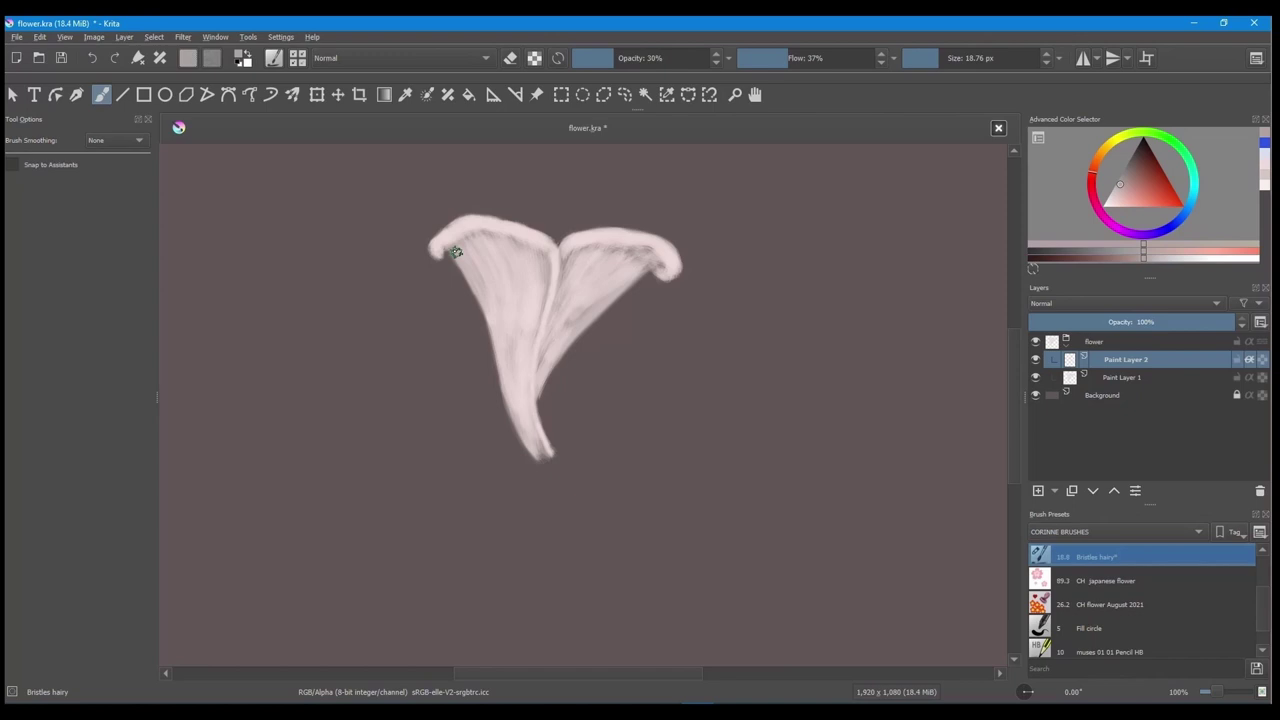
mouse_move(455, 251)
mouse_down()
mouse_move(485, 303)
mouse_move(472, 239)
mouse_move(497, 308)
mouse_move(482, 240)
mouse_move(508, 299)
mouse_move(504, 243)
mouse_move(514, 250)
mouse_move(517, 317)
mouse_up()
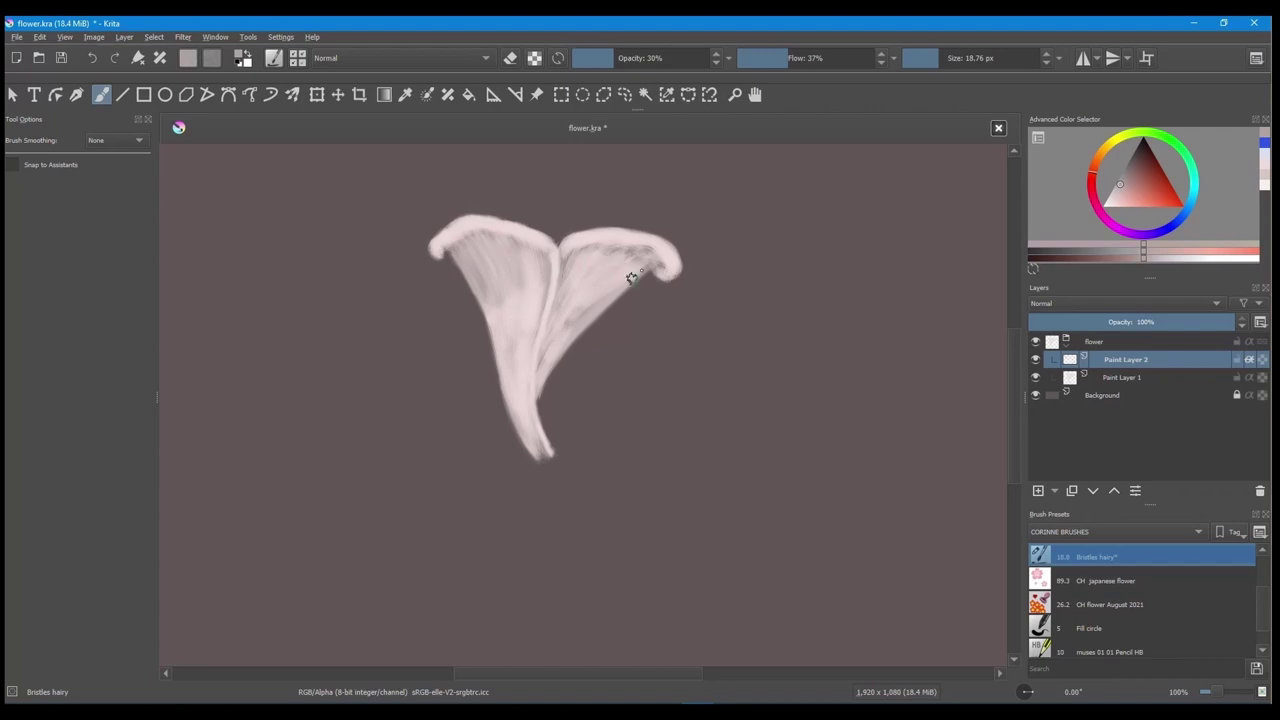
mouse_move(632, 277)
mouse_down()
mouse_move(604, 296)
mouse_move(641, 257)
mouse_move(624, 269)
mouse_move(638, 254)
mouse_move(577, 253)
mouse_move(550, 339)
mouse_up()
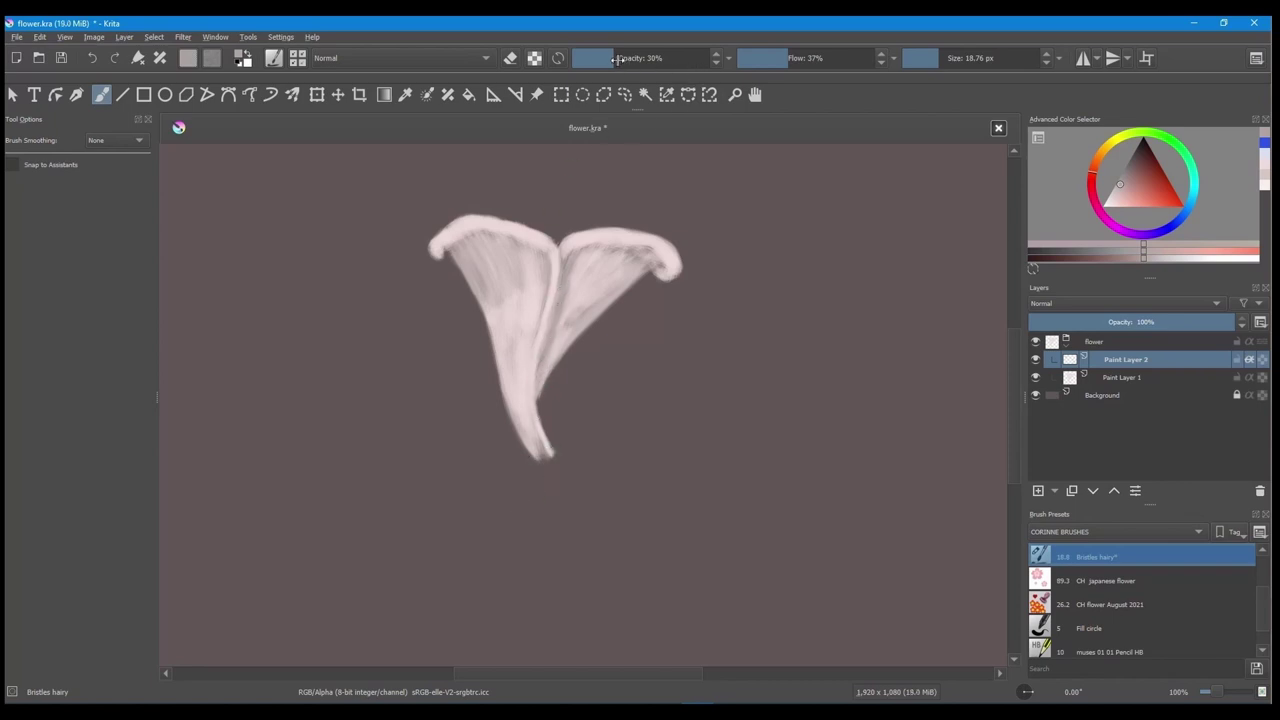
Lower opacity to 17%, switch to a muted greyish pink, and reduce flow to 28%.
drag(617, 58, 597, 58)
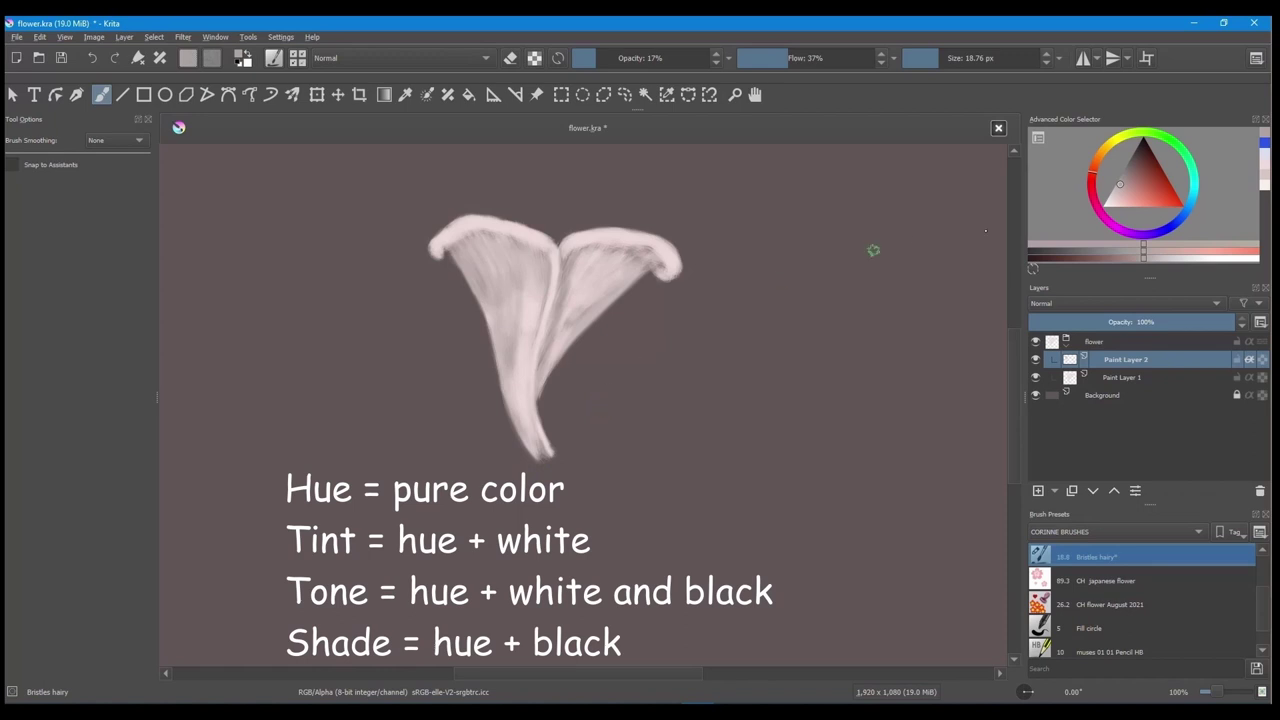
drag(1121, 182, 1130, 178)
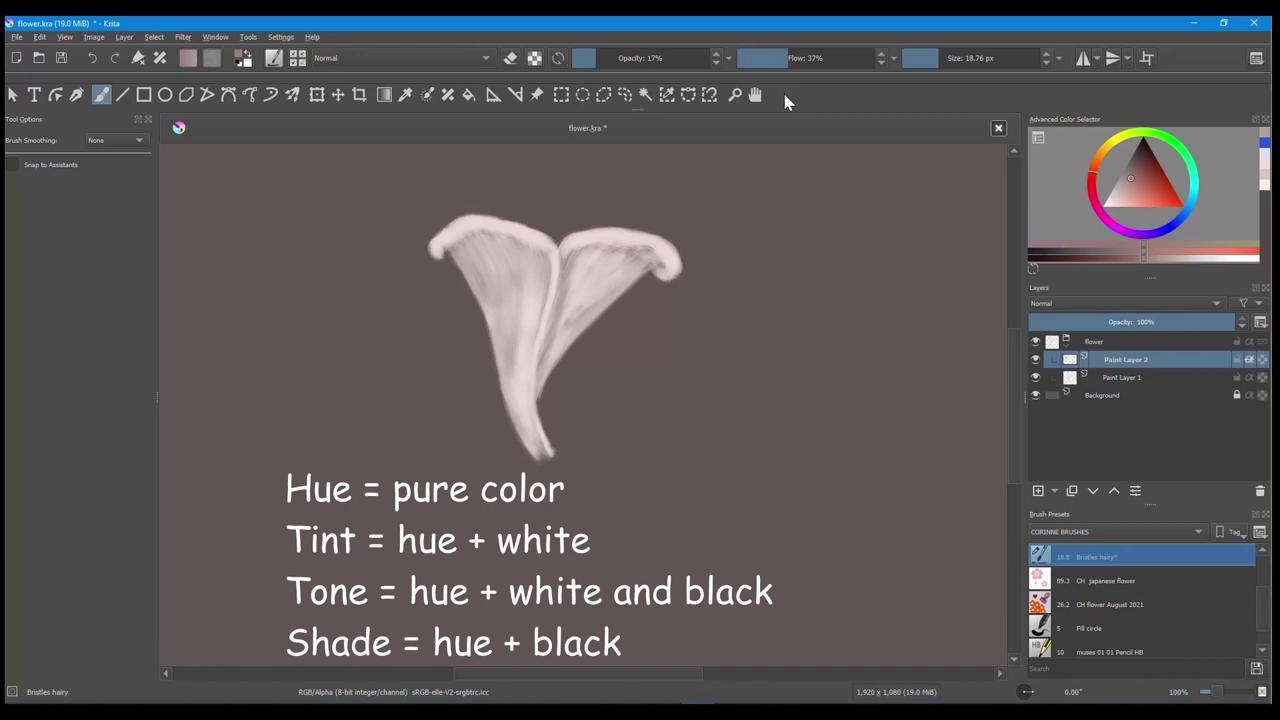
drag(787, 58, 768, 58)
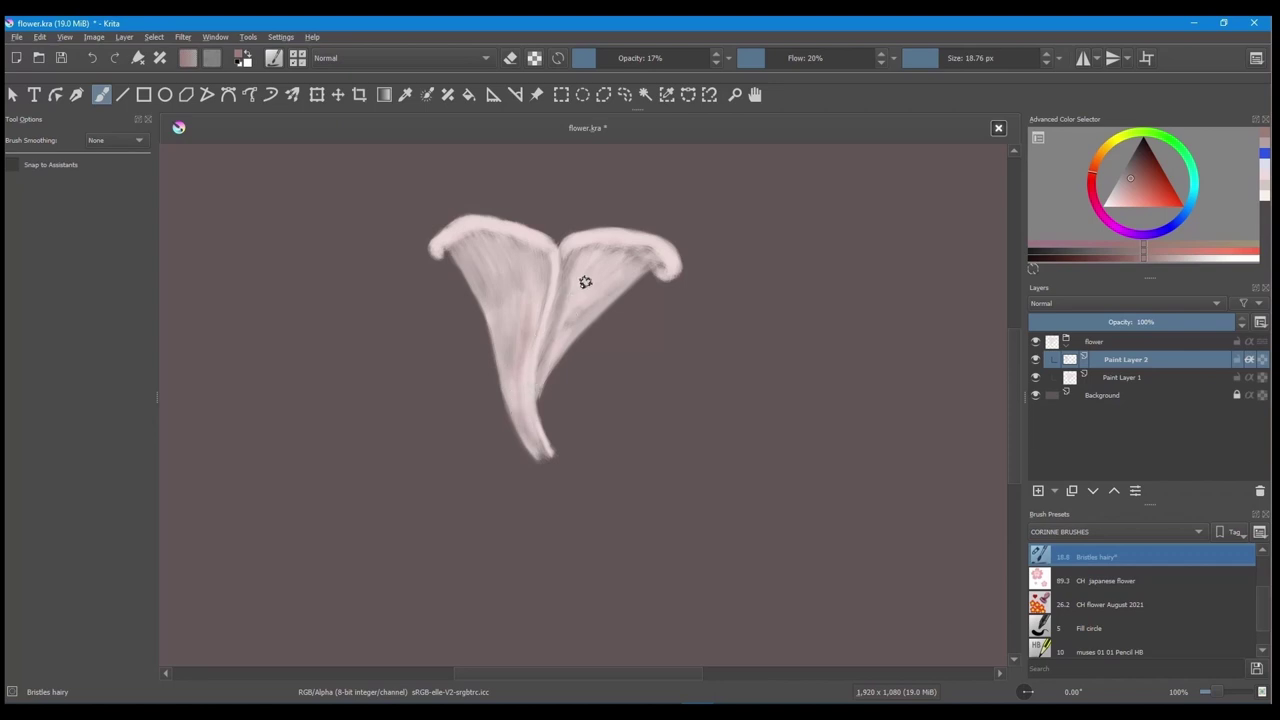
Paint near-white strokes down the petal, along the left petal's top rim, and on the central crease and seam.
click(1120, 185)
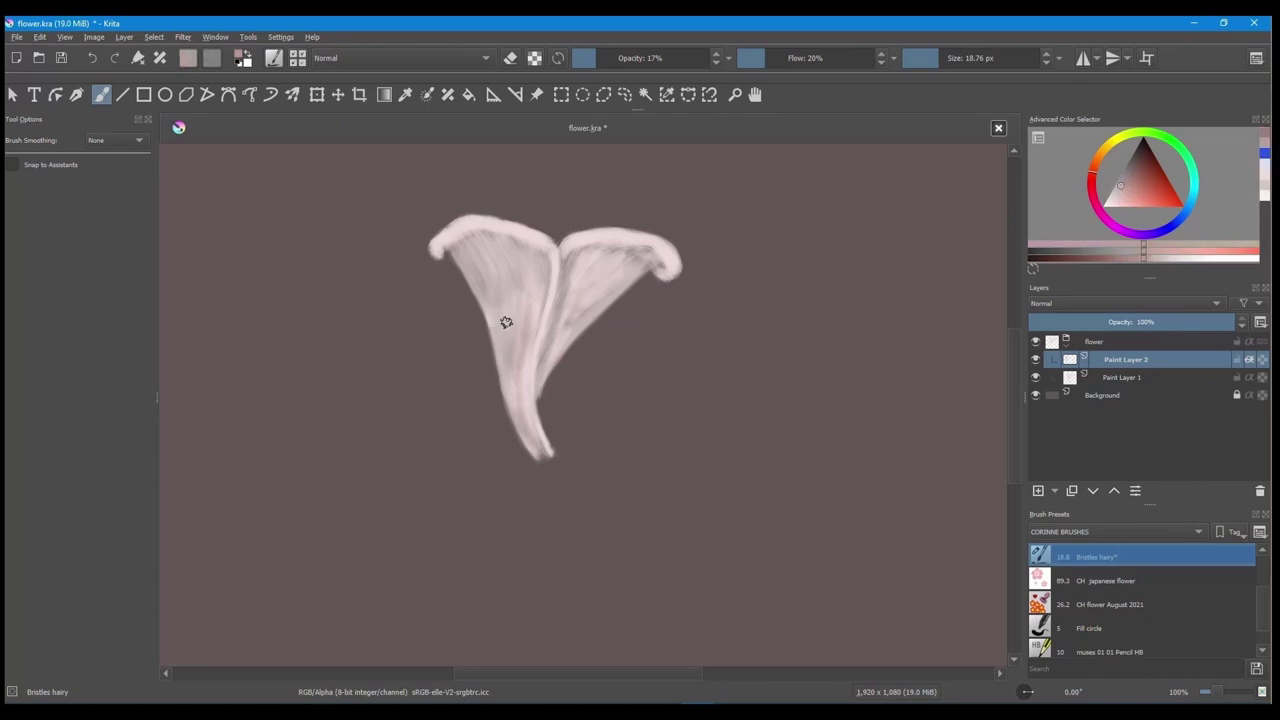
drag(531, 289, 520, 349)
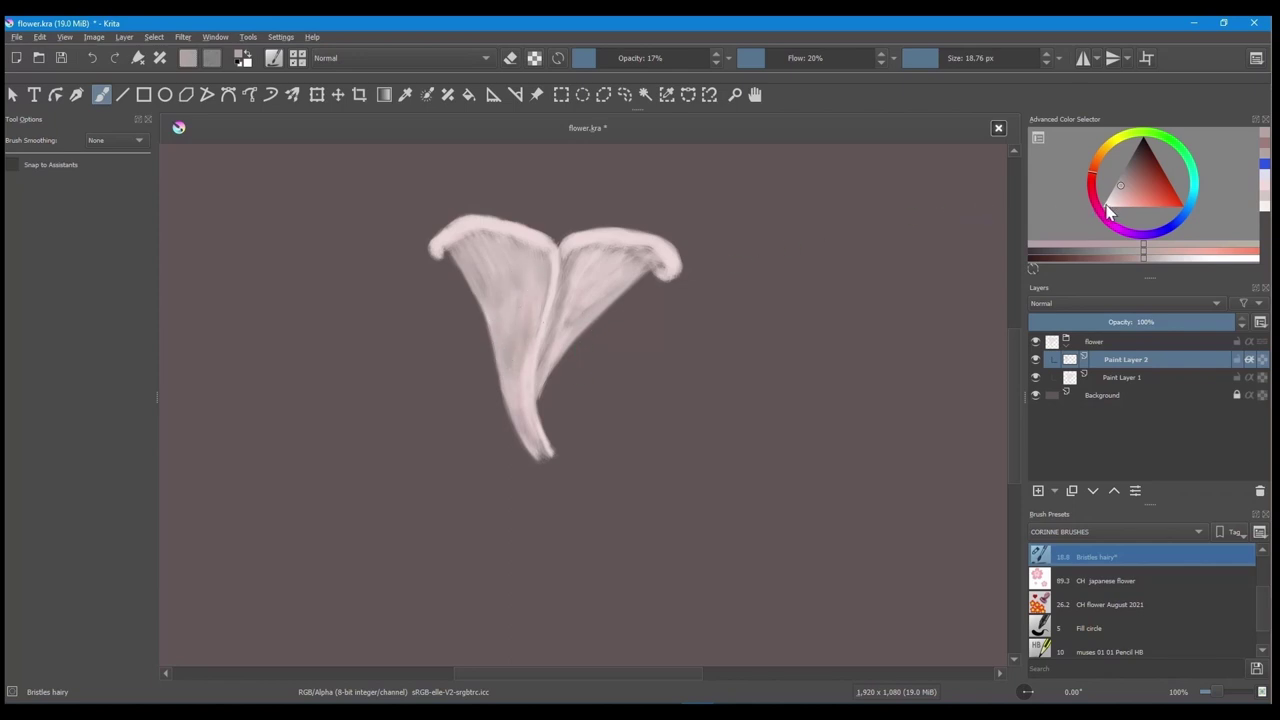
click(1106, 206)
drag(551, 243, 556, 266)
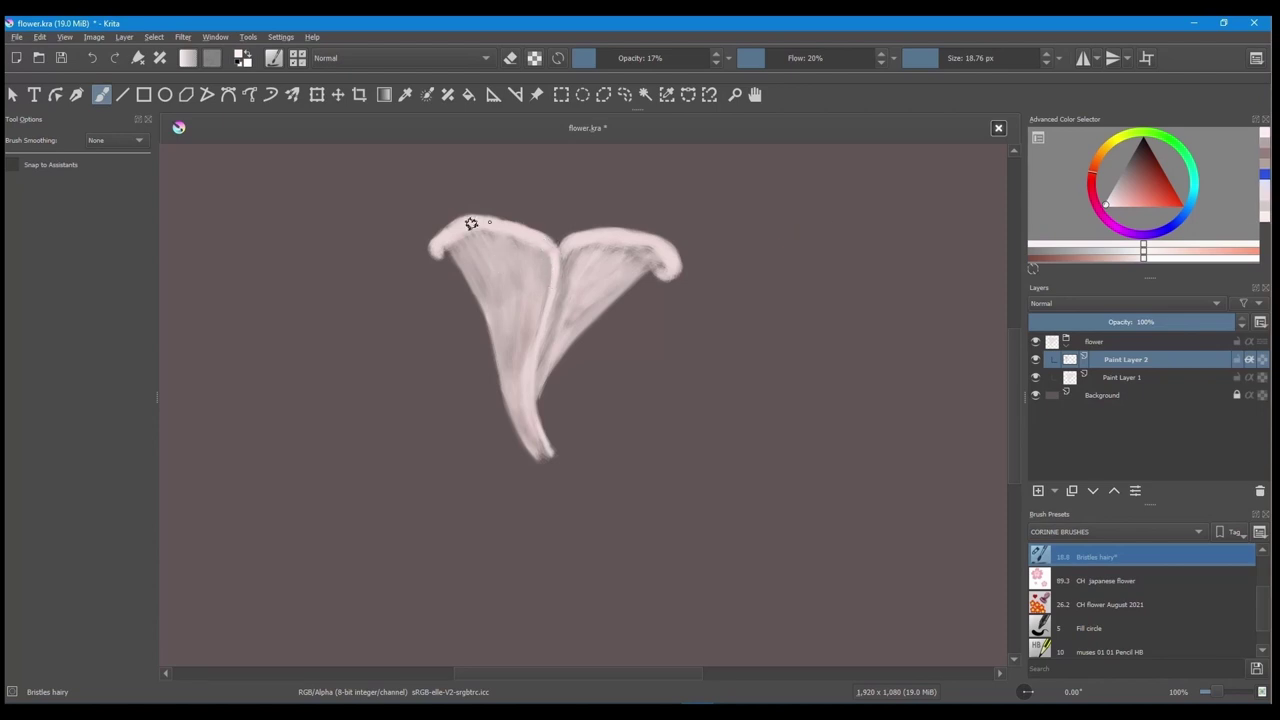
mouse_move(529, 238)
mouse_down()
mouse_move(473, 226)
mouse_move(486, 223)
mouse_move(438, 244)
mouse_move(464, 219)
mouse_move(433, 246)
mouse_up()
mouse_move(546, 374)
mouse_down()
mouse_move(569, 282)
mouse_move(544, 242)
mouse_move(538, 398)
mouse_up()
Collapse the flower group and add a new layer above it named Stem.
click(1066, 346)
click(1095, 345)
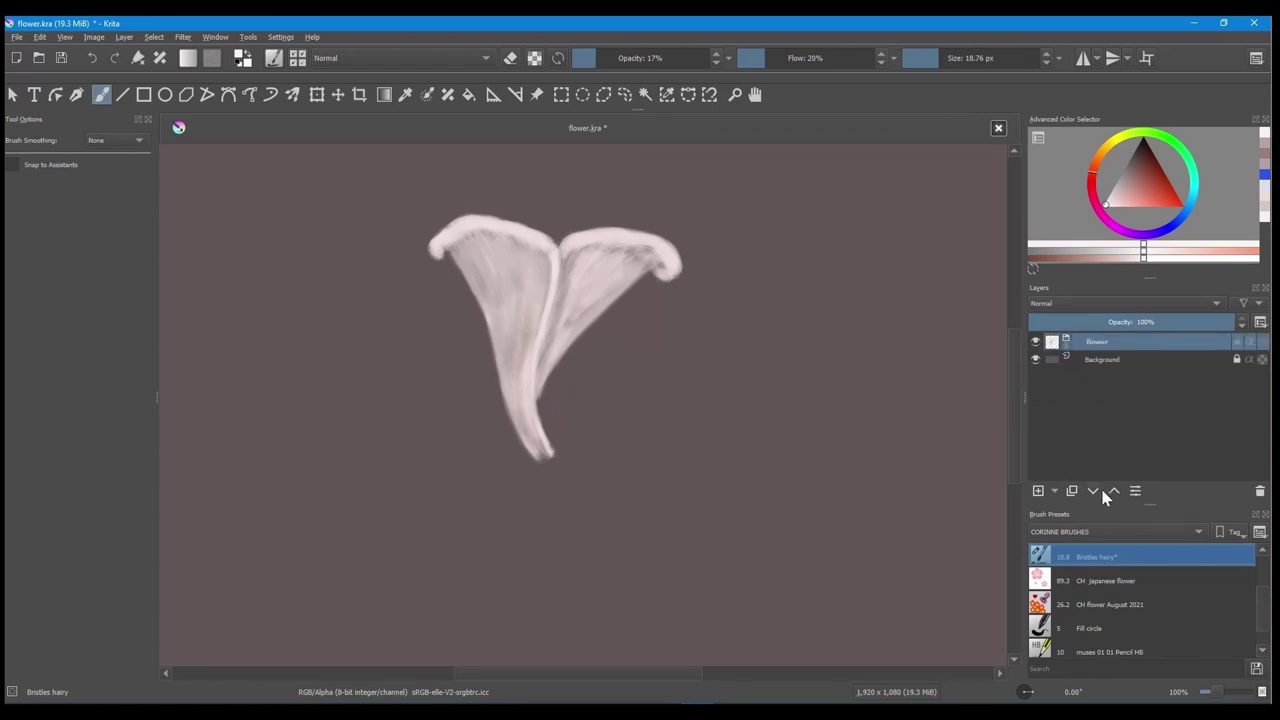
click(1039, 490)
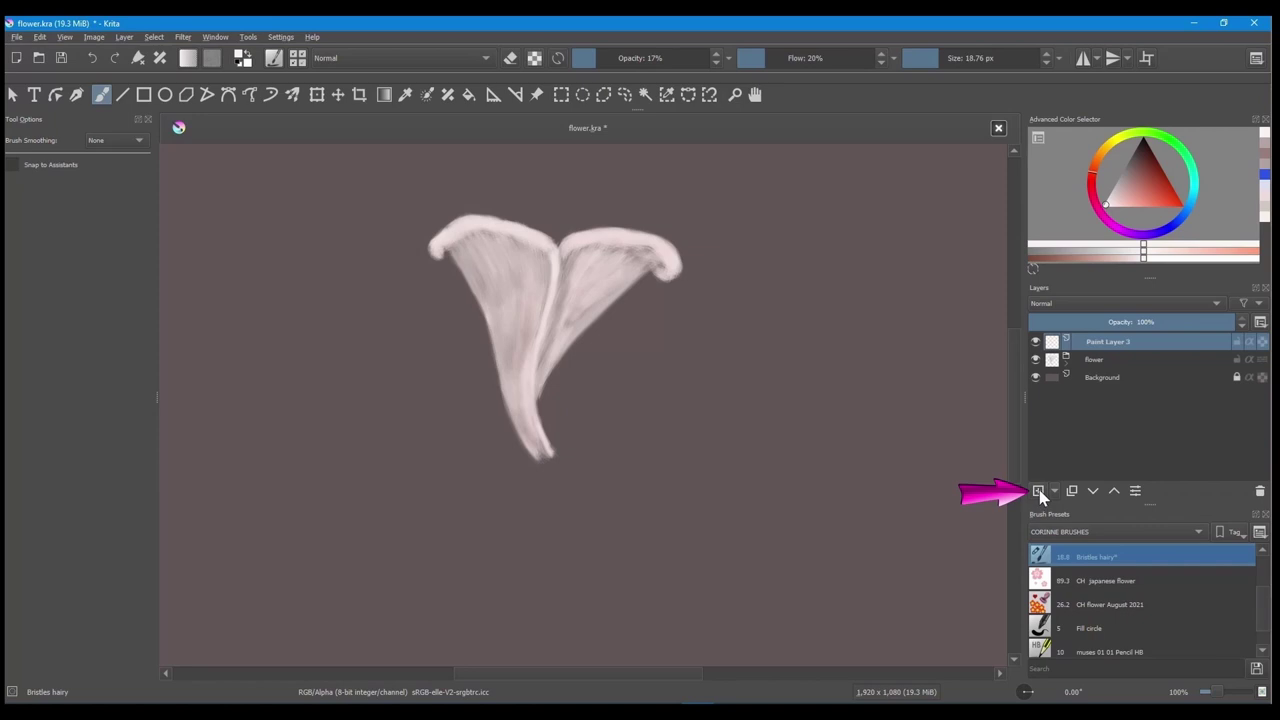
double_click(1115, 342)
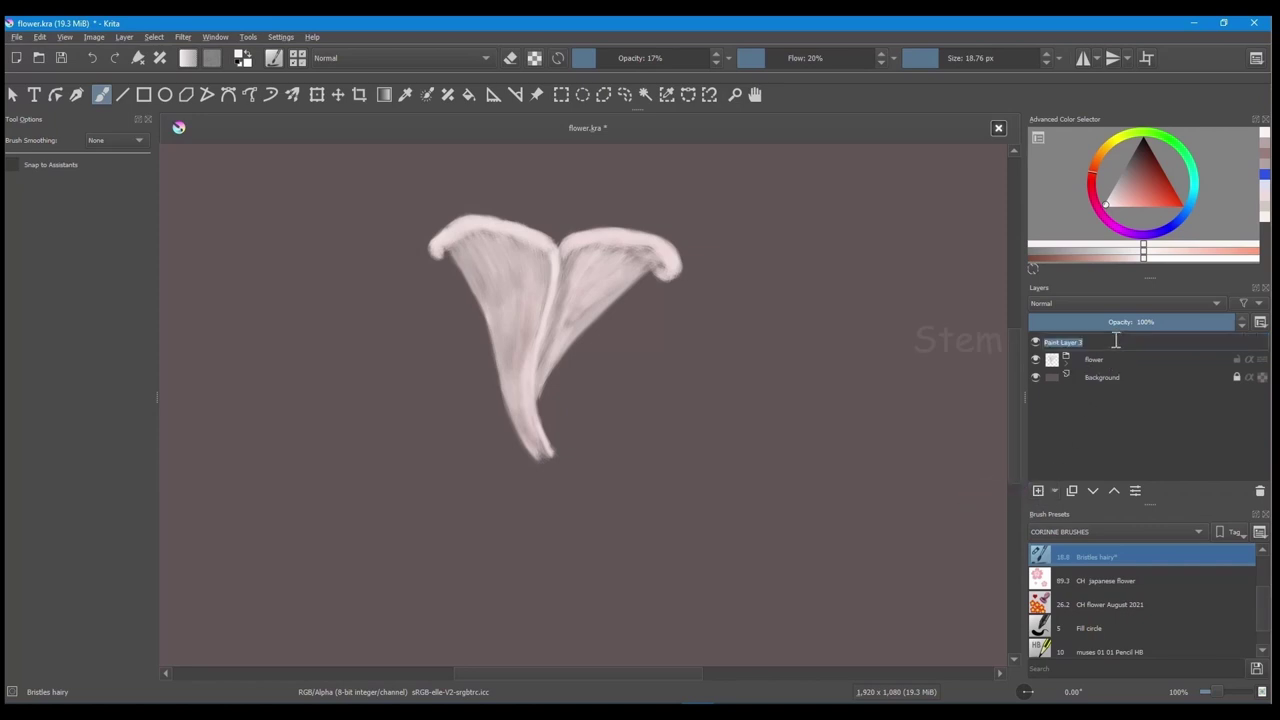
text(S)
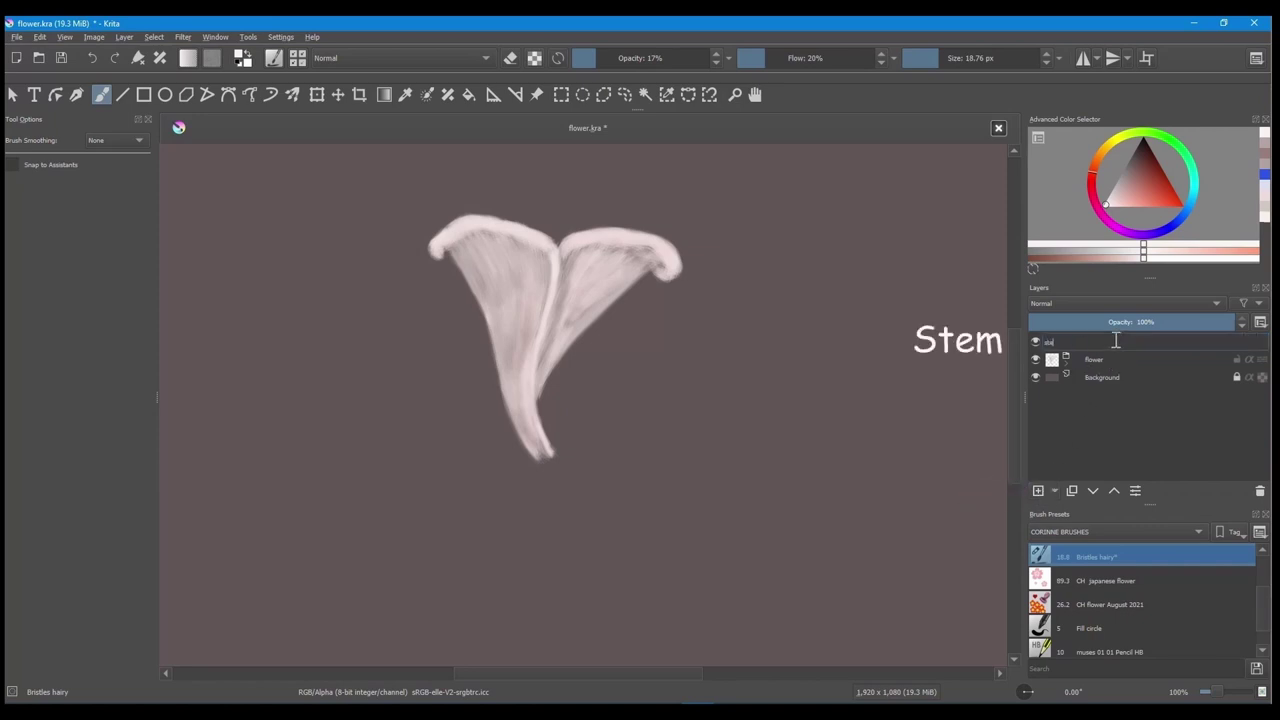
text(tem)
key(Return)
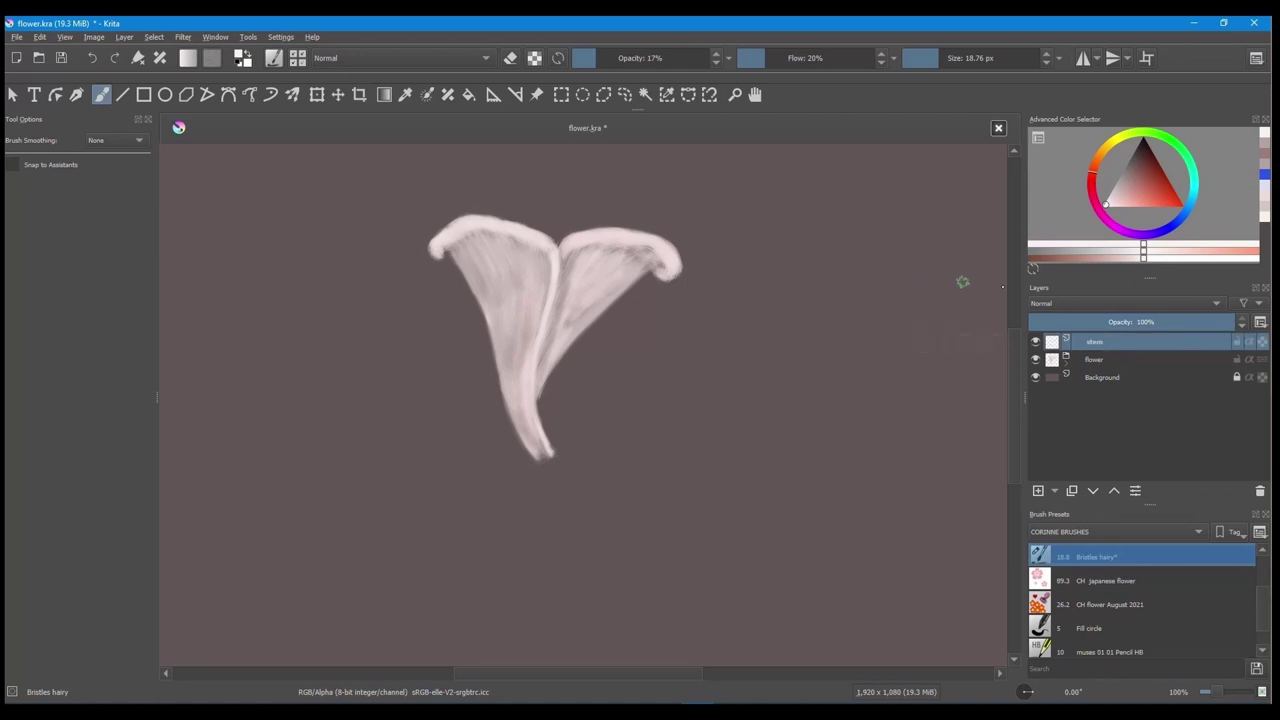
Choose a green shade for the stem, trying and undoing test strokes beside the flower.
click(1181, 152)
click(1153, 165)
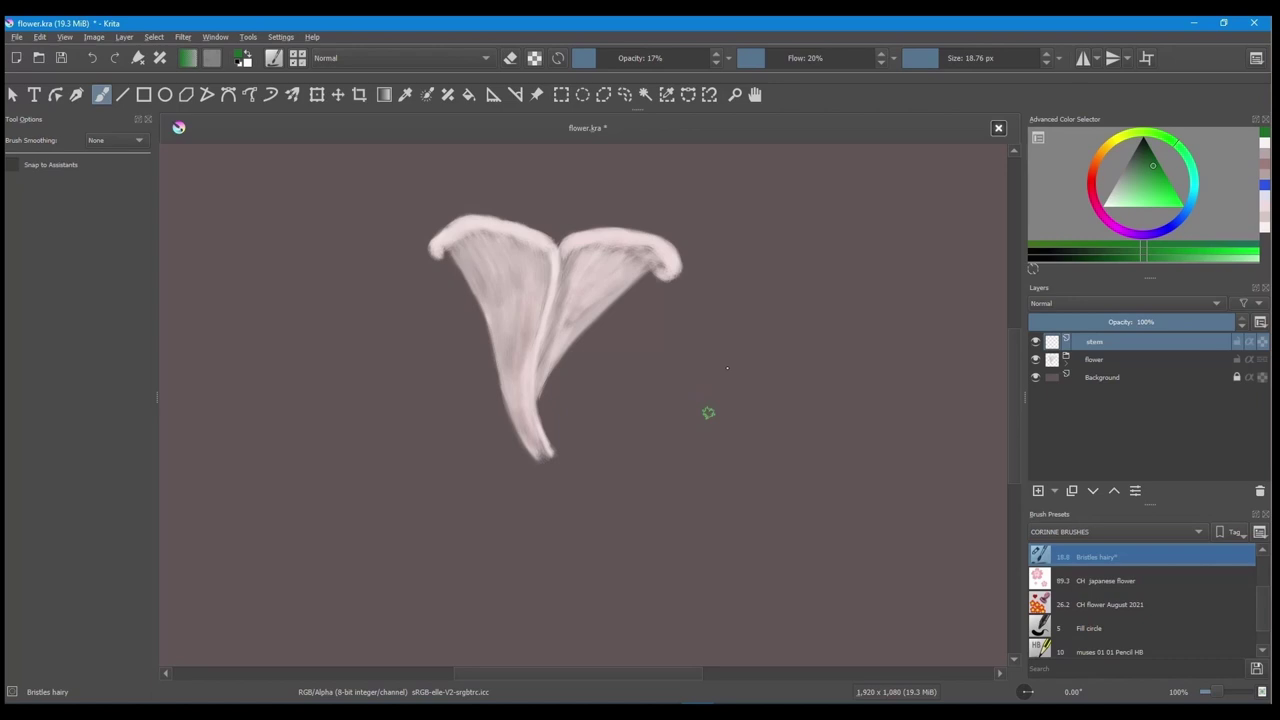
key(e)
drag(727, 380, 716, 434)
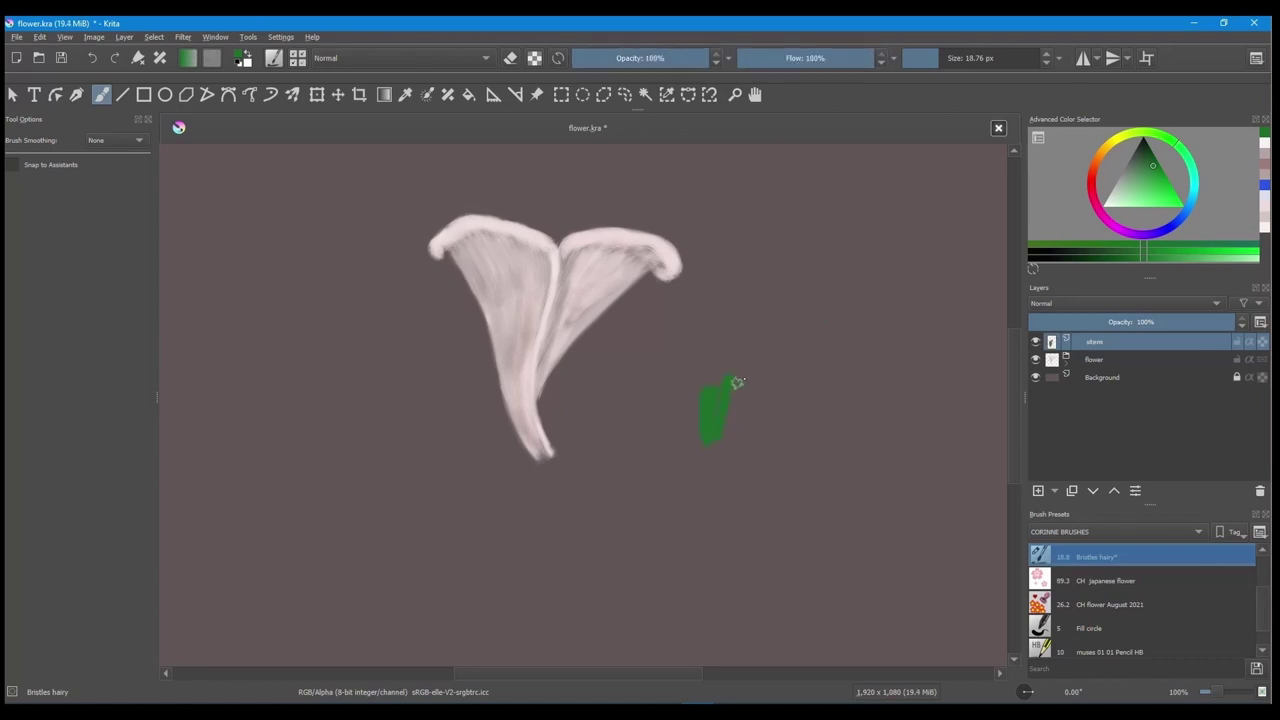
key(ctrl+z)
click(1149, 178)
drag(731, 380, 733, 437)
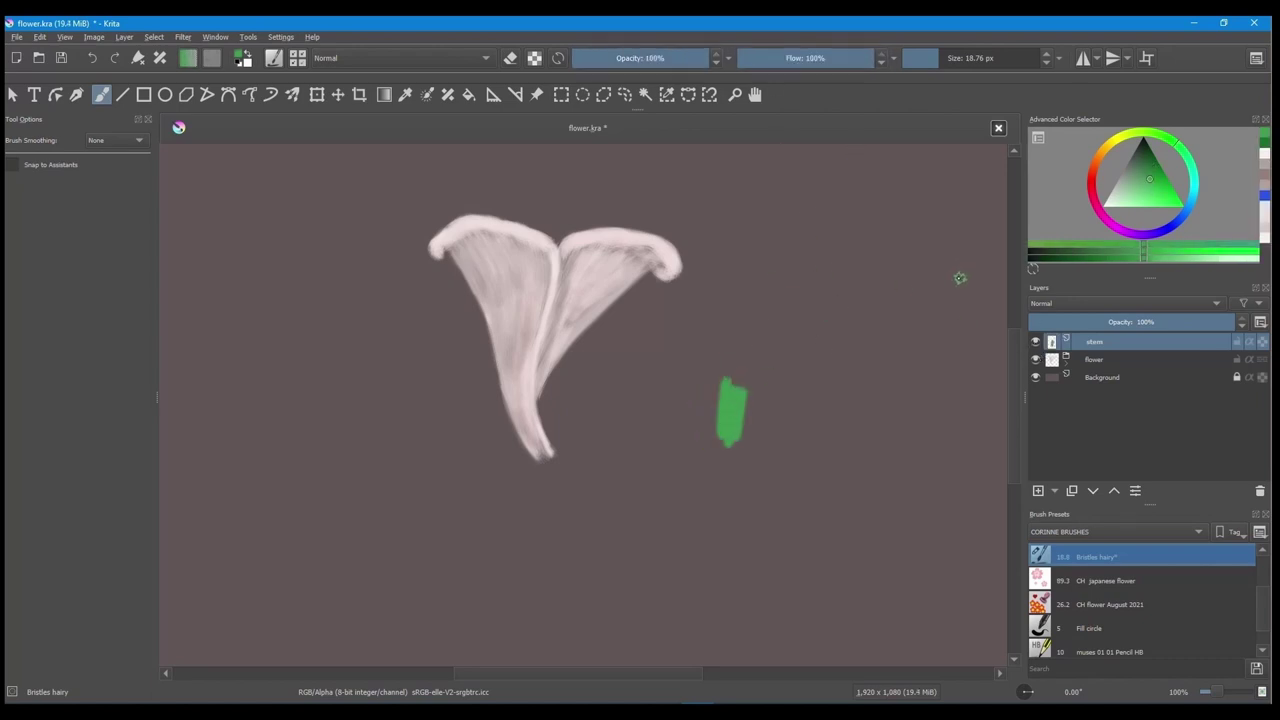
mouse_move(760, 394)
mouse_down()
mouse_move(764, 446)
mouse_move(784, 440)
mouse_up()
key(ctrl+z)
key(ctrl+z)
key(ctrl+z)
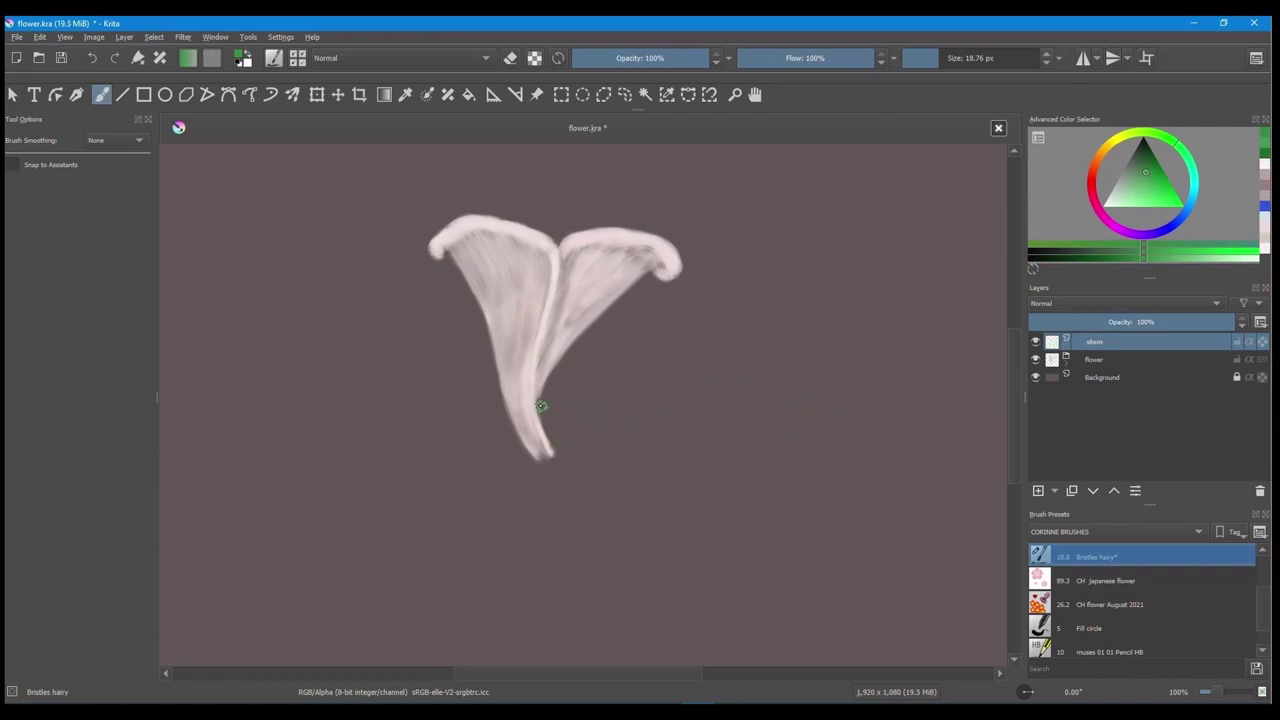
Paint the curved green stem down from the flower base and lower the layer opacity to 52%.
drag(511, 402, 541, 458)
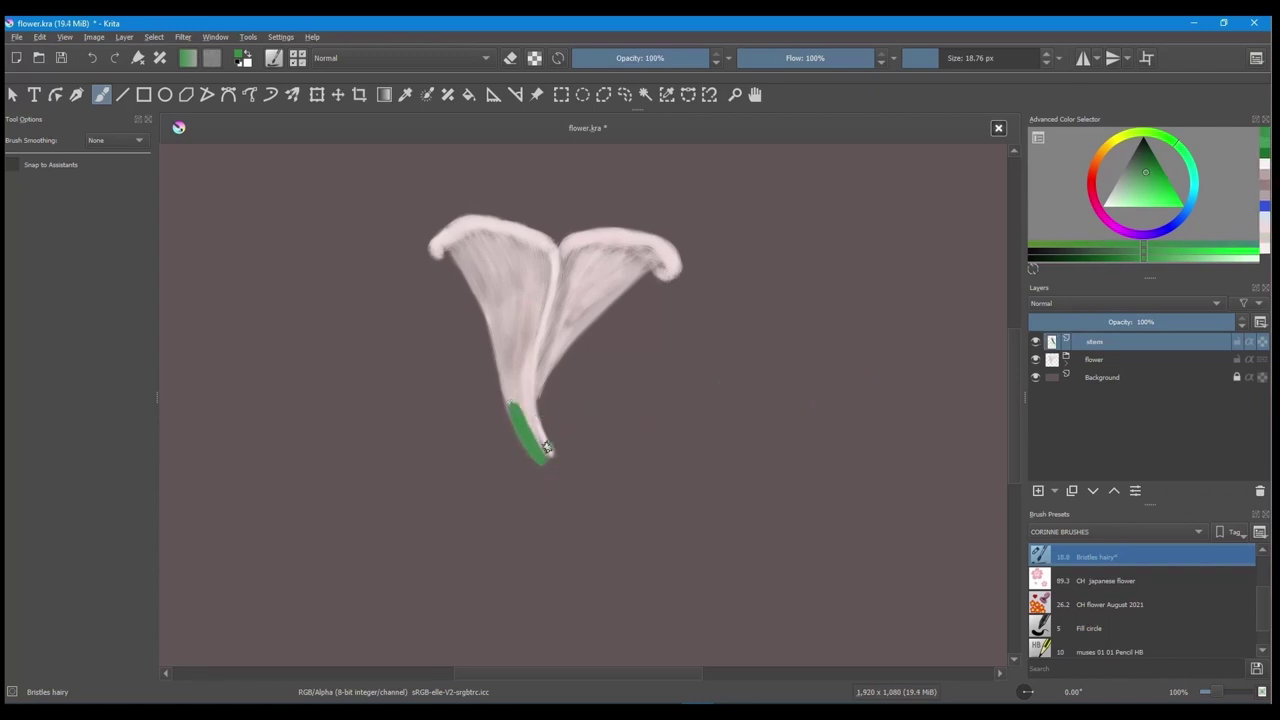
drag(547, 372, 560, 540)
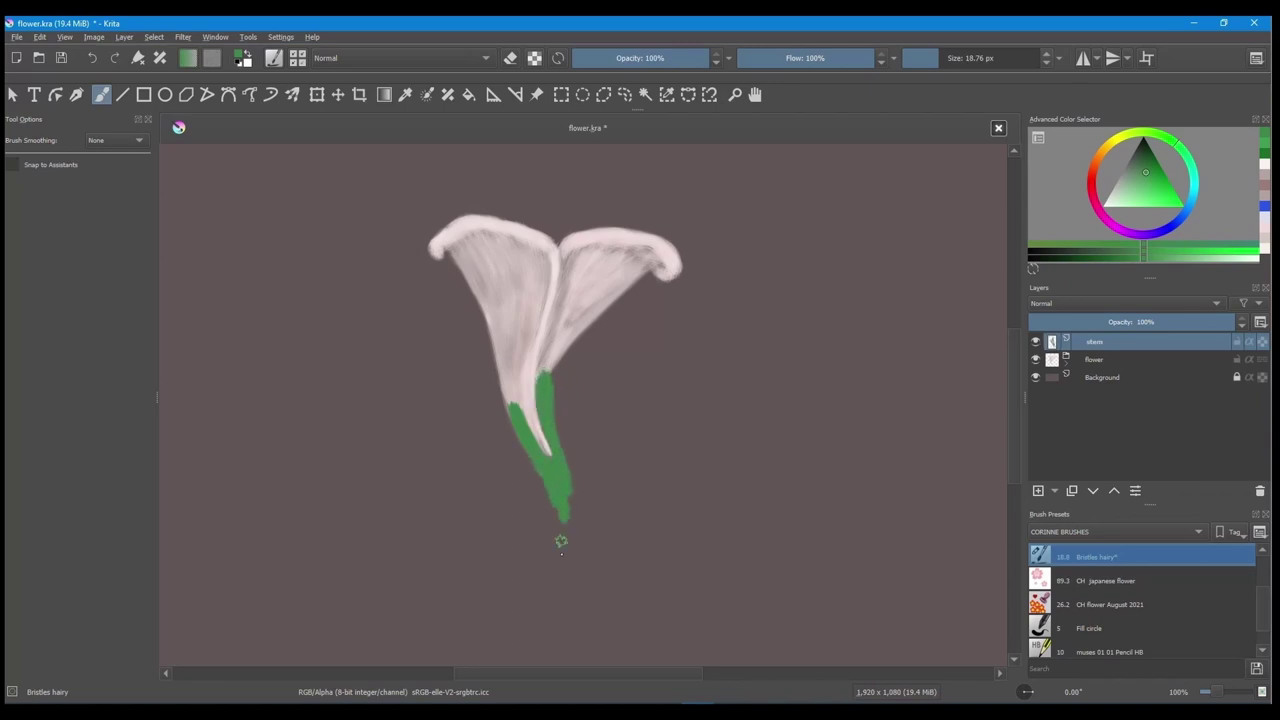
mouse_move(566, 494)
mouse_down()
mouse_move(566, 594)
mouse_move(551, 610)
mouse_up()
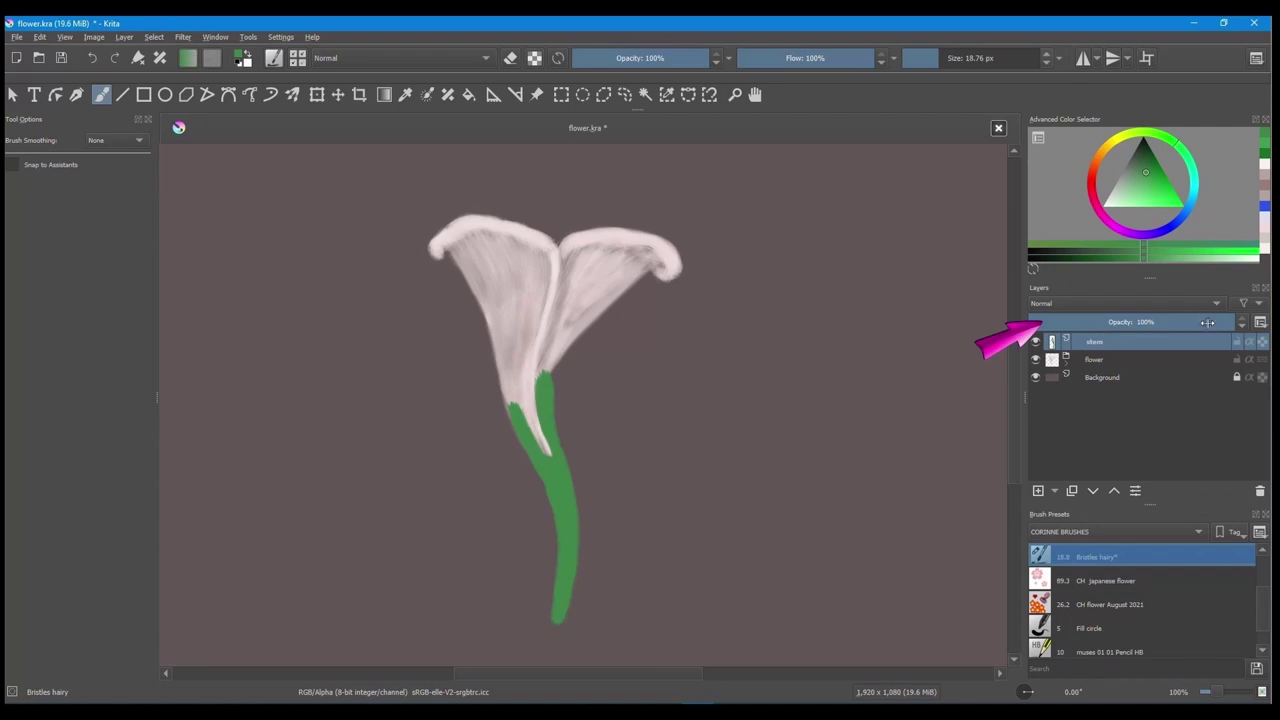
drag(1207, 322, 1145, 322)
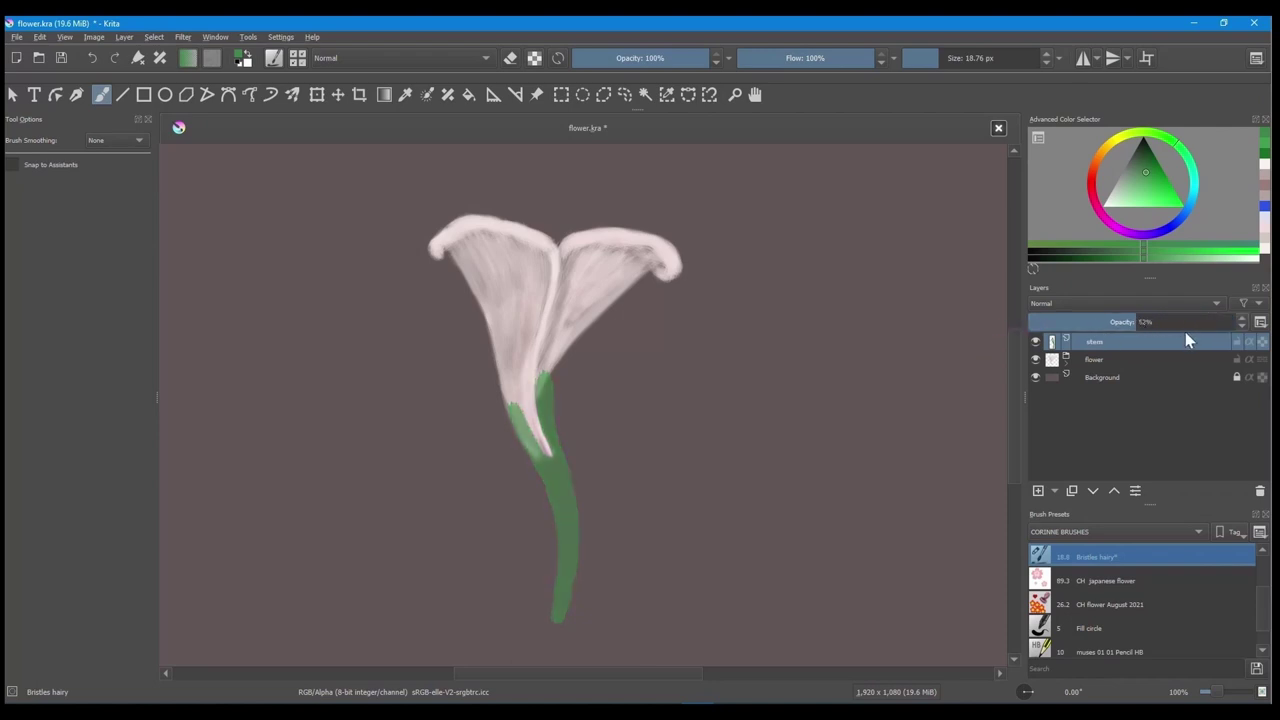
Add Paint Layer 3 and group it with the stem layer in a group named 'stem'.
click(1039, 492)
click(1110, 359)
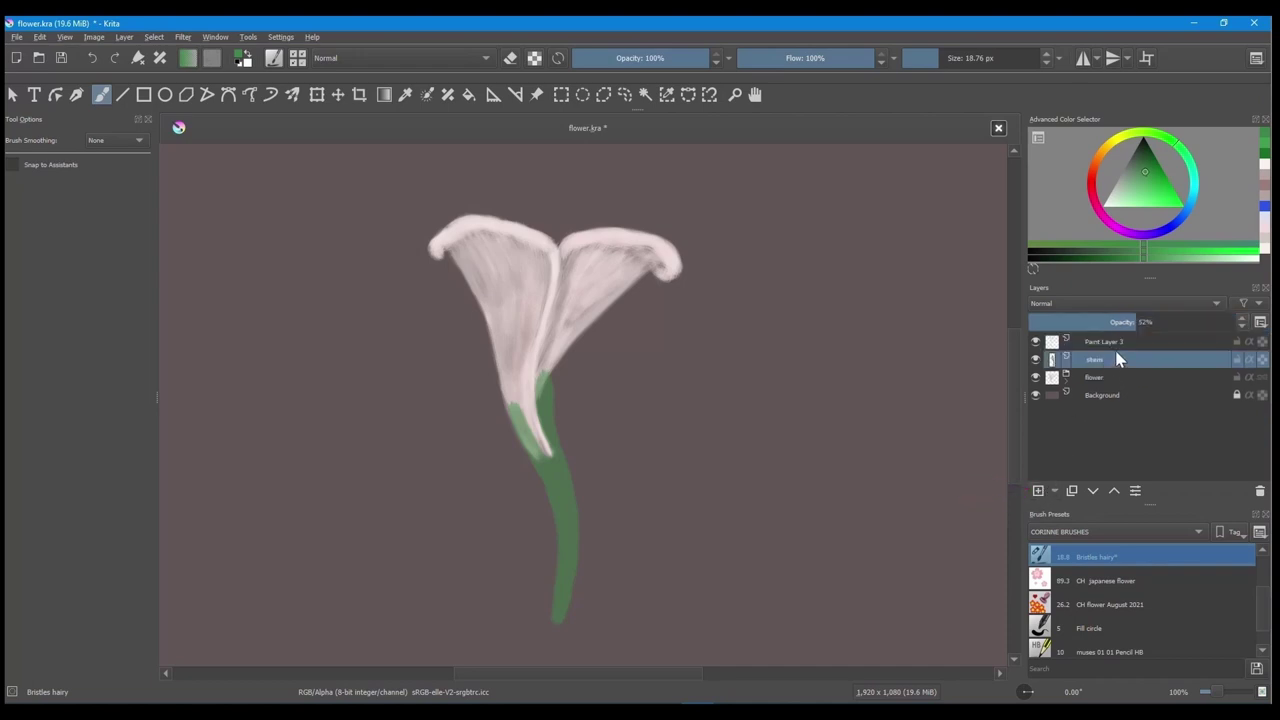
shift+click(1116, 345)
key(ctrl+g)
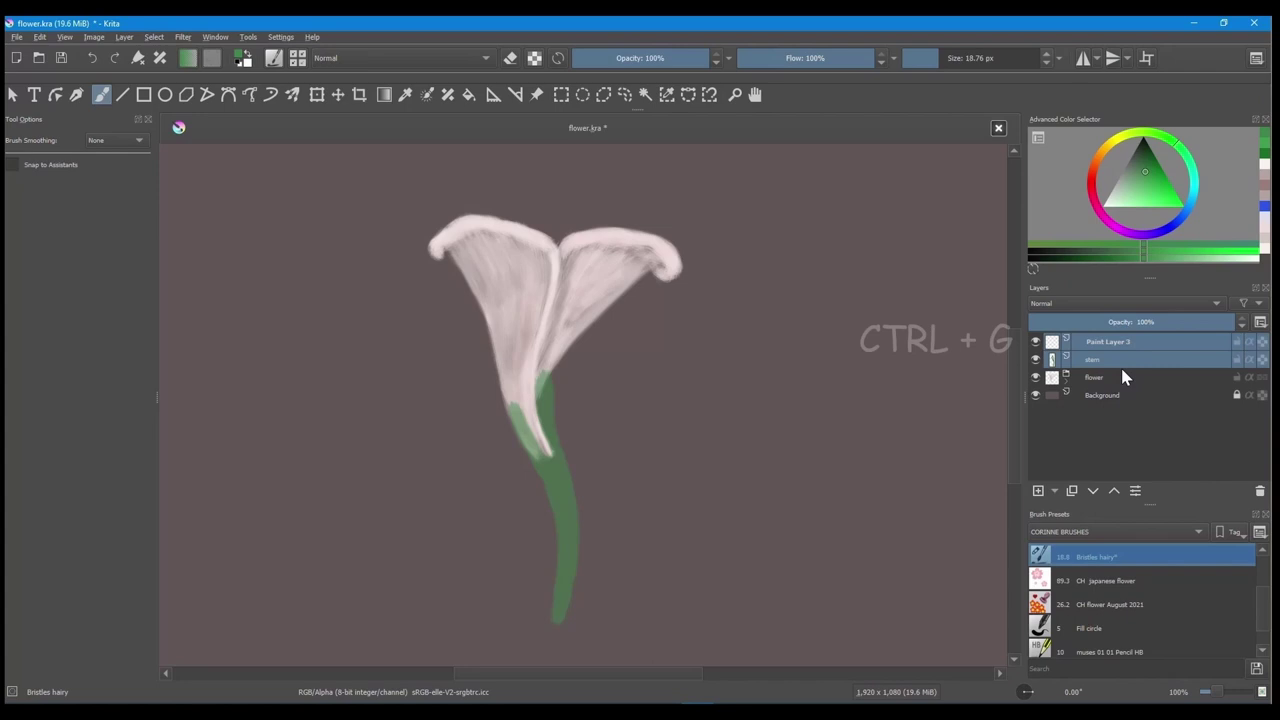
click(1106, 346)
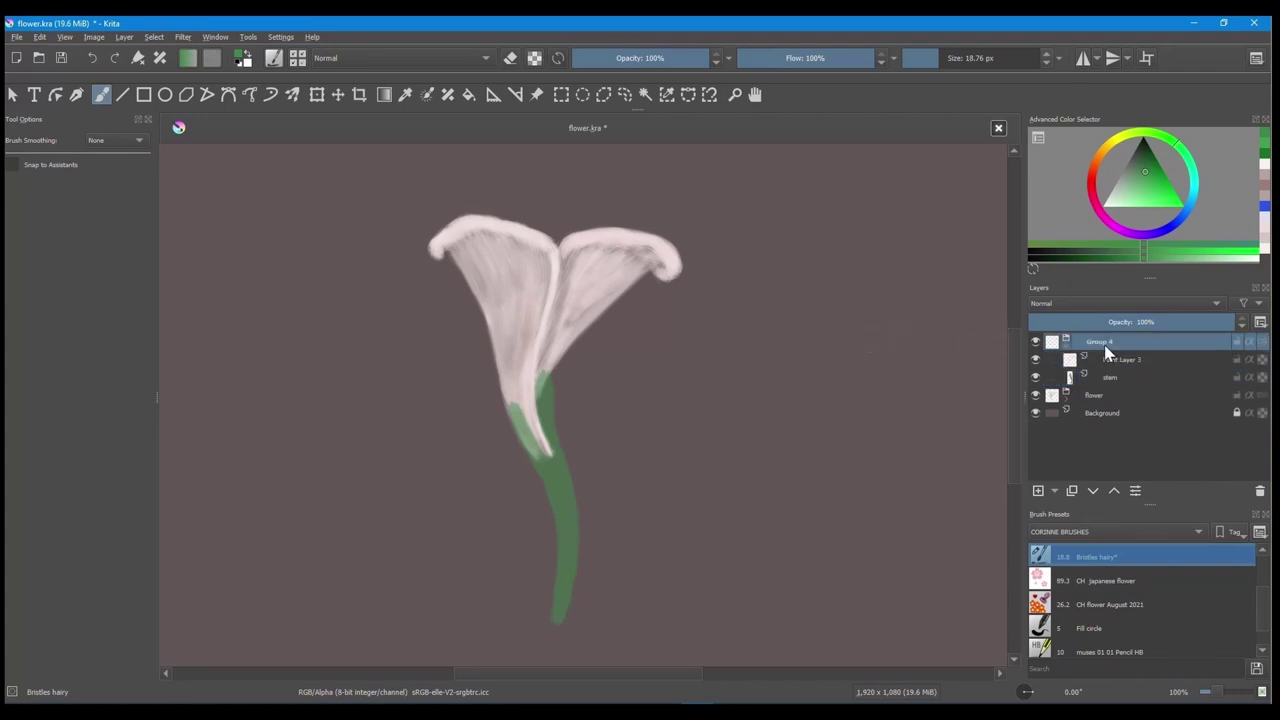
double_click(1108, 344)
text(stem)
key(Return)
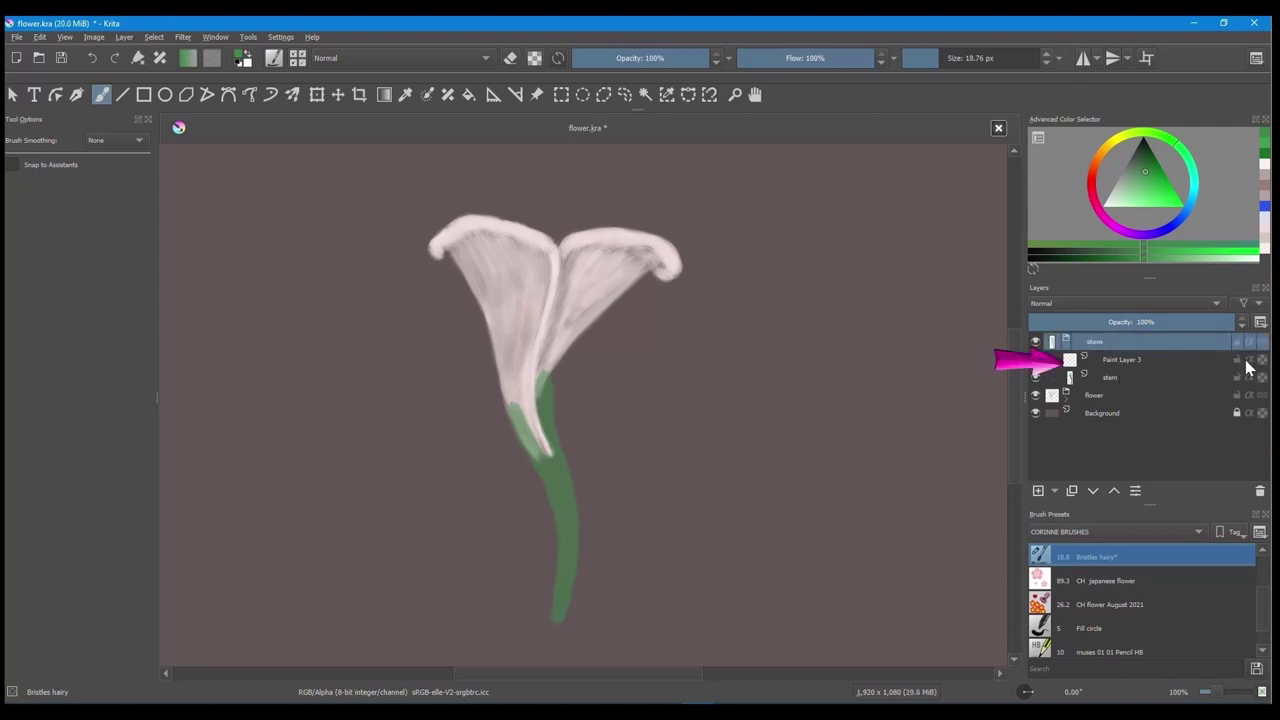
On Paint Layer 3, lower brush opacity to about 41% and shade the stem's right edge dark green.
click(1148, 366)
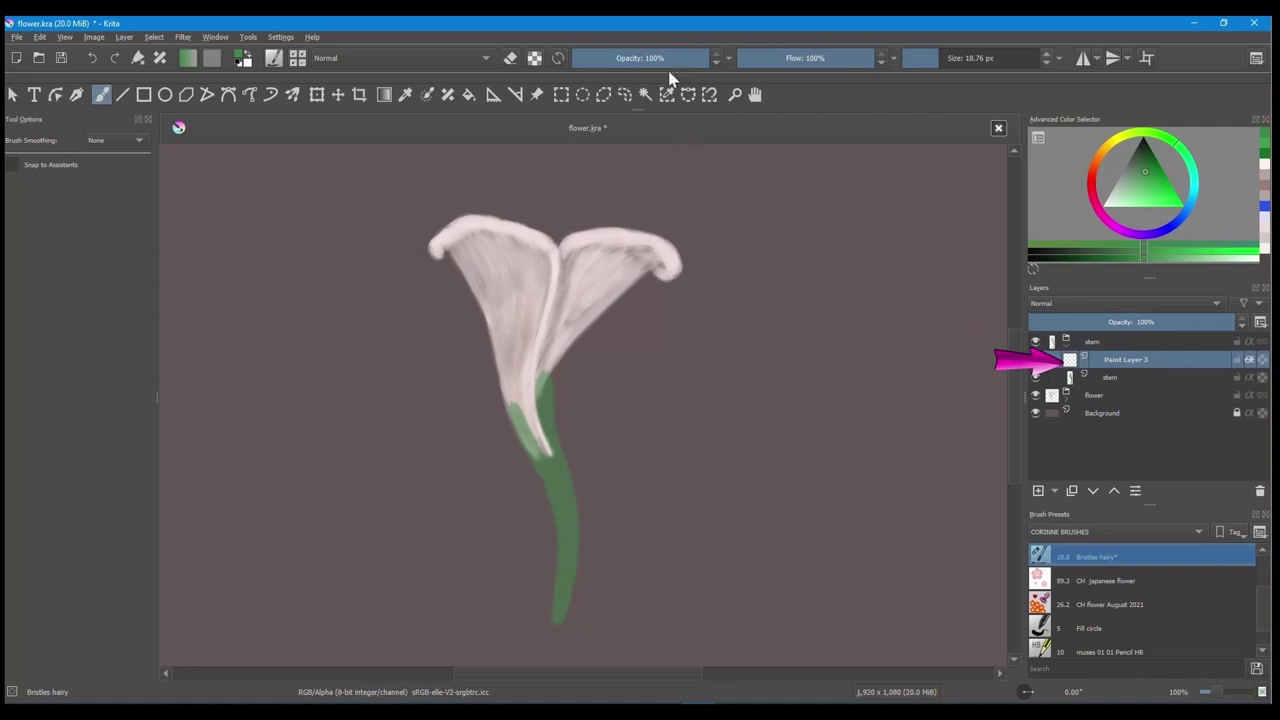
drag(697, 58, 628, 58)
drag(847, 58, 793, 58)
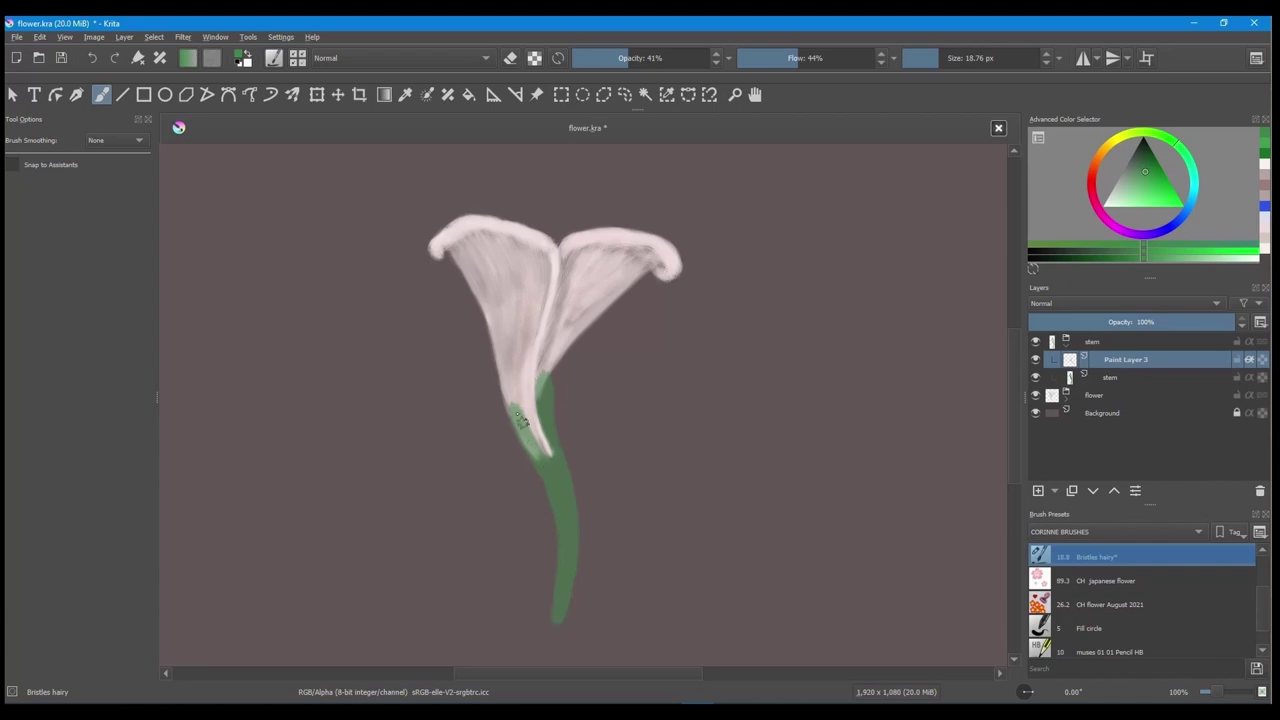
drag(520, 418, 541, 450)
click(1146, 164)
drag(541, 376, 557, 452)
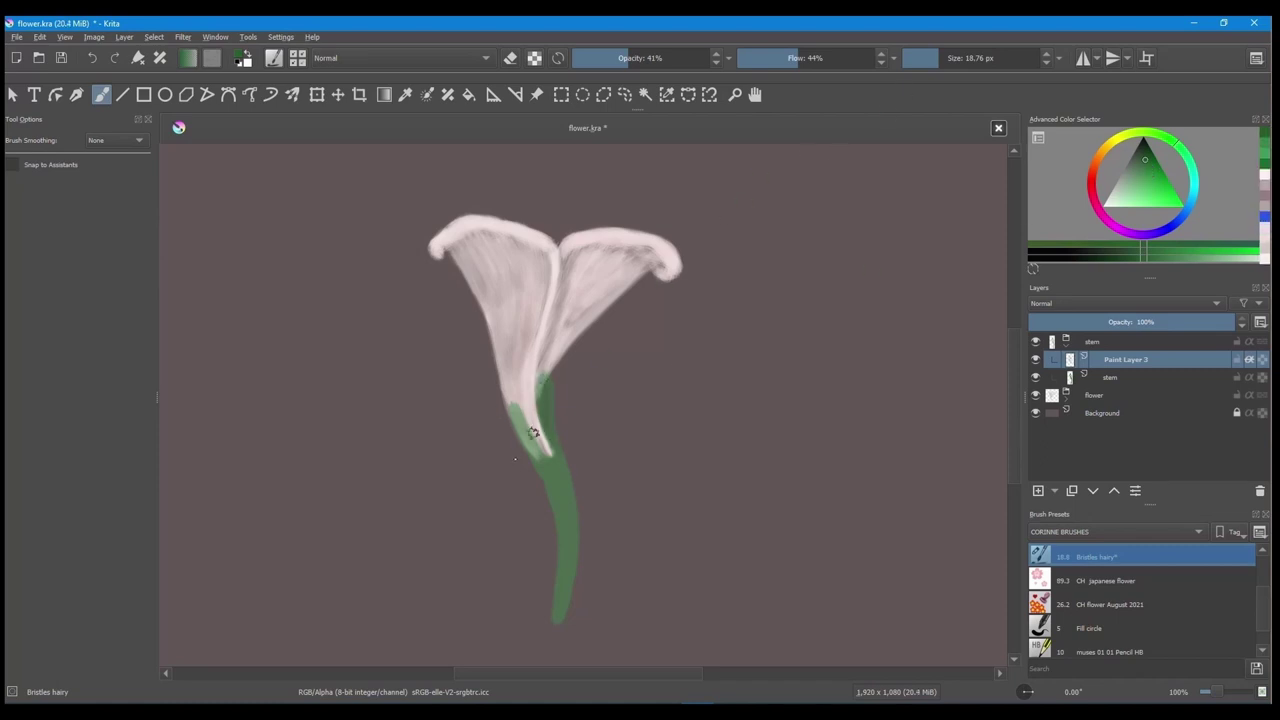
Adjust the green shade and brush opacity to 30%, then set the stem layer opacity to about 71%.
click(1142, 151)
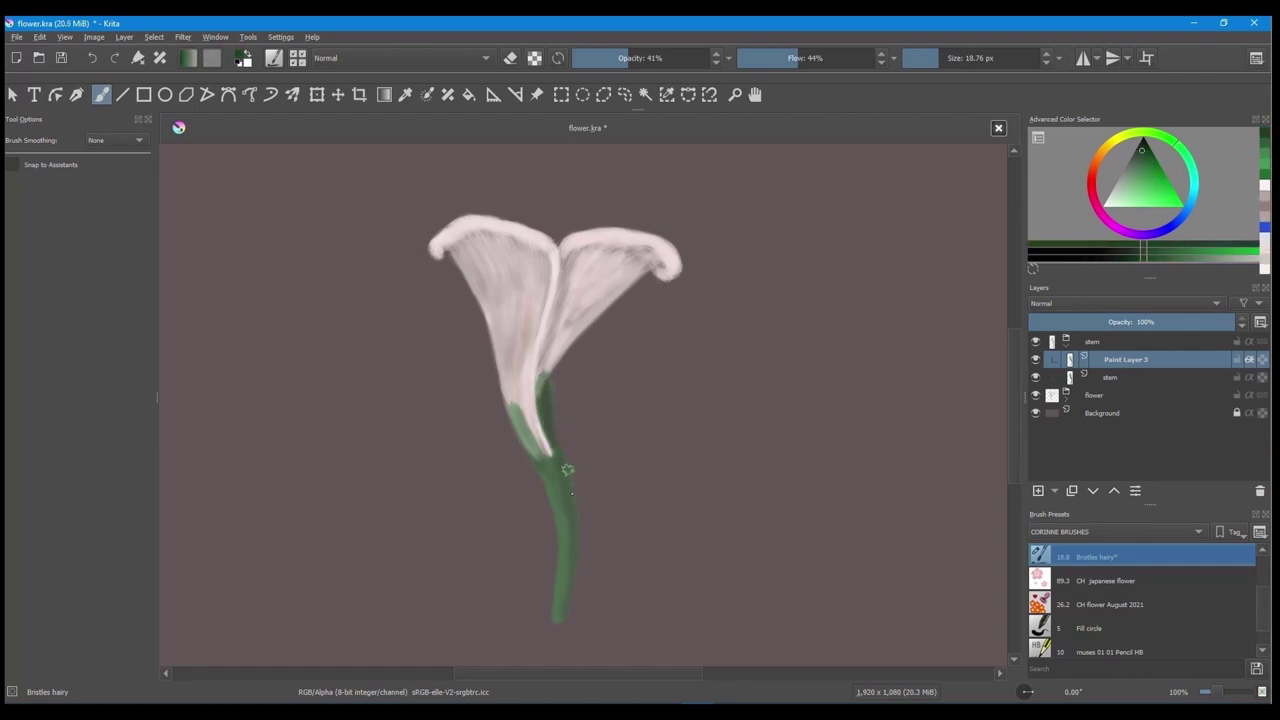
key(k)
key(k)
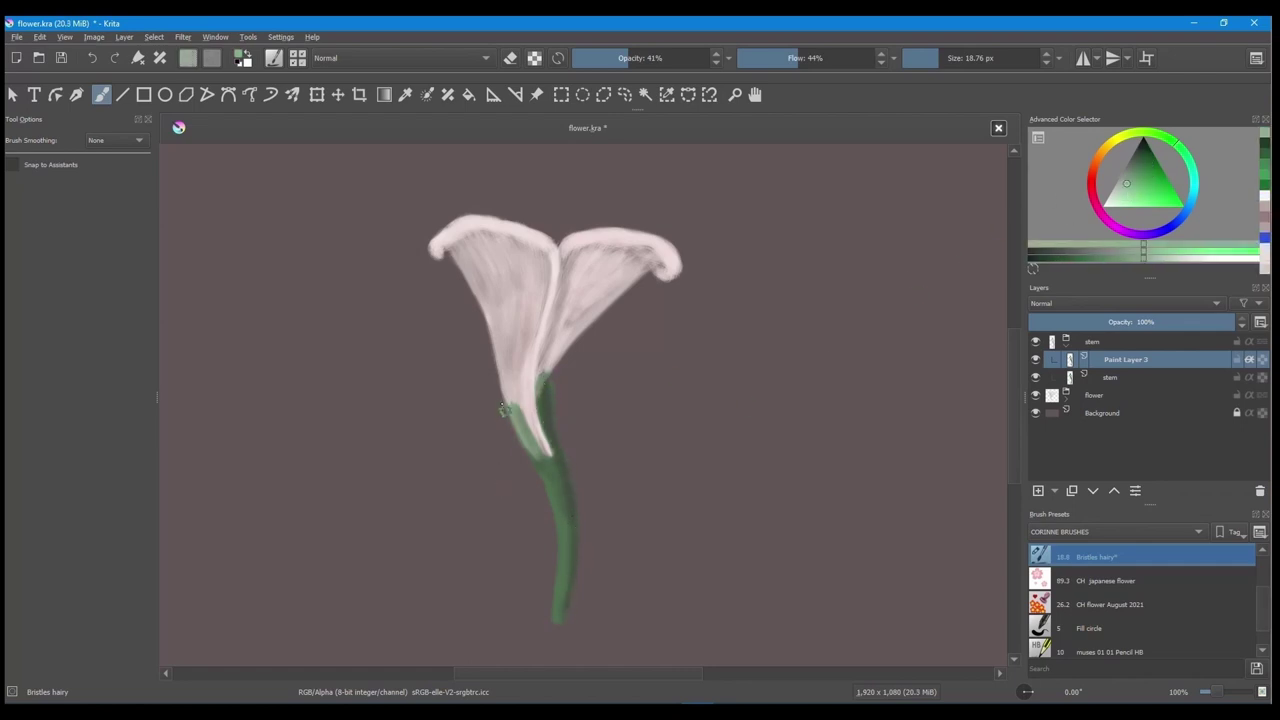
key(o)
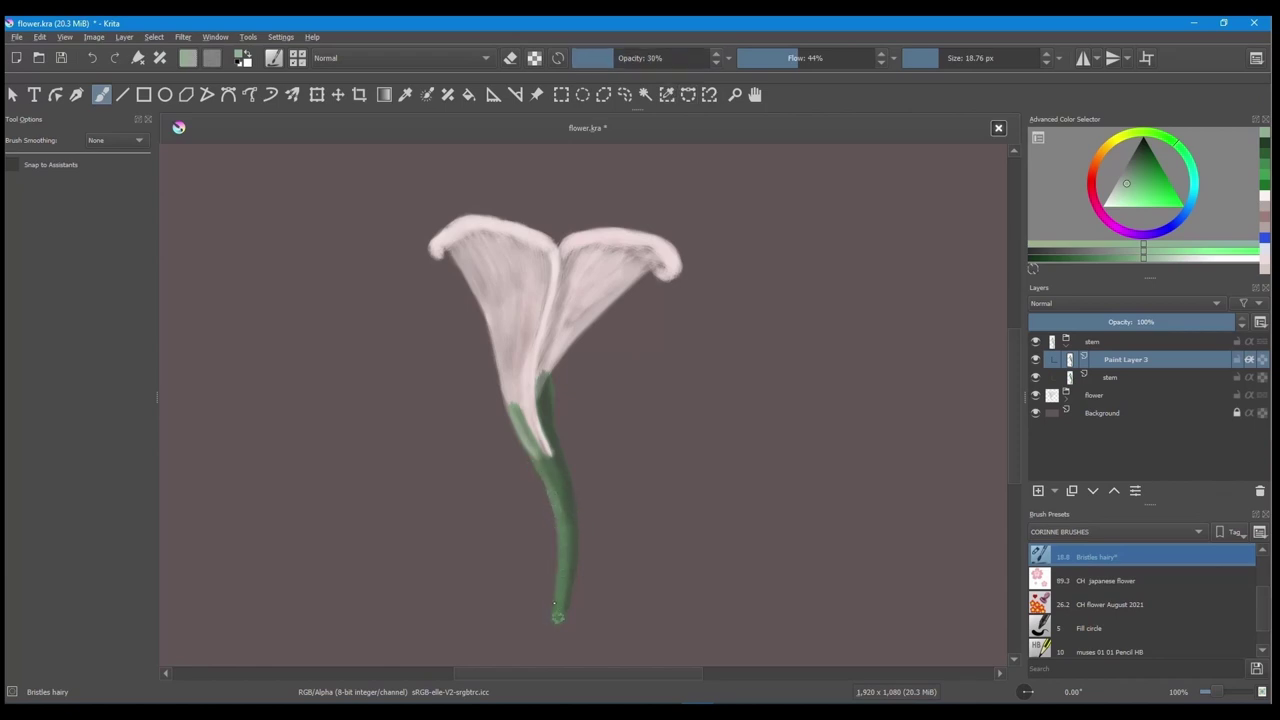
key(l)
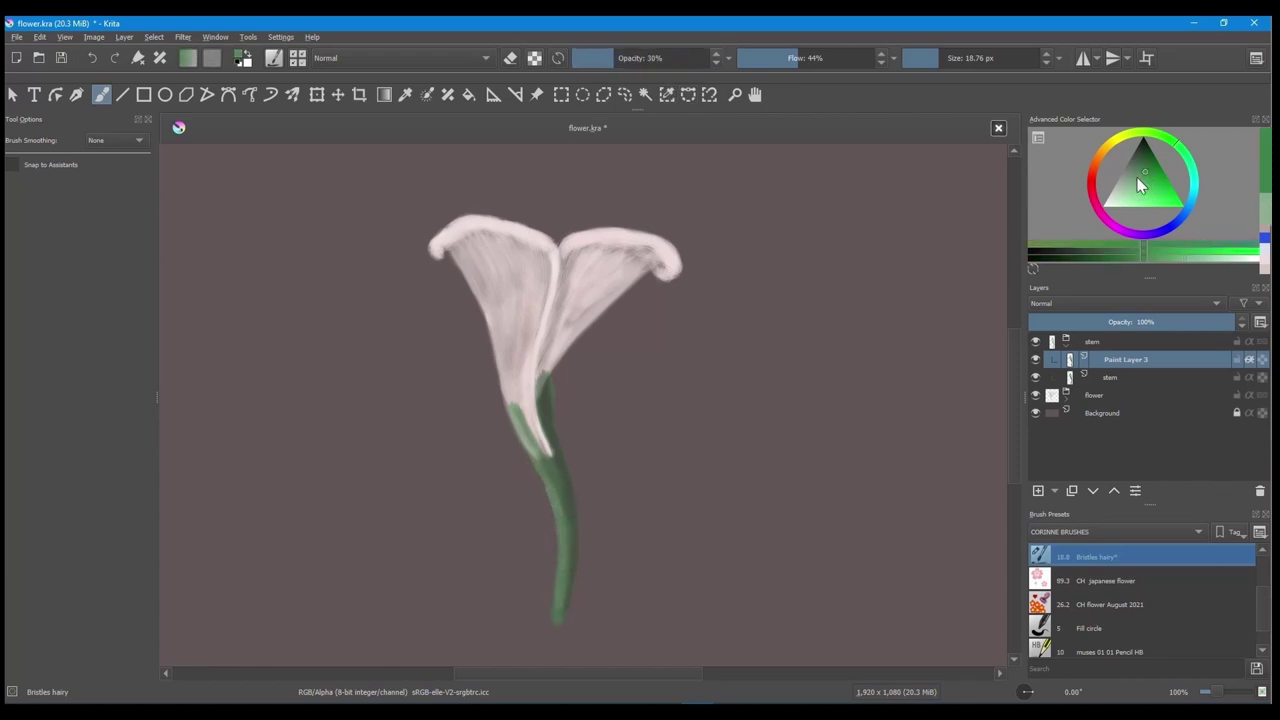
click(1105, 377)
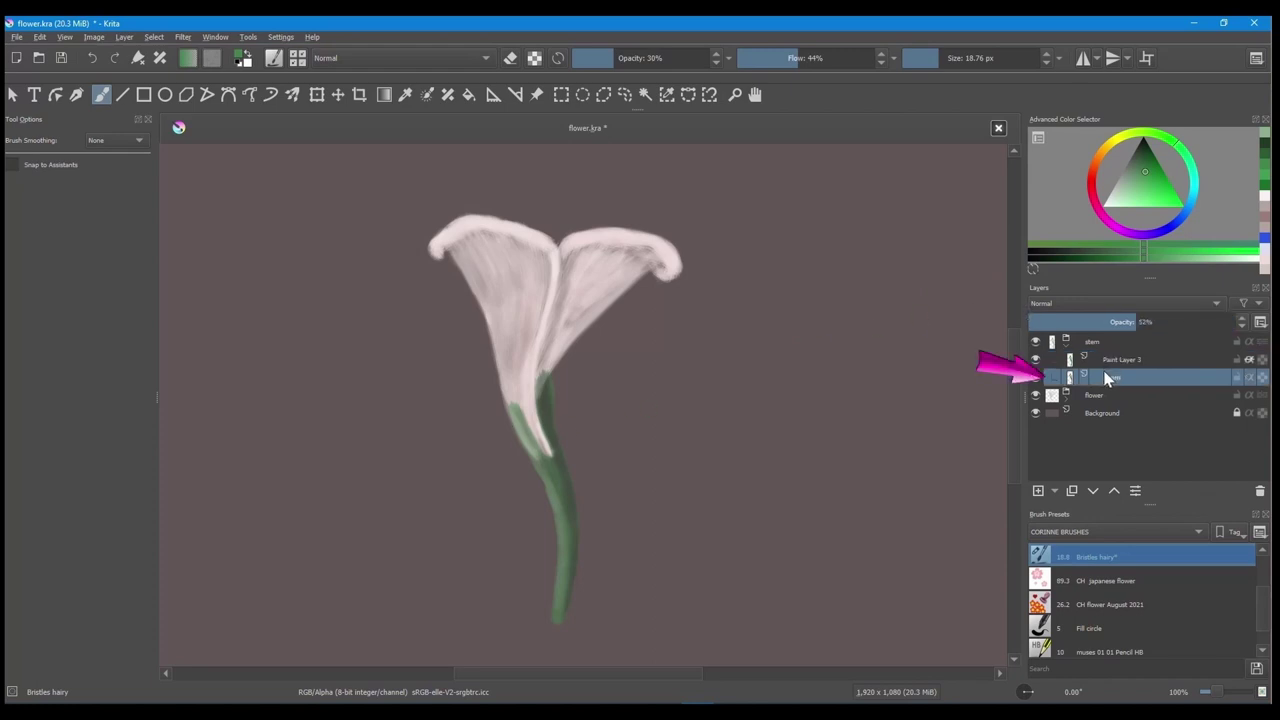
drag(1140, 322, 1175, 322)
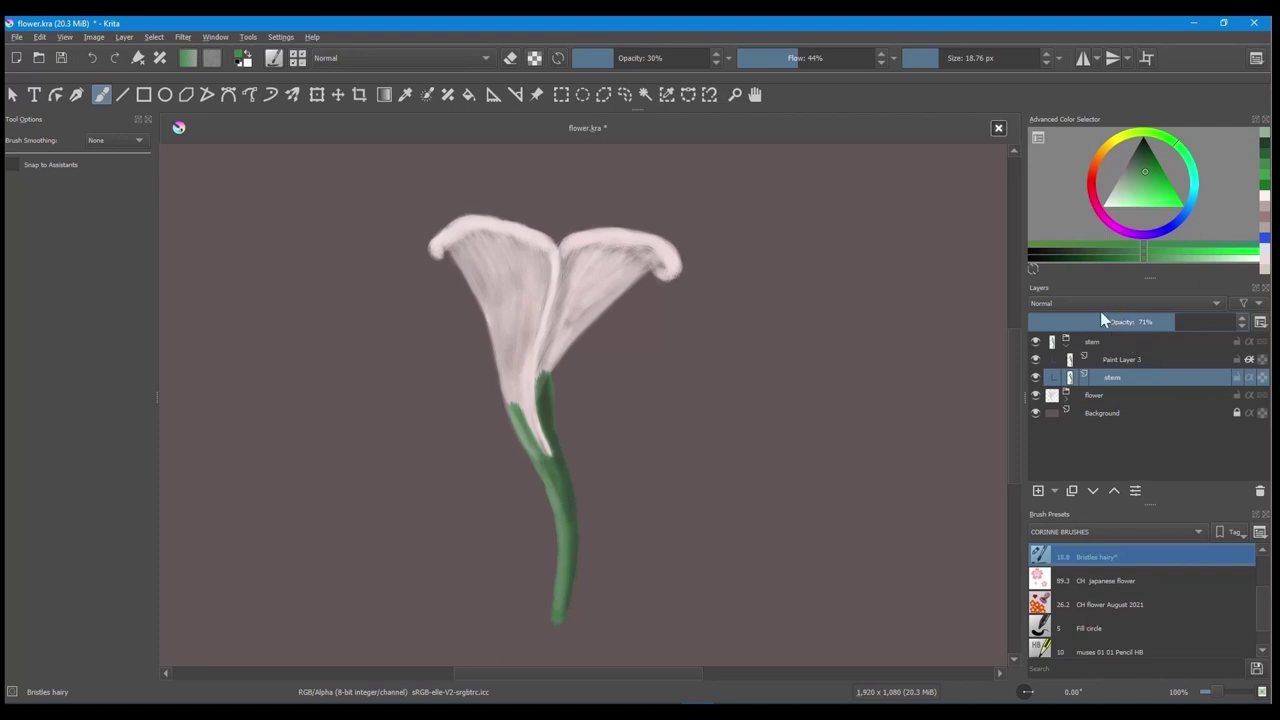
On Paint Layer 3, darken the top of the stem near the flower with a darker green.
click(1120, 361)
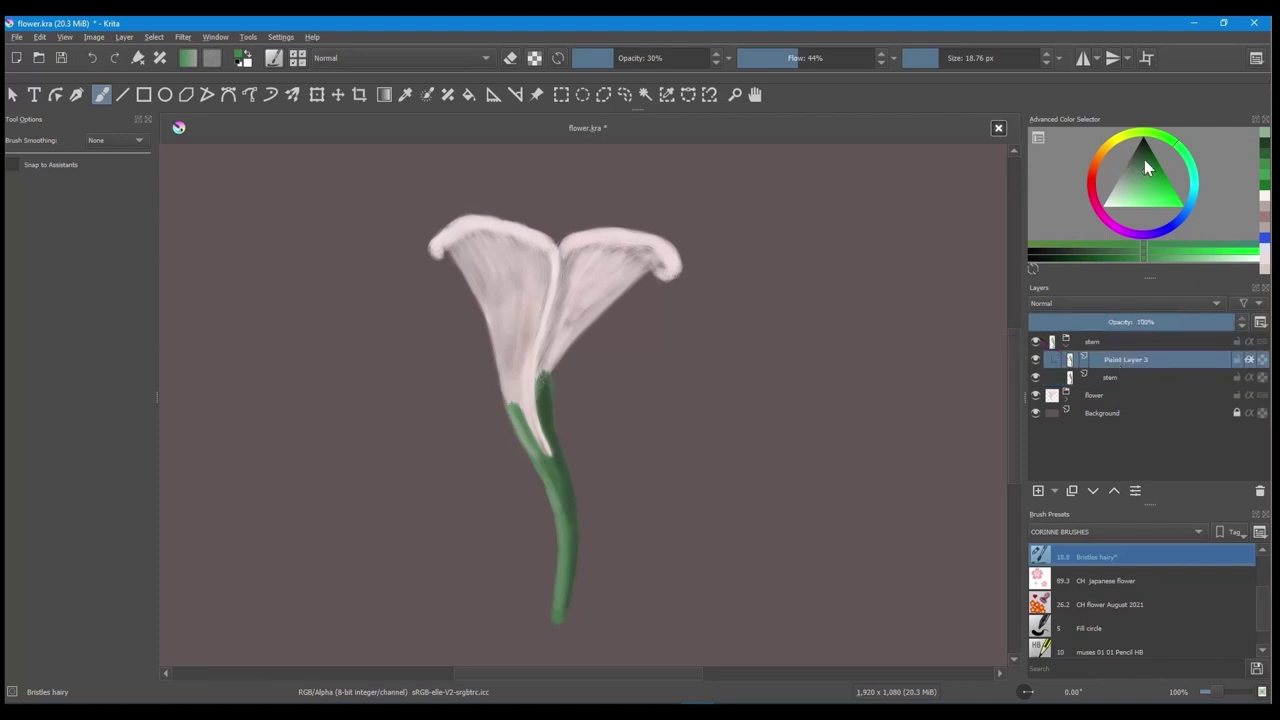
click(1143, 152)
drag(541, 380, 544, 391)
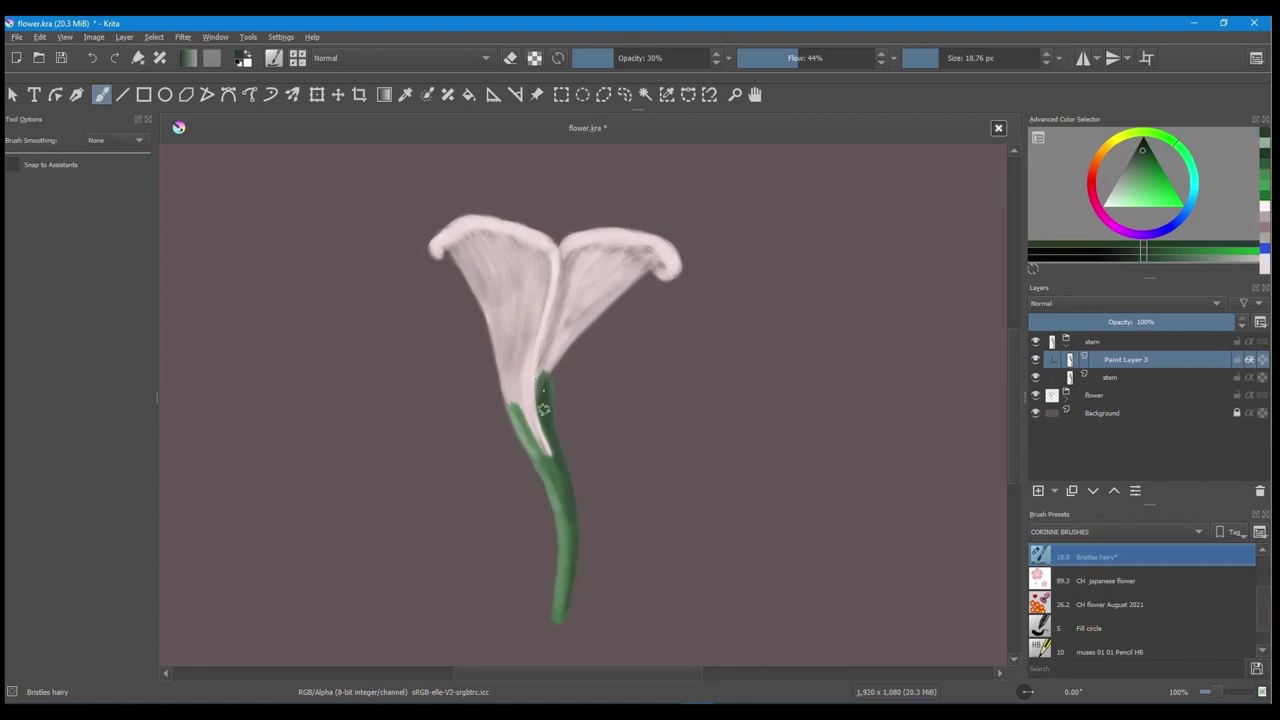
drag(540, 385, 542, 407)
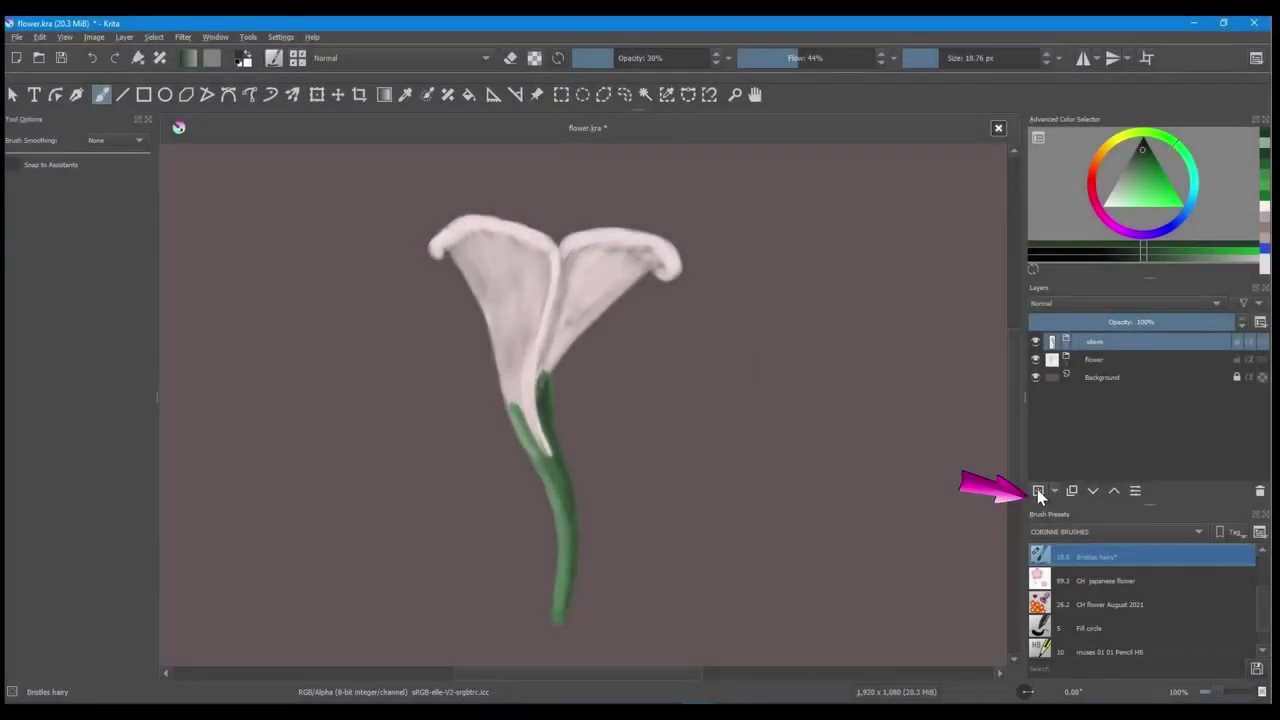
Add Paint Layer 4, sample the pale petal pink, and softly paint it over the stem top at 14% flow.
click(1038, 491)
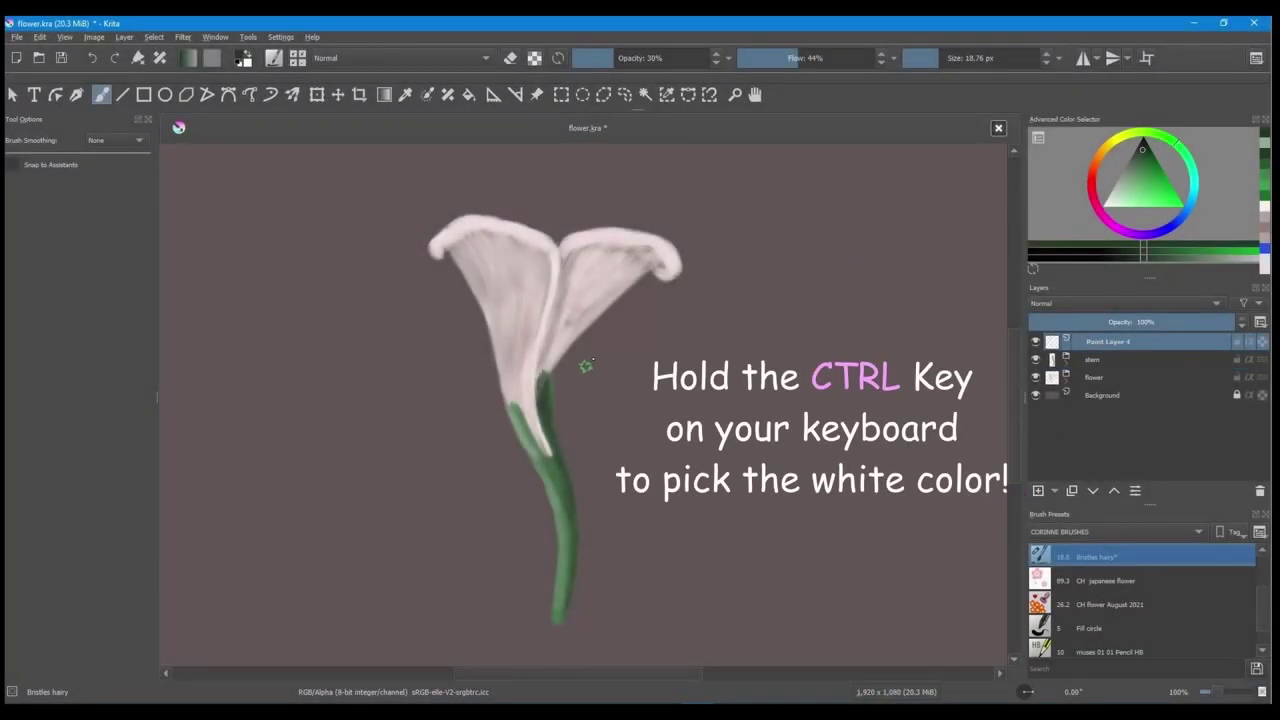
key(ctrl)
ctrl+click(561, 347)
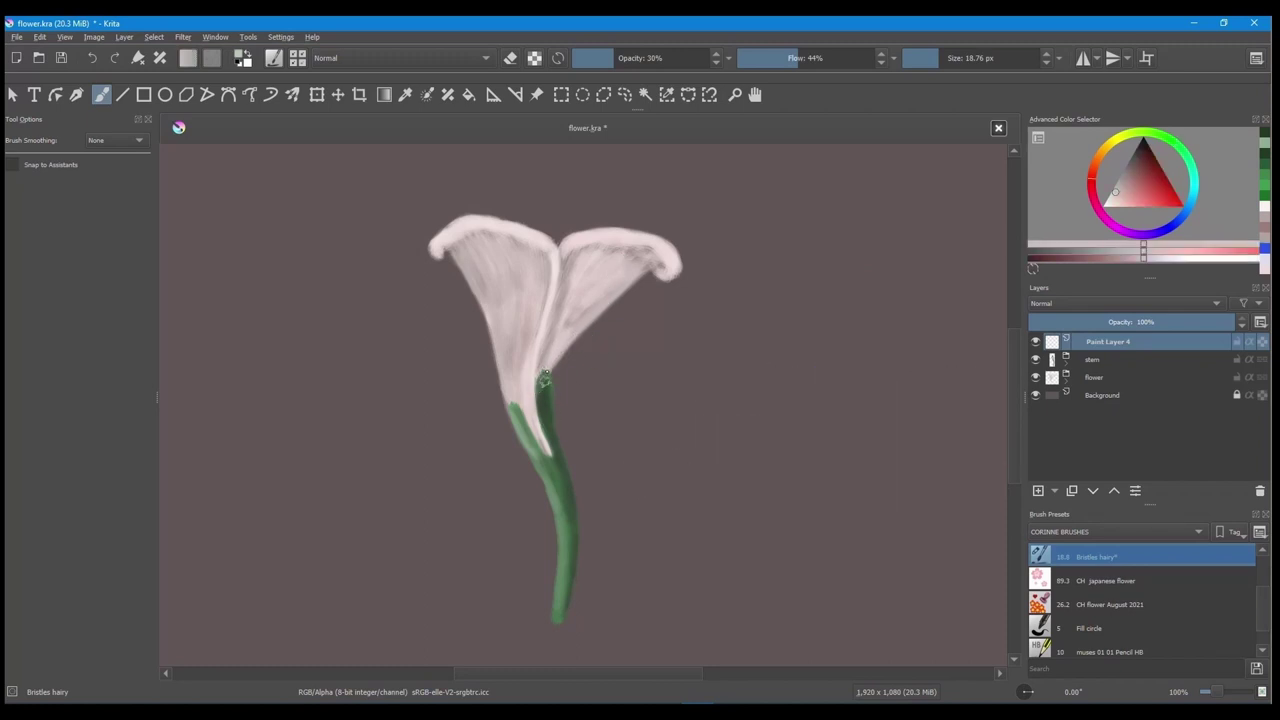
click(762, 57)
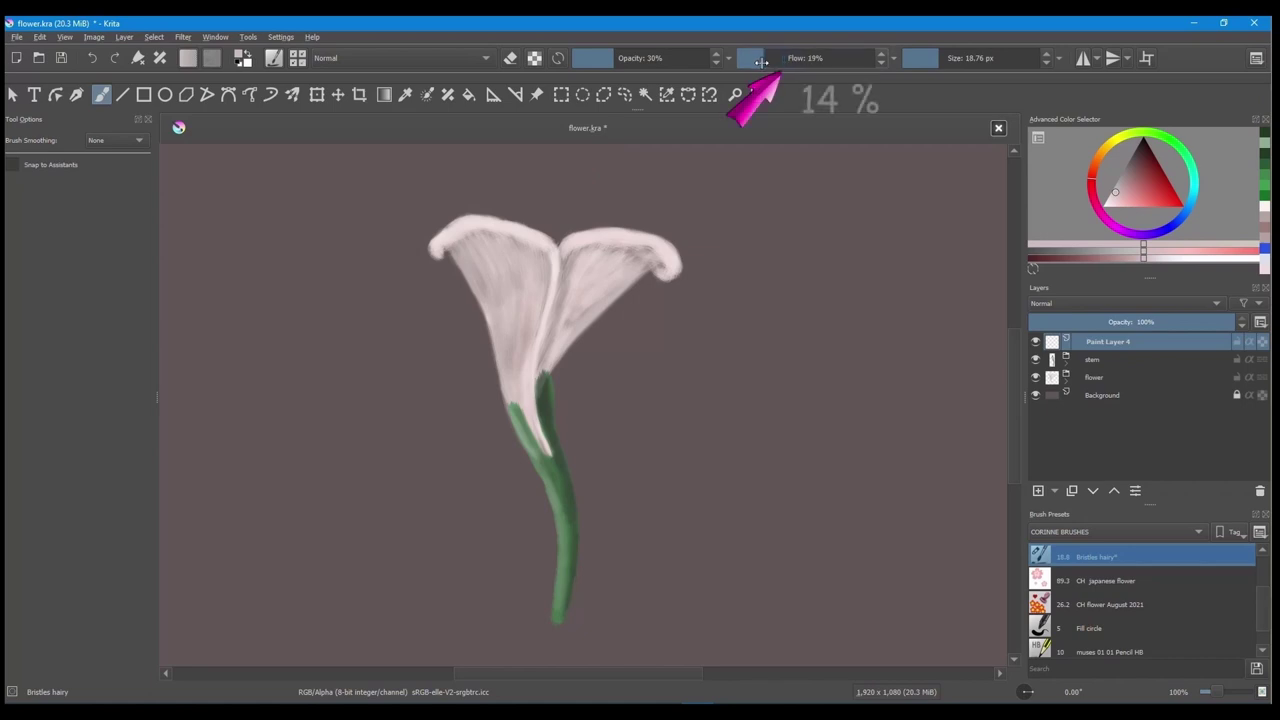
mouse_move(548, 378)
mouse_down()
mouse_move(546, 360)
mouse_move(547, 443)
mouse_move(551, 354)
mouse_move(547, 446)
mouse_move(524, 421)
mouse_up()
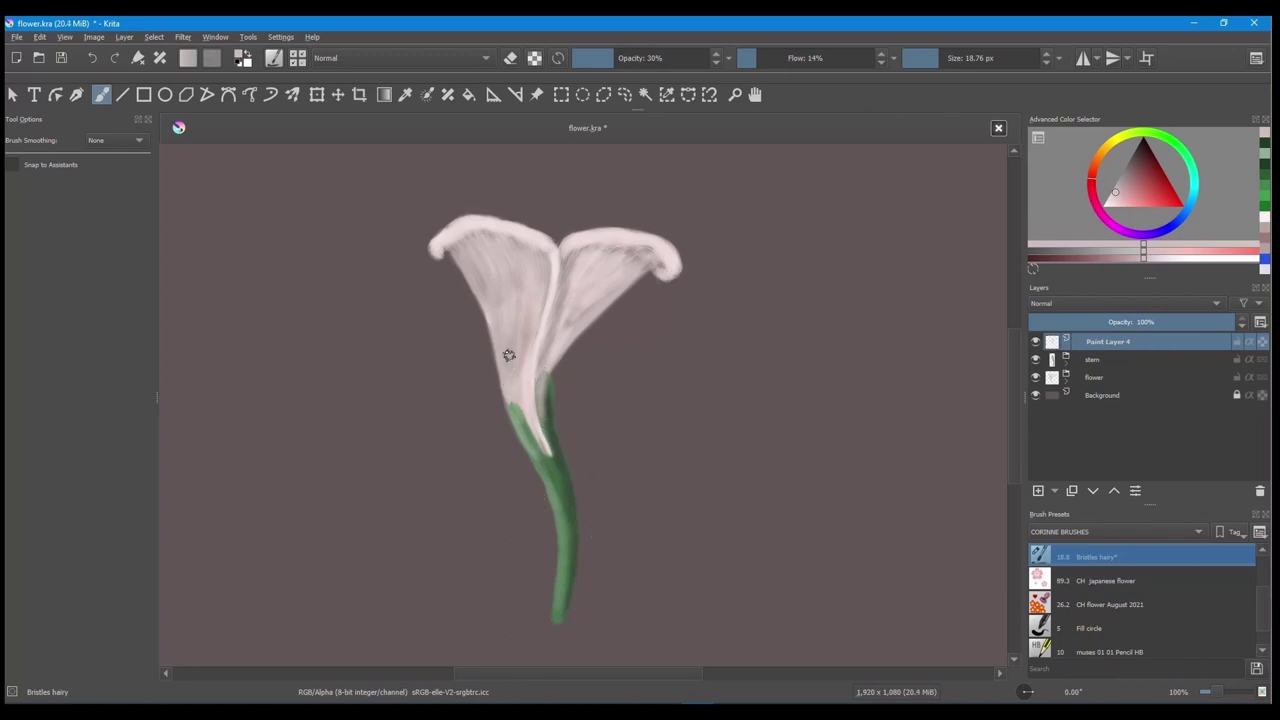
mouse_move(507, 360)
mouse_down()
mouse_move(525, 425)
mouse_move(509, 366)
mouse_up()
drag(533, 437, 510, 366)
mouse_move(528, 431)
mouse_down()
mouse_move(547, 351)
mouse_move(538, 390)
mouse_up()
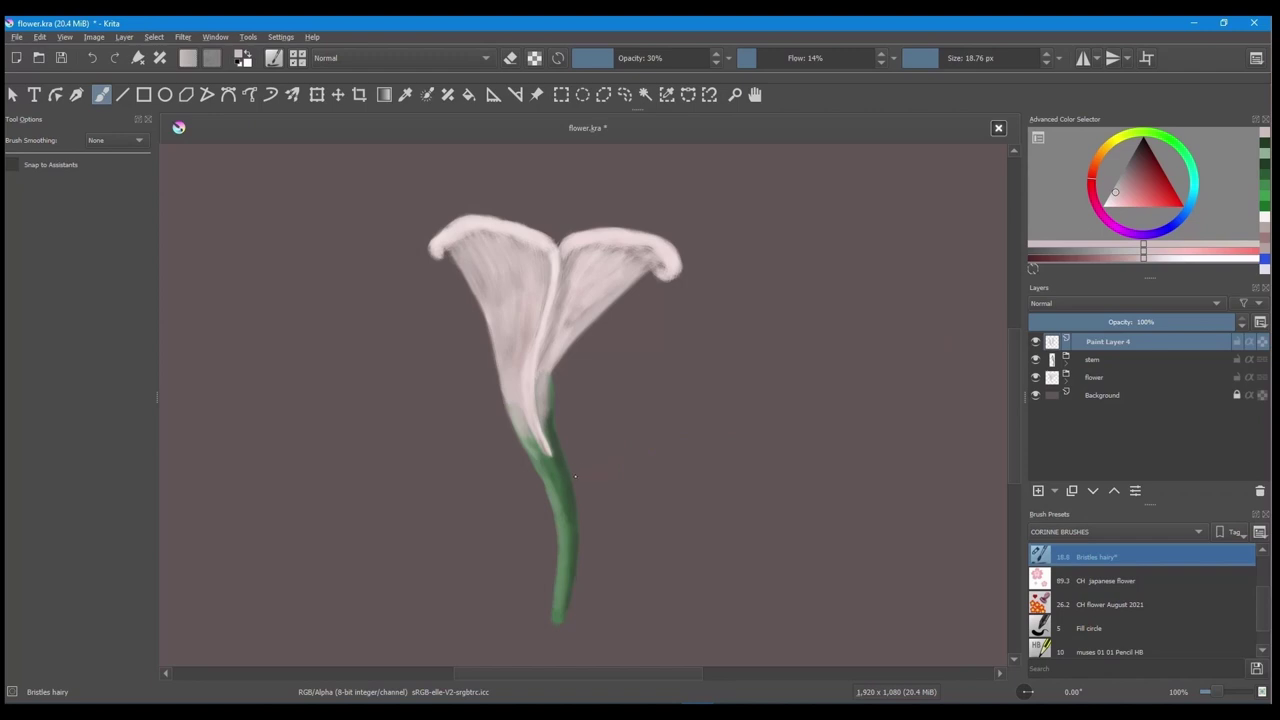
Sample the stem green and blend it along the upper stem's left edge.
ctrl+click(567, 475)
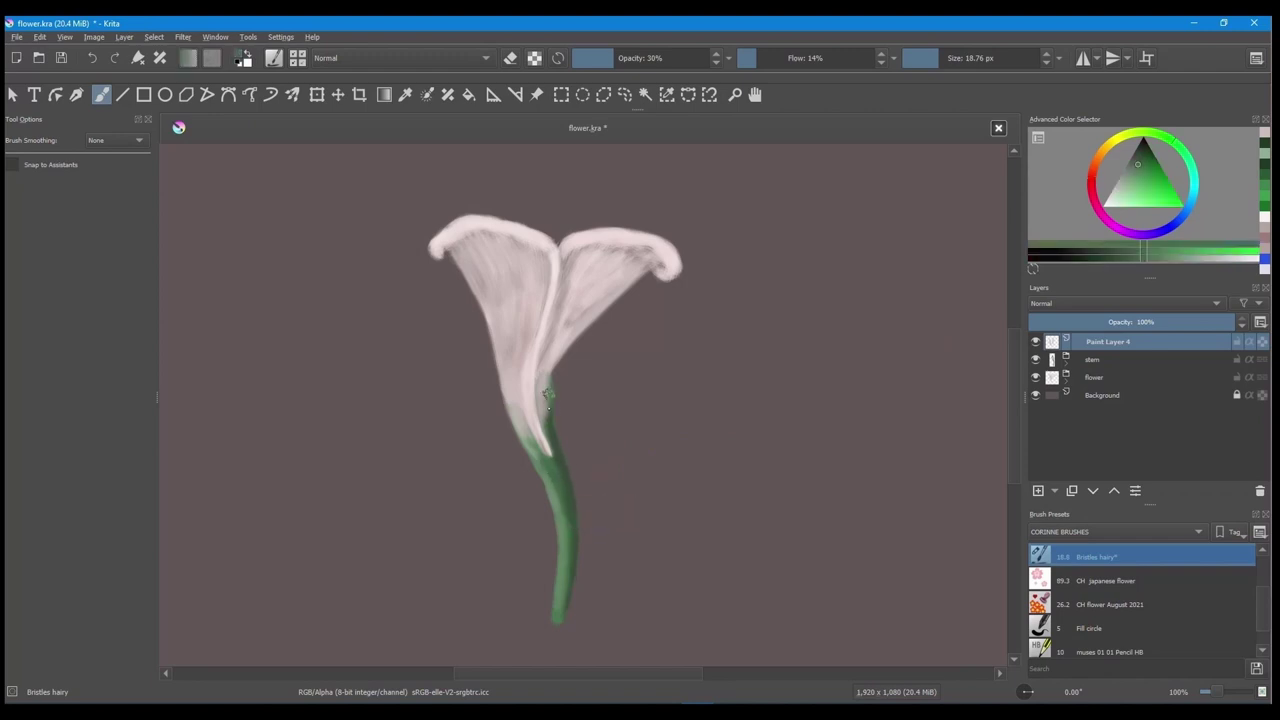
drag(552, 432, 546, 405)
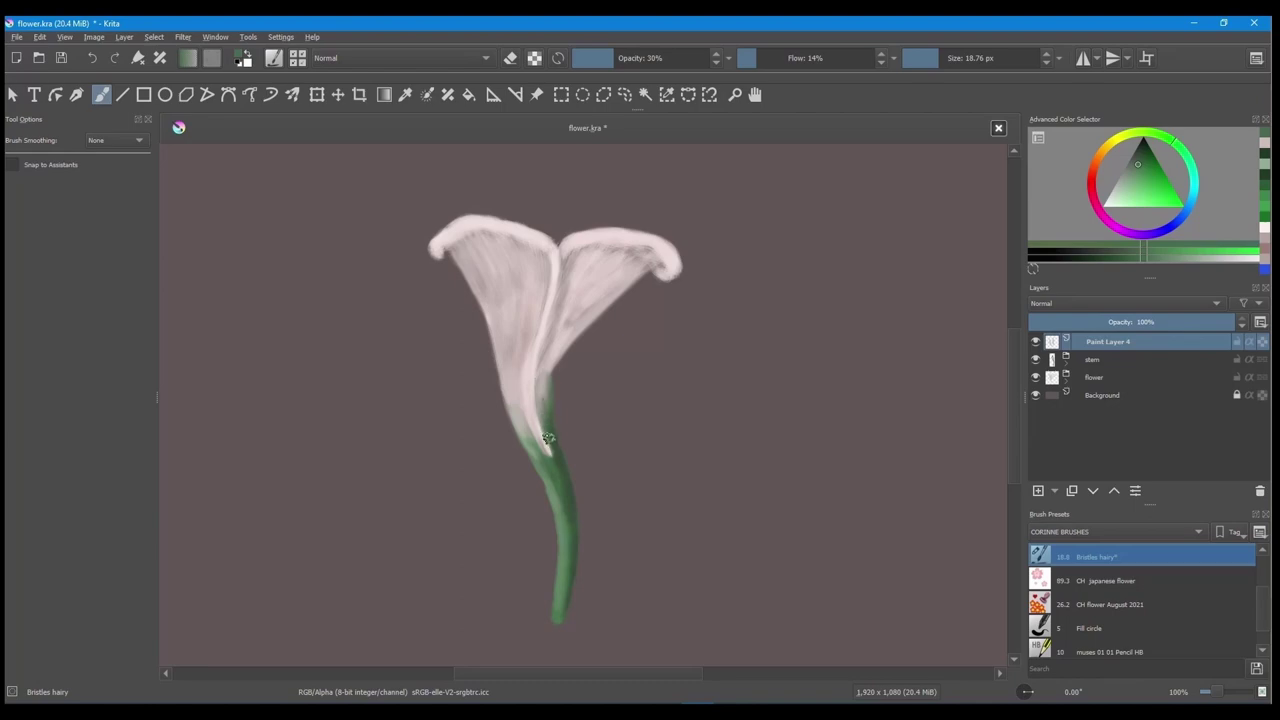
drag(548, 438, 537, 405)
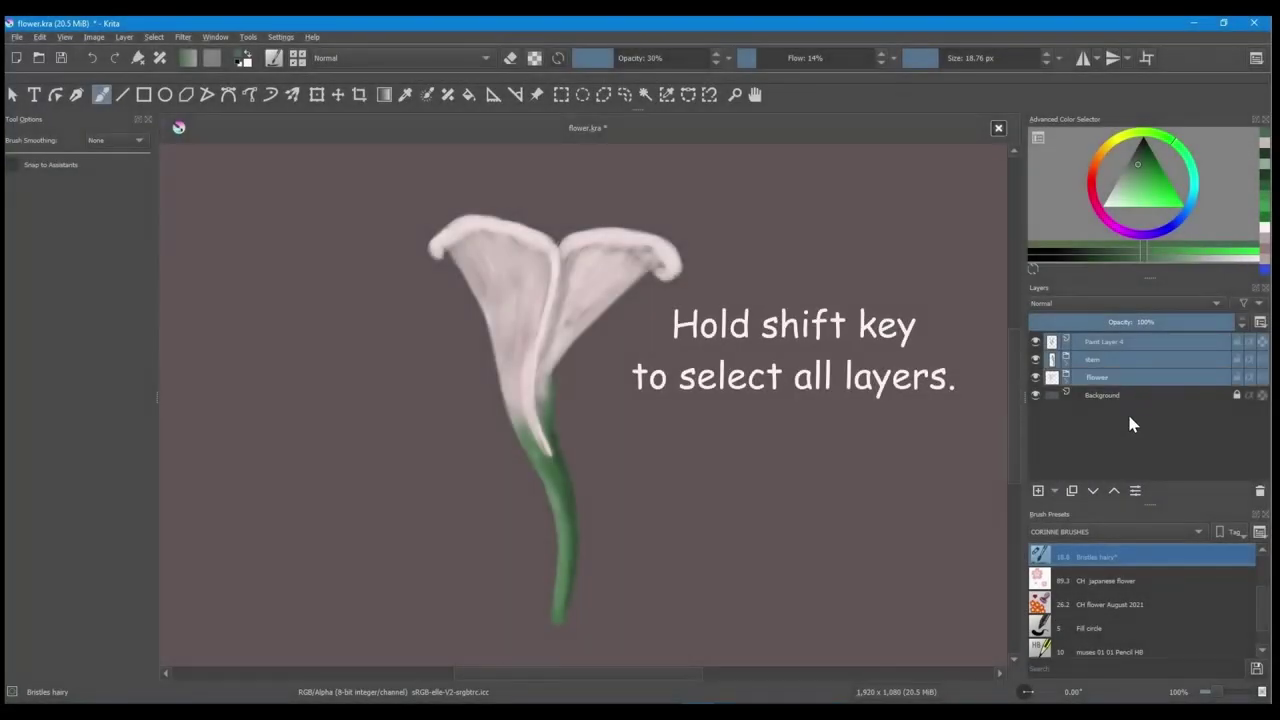
Group Paint Layer 4, stem and flower, and name the new group 'total flower'.
key(ctrl+g)
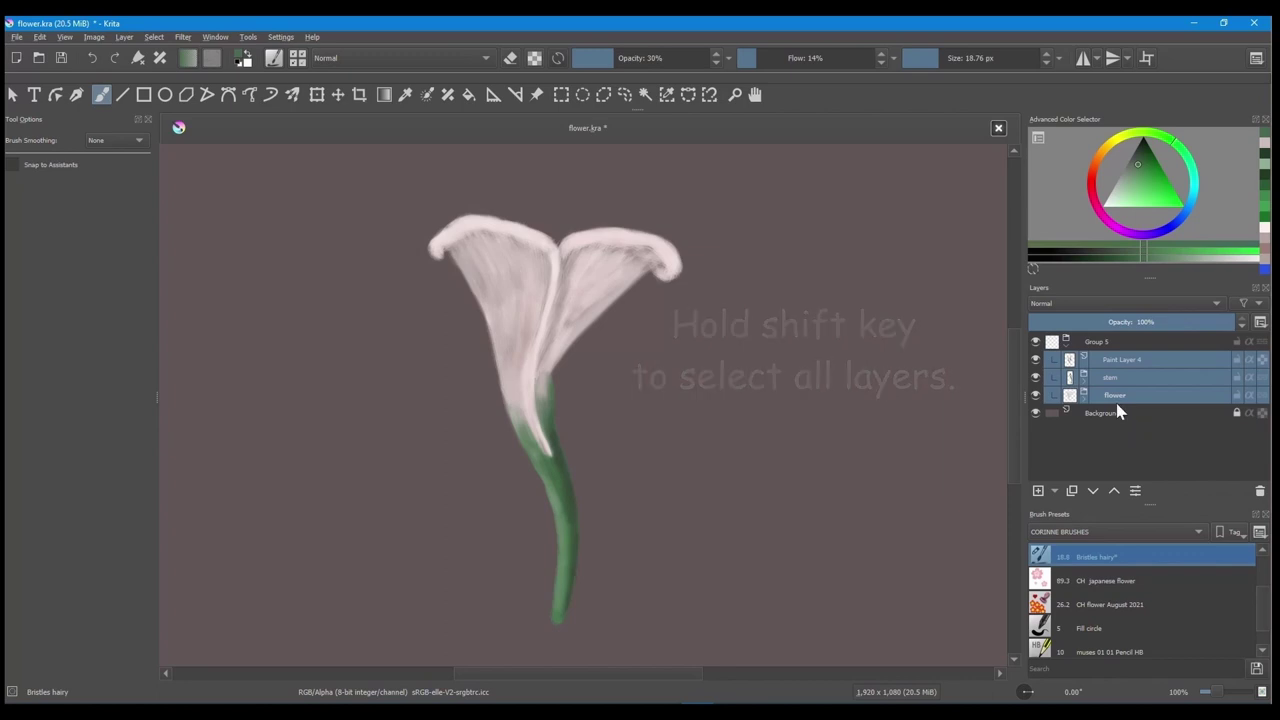
click(1066, 343)
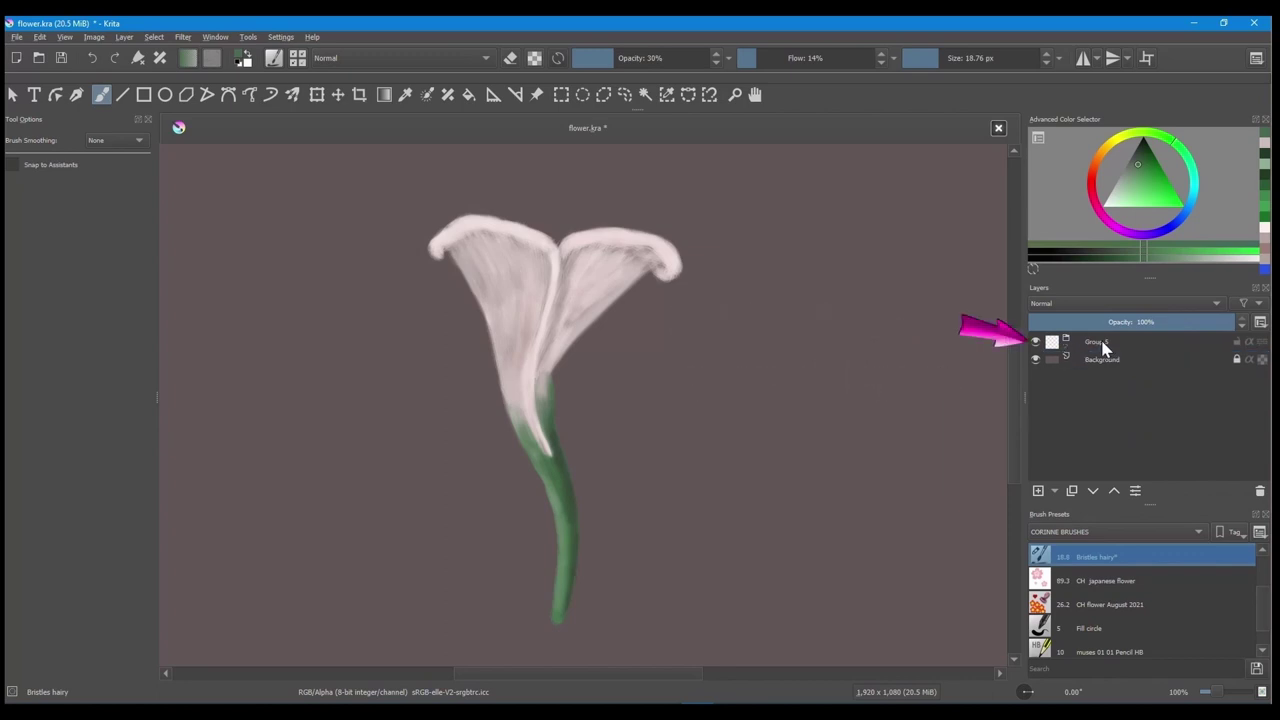
click(1104, 347)
double_click(1110, 345)
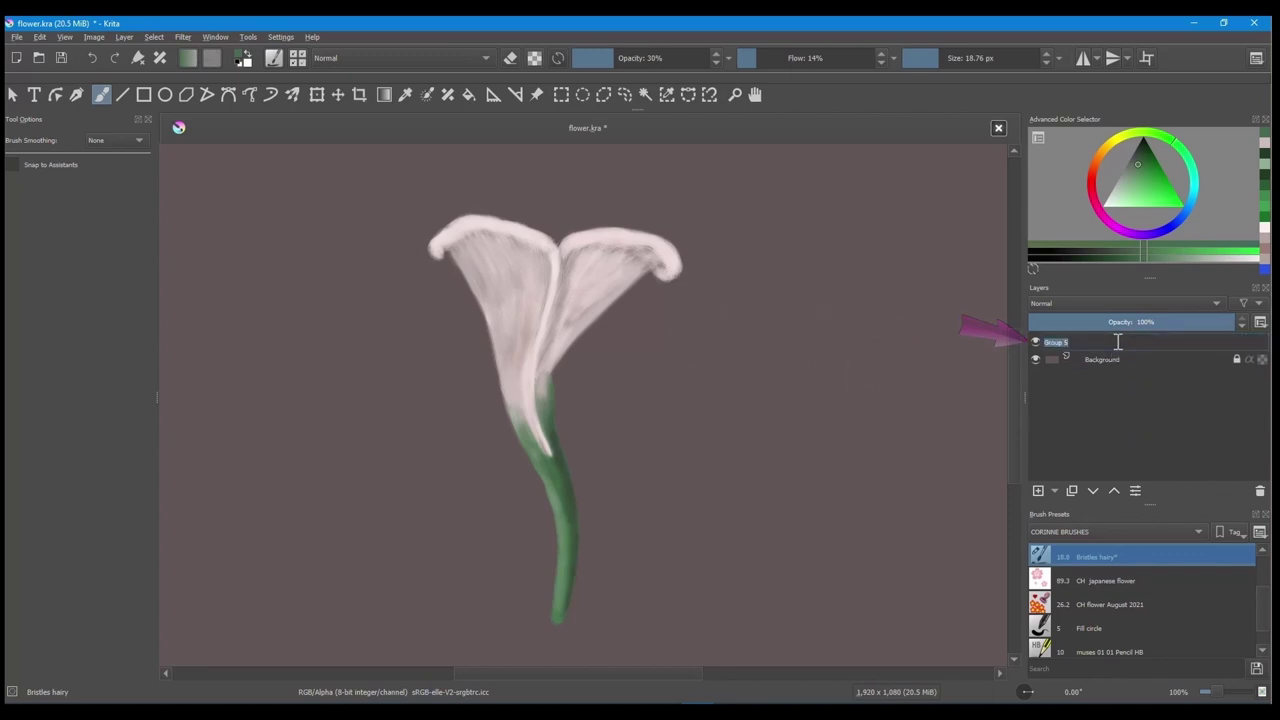
text(tot)
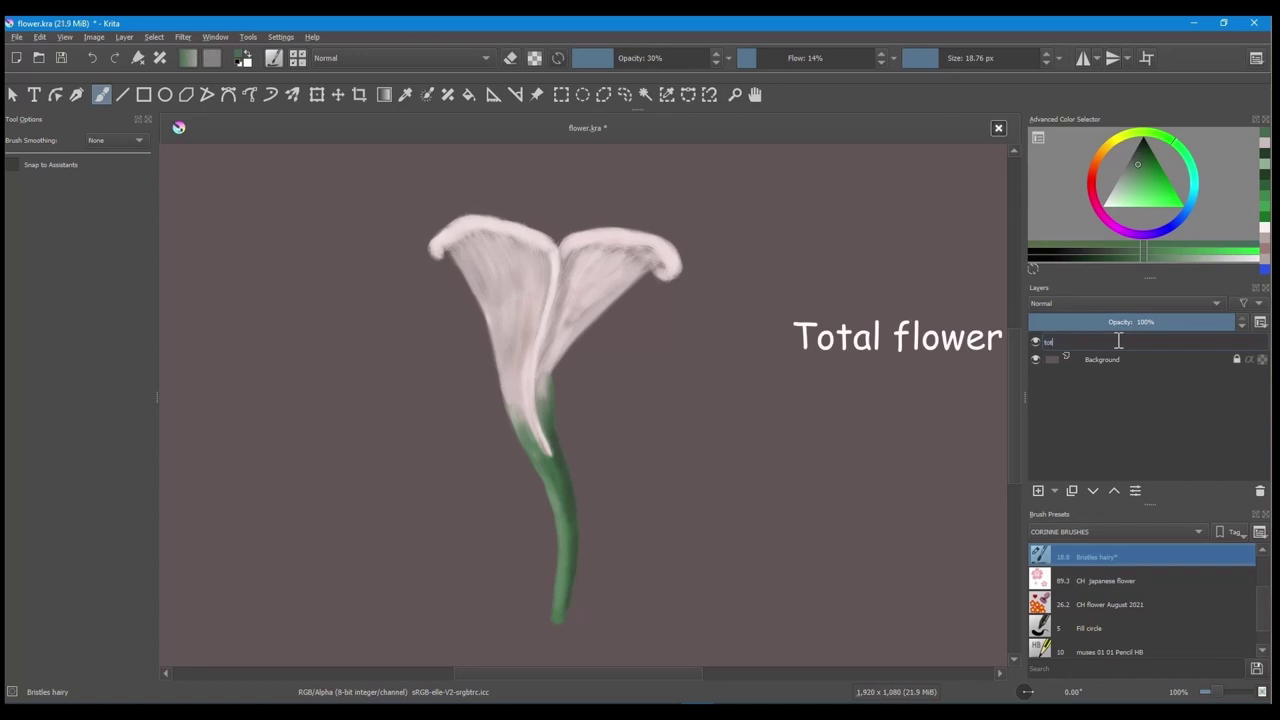
text(al flo)
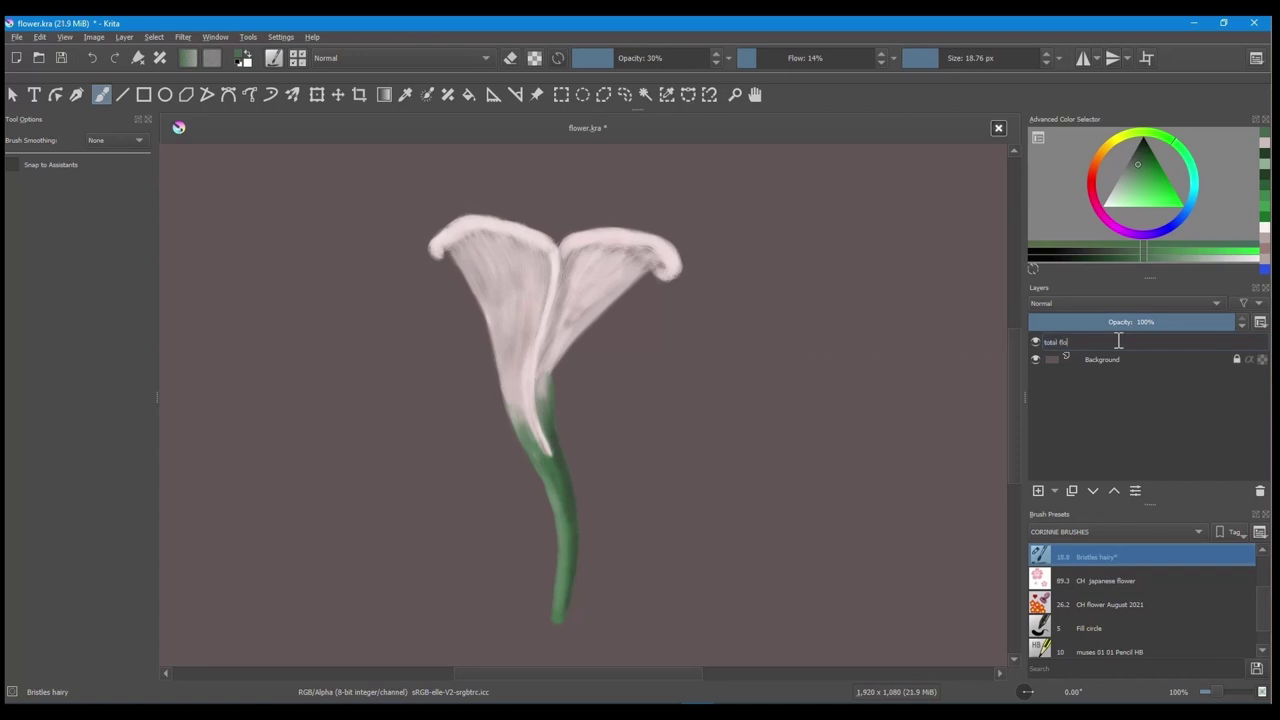
text(wer)
key(Return)
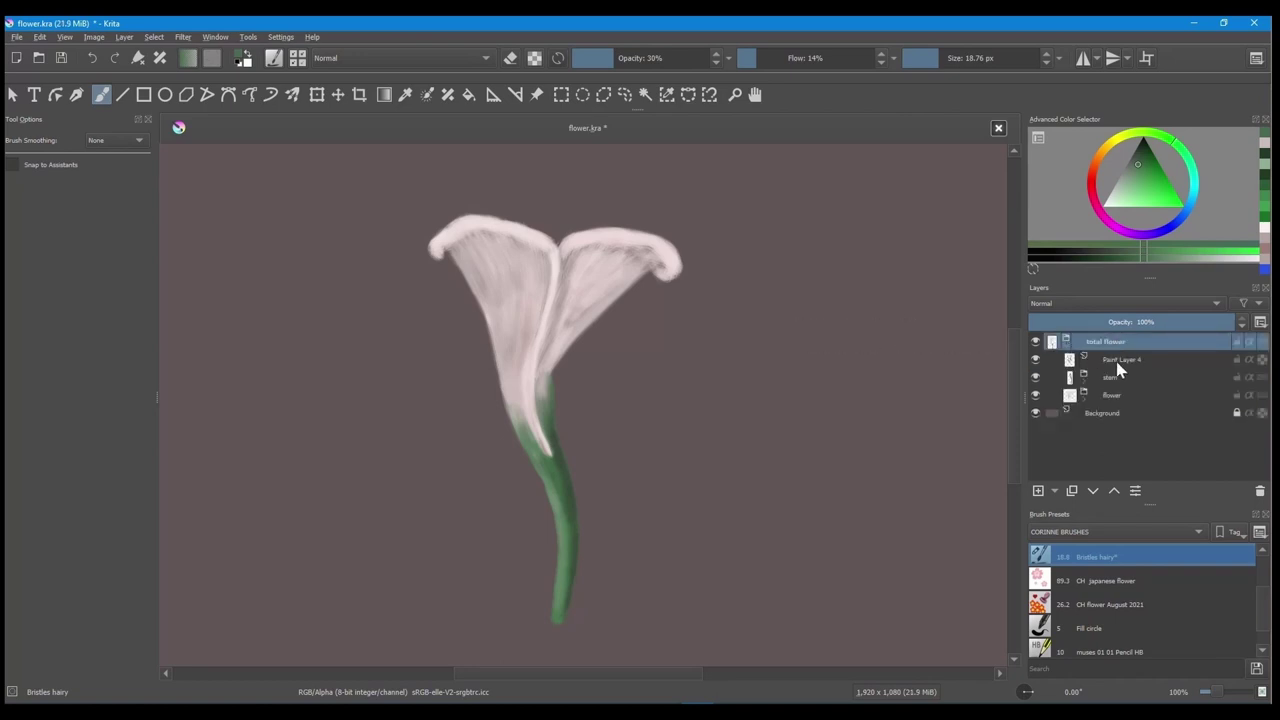
click(1119, 366)
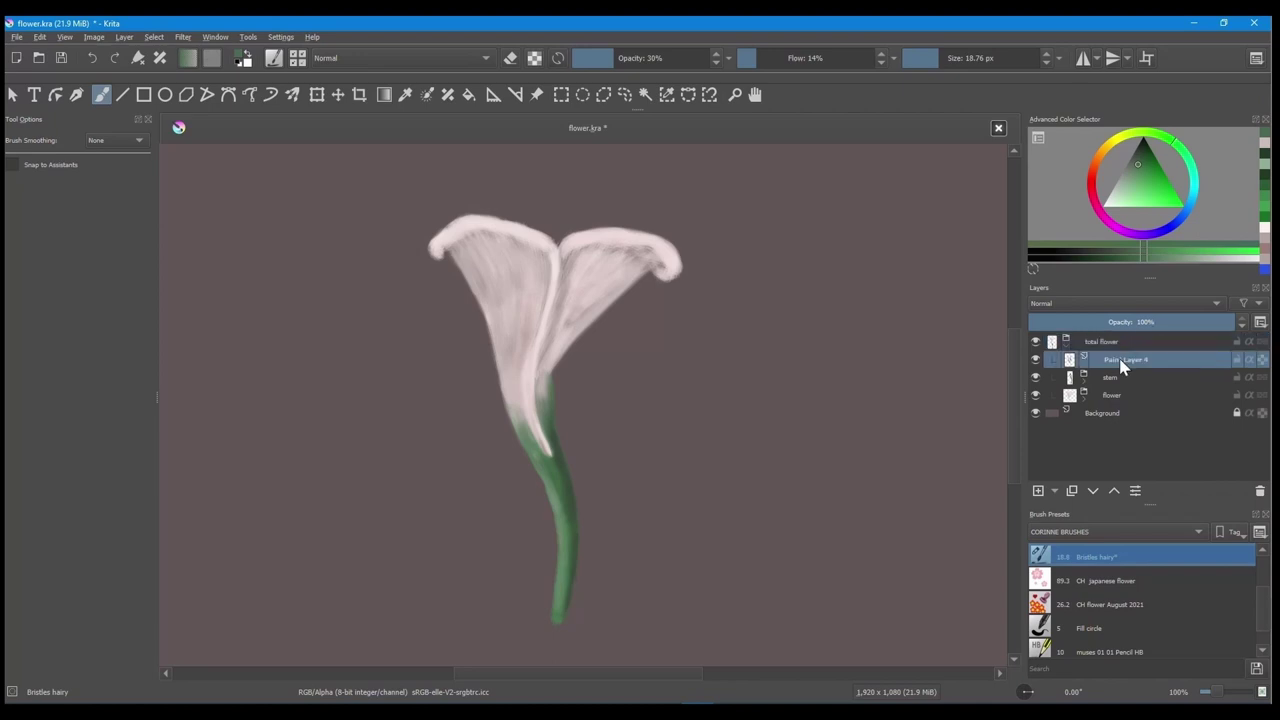
Add two new layers and name them highlights and shadows.
click(1039, 493)
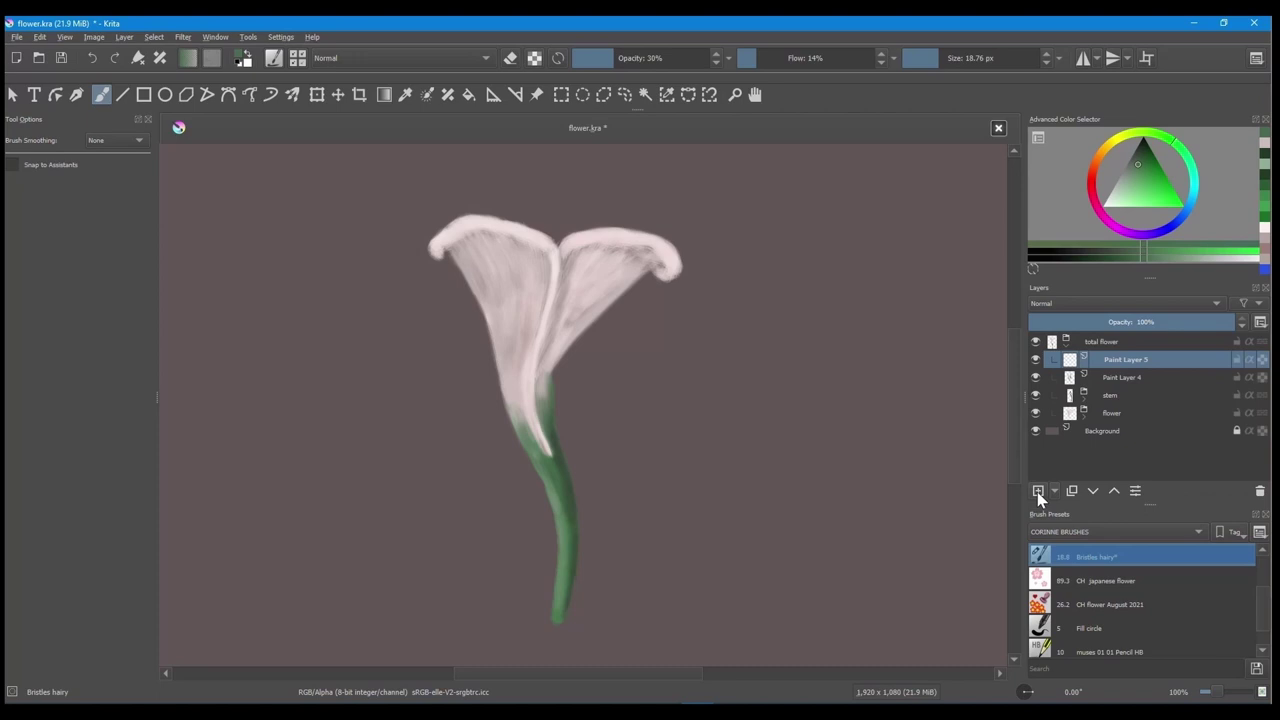
click(1039, 493)
double_click(1131, 378)
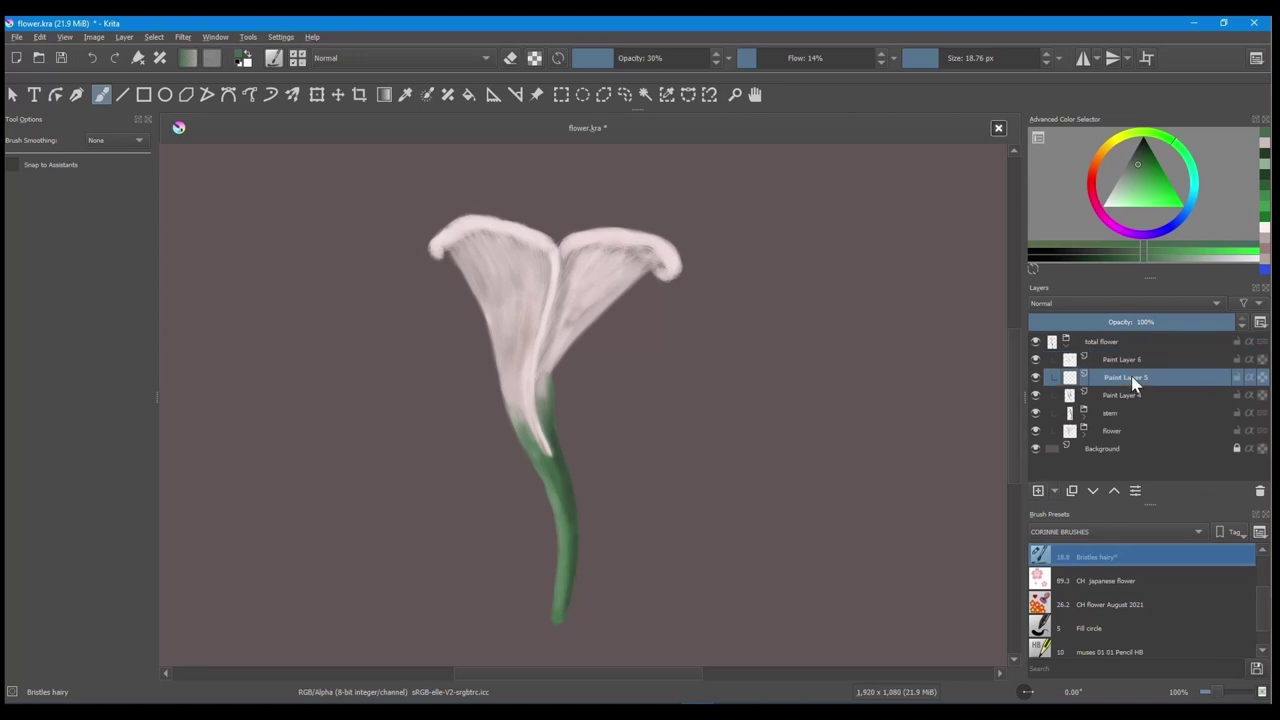
text(hi)
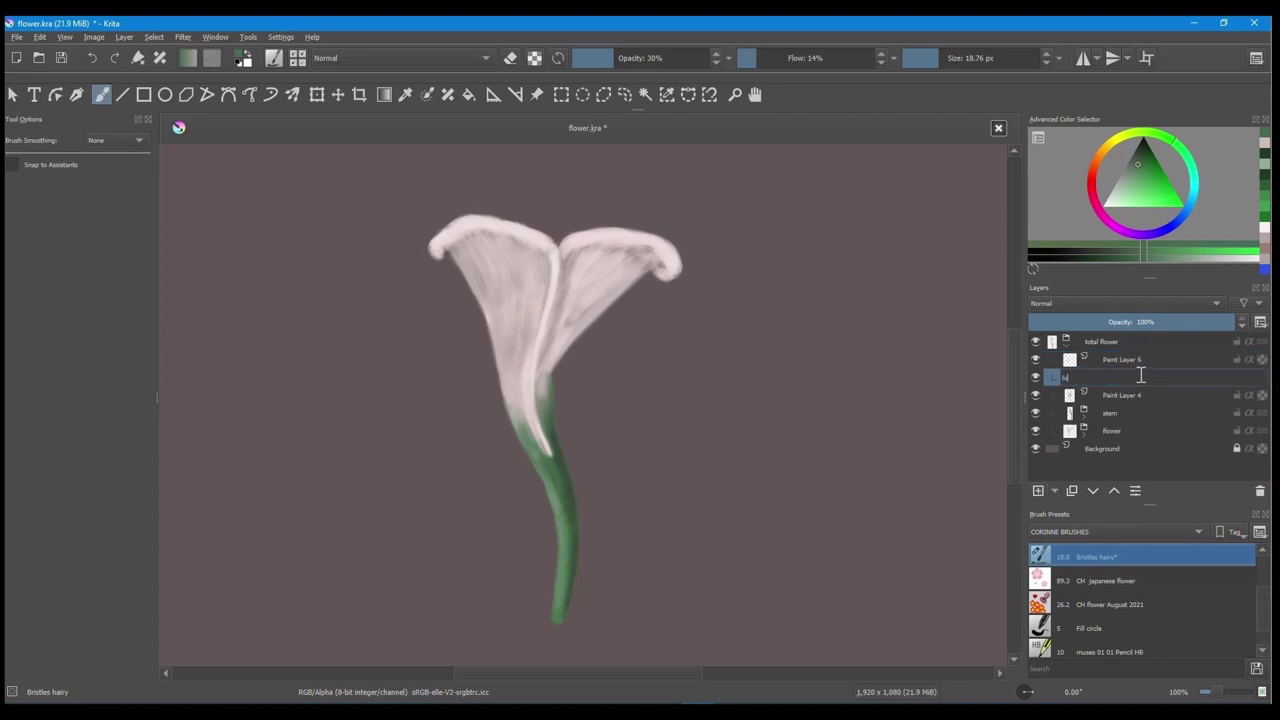
text(ghlight)
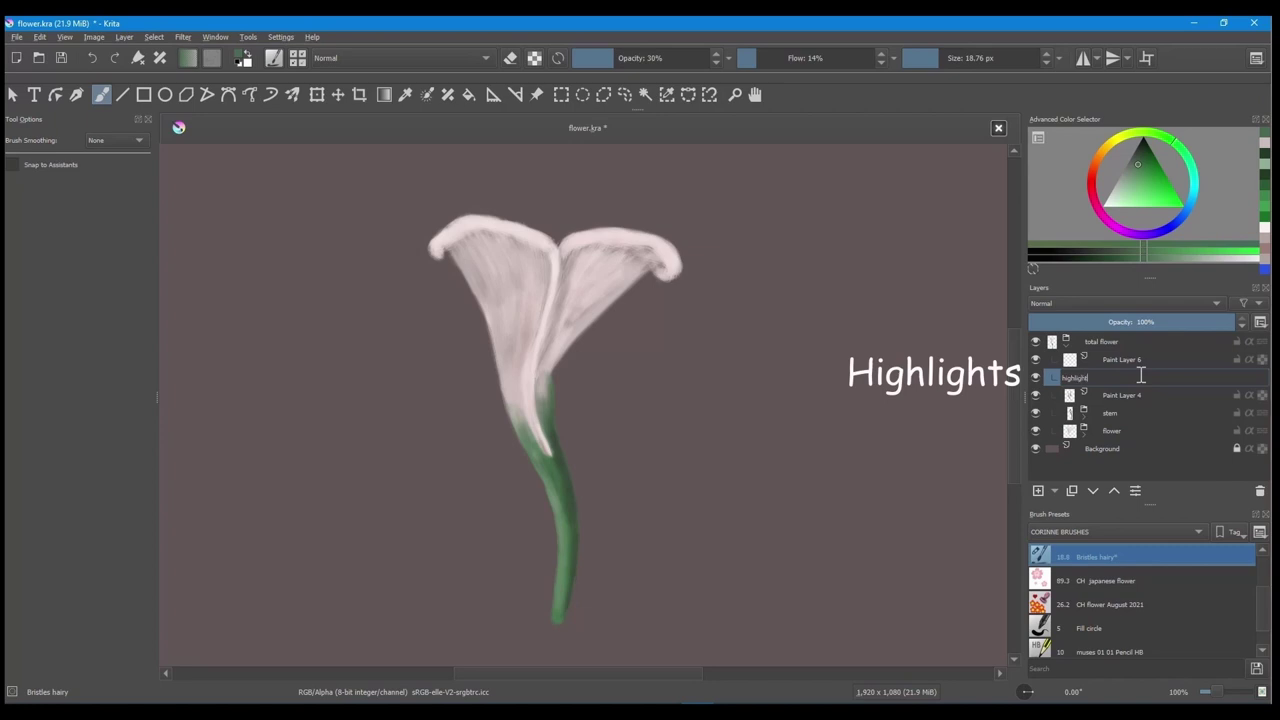
text(s)
key(Return)
click(1143, 360)
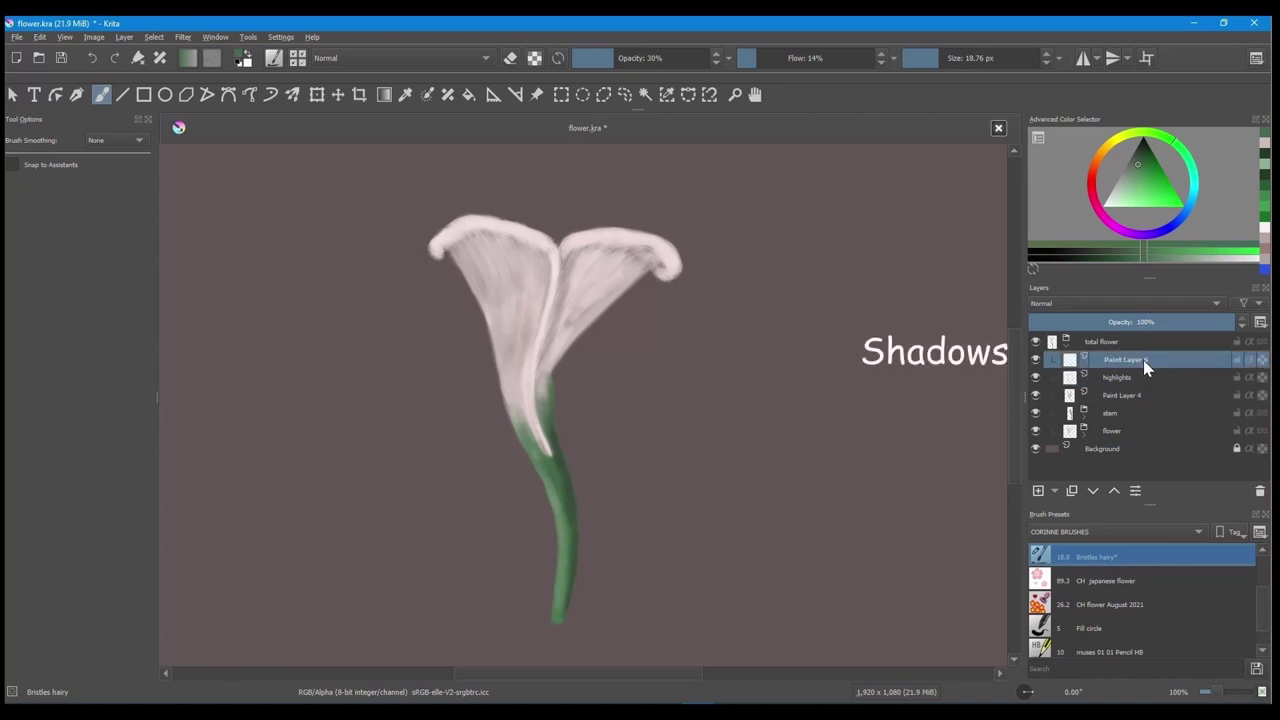
double_click(1143, 360)
text(shad)
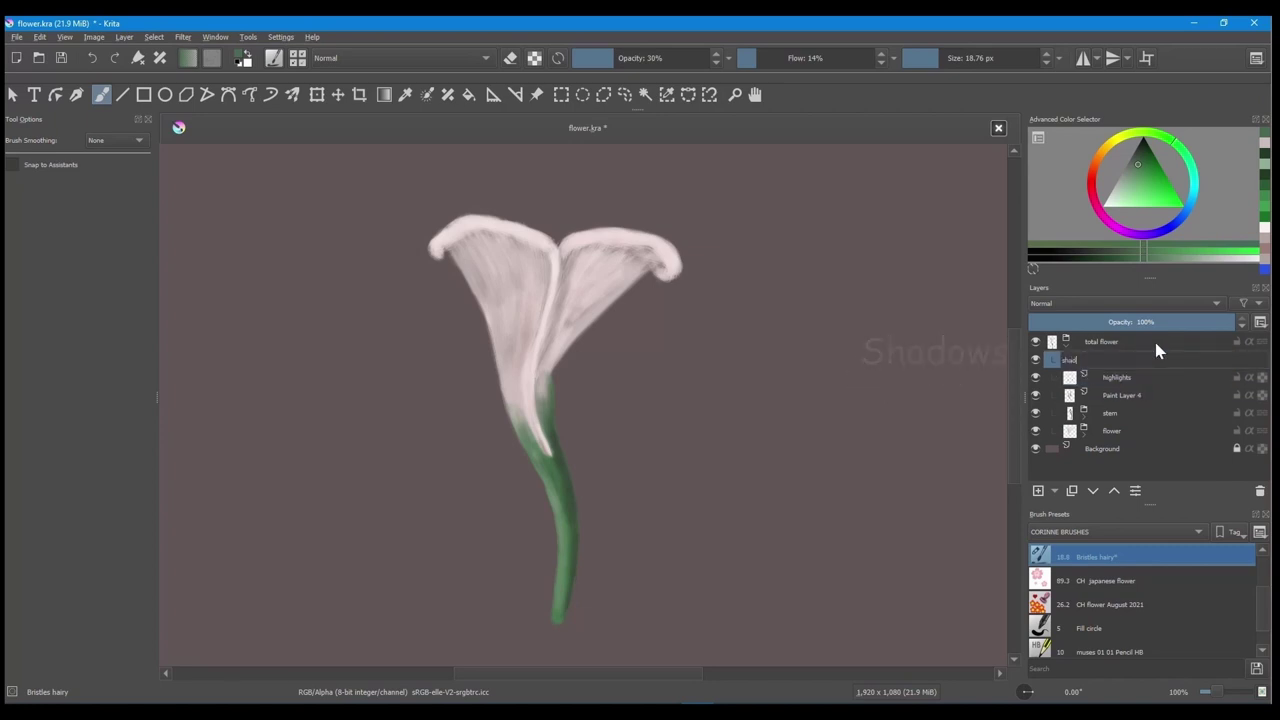
text(ows)
key(Return)
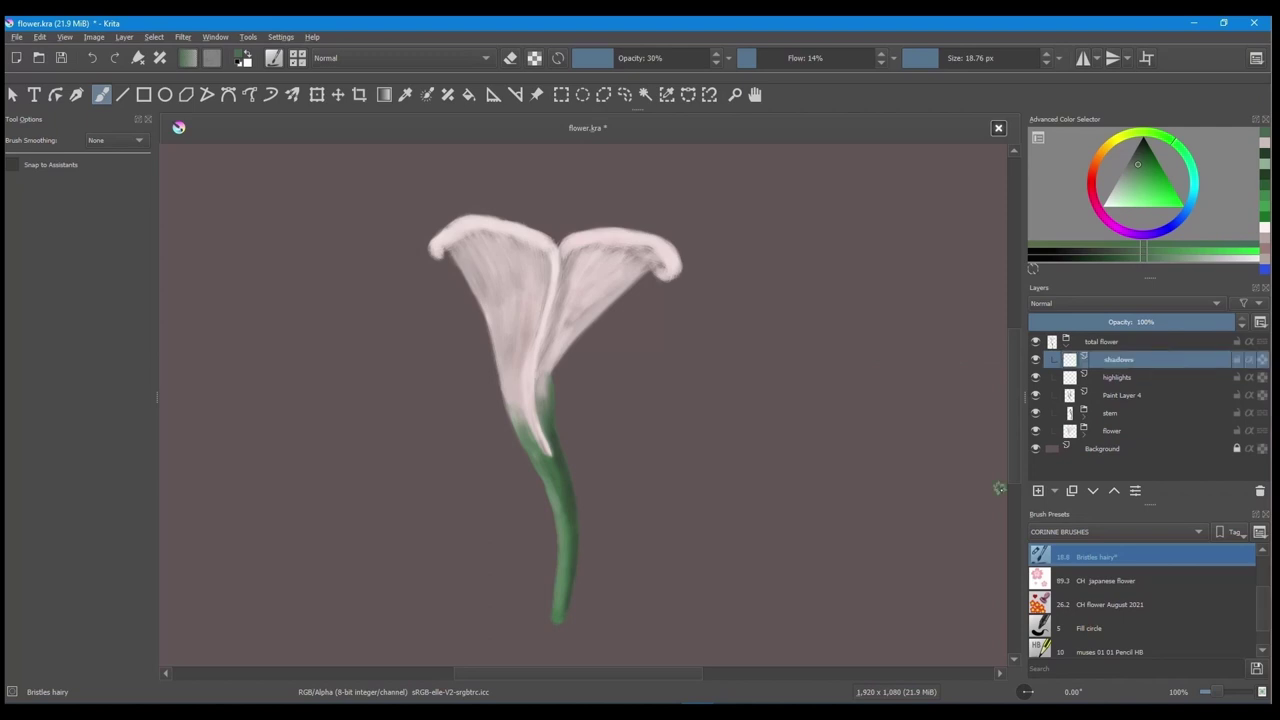
Add a third layer named shine and turn on its inherit alpha.
click(1039, 492)
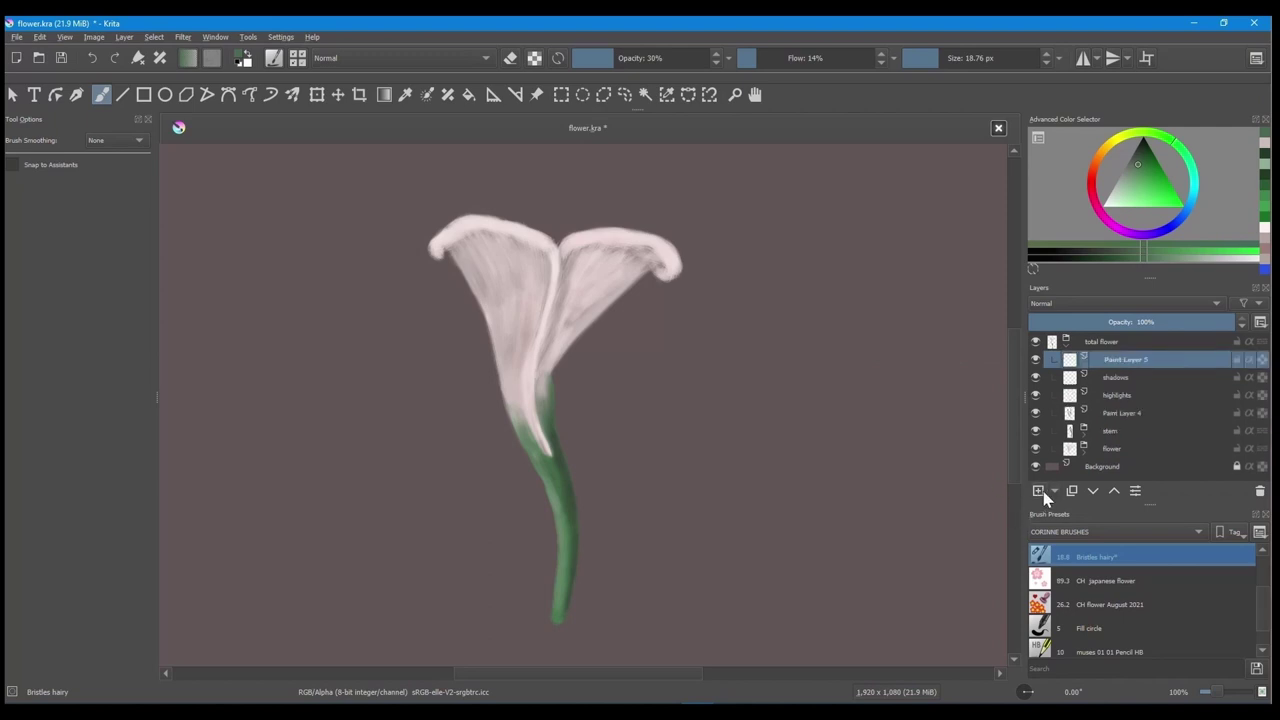
double_click(1118, 359)
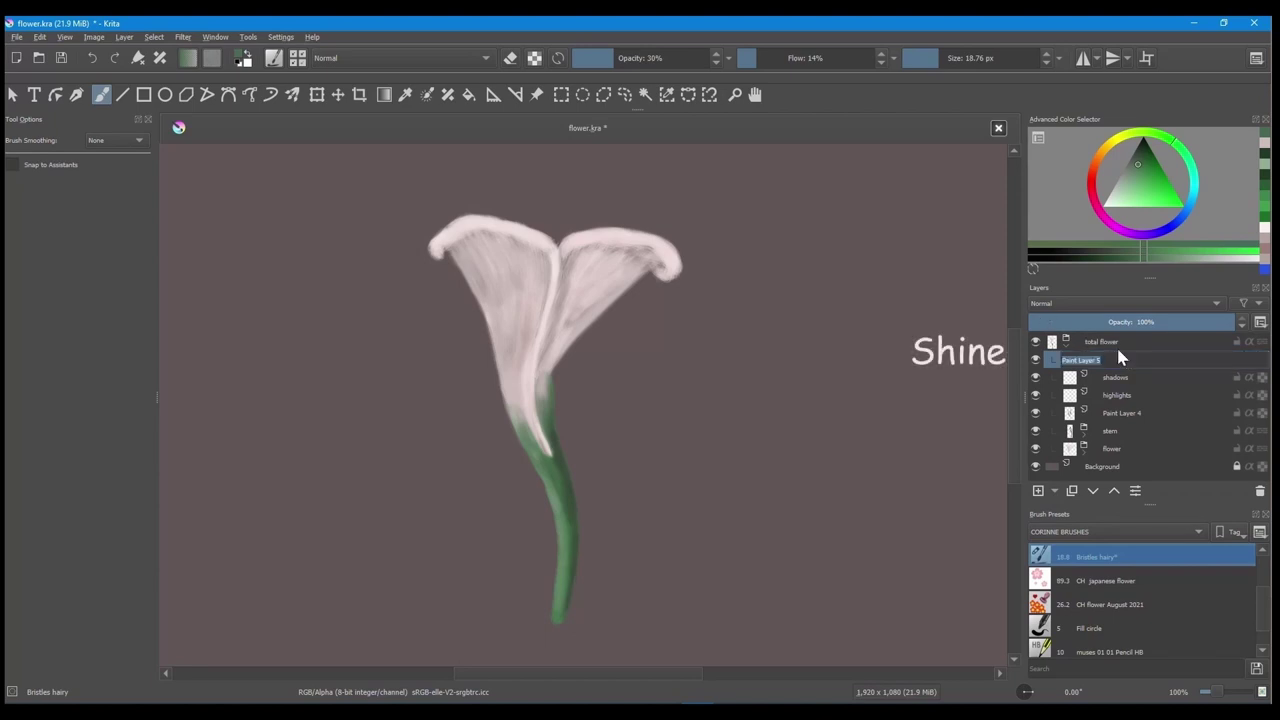
text(sh)
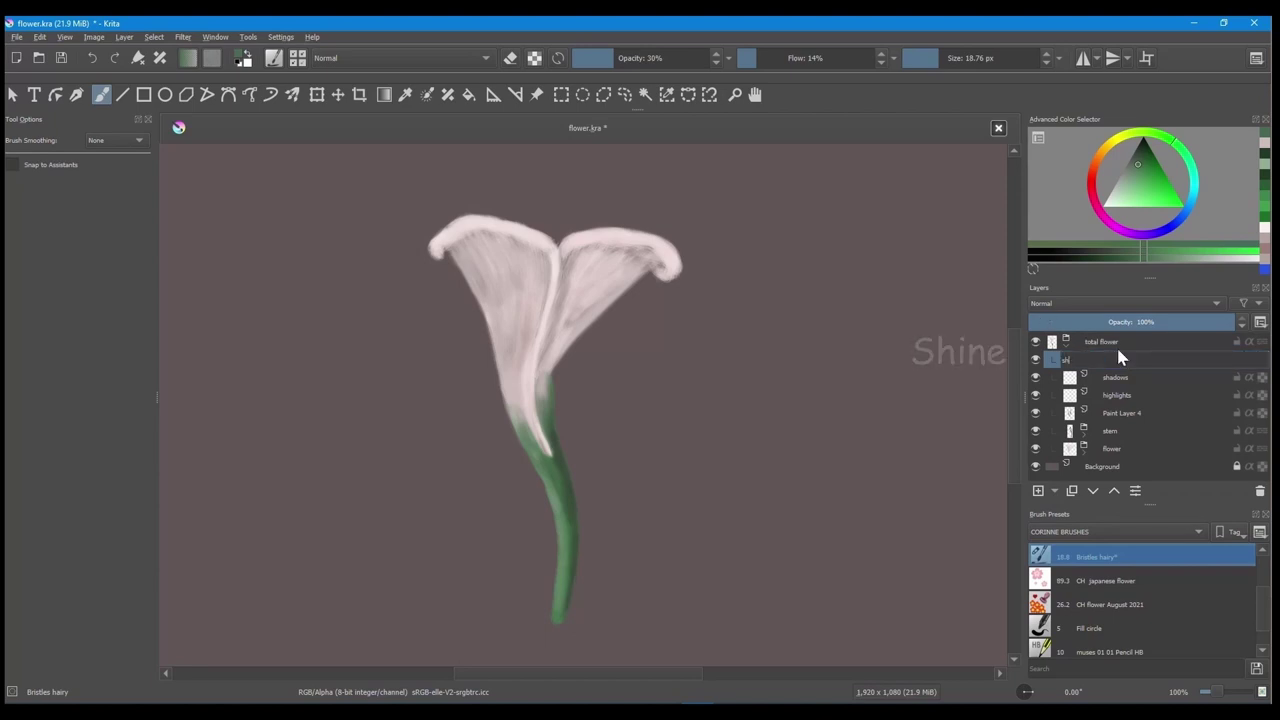
text(ine)
key(Return)
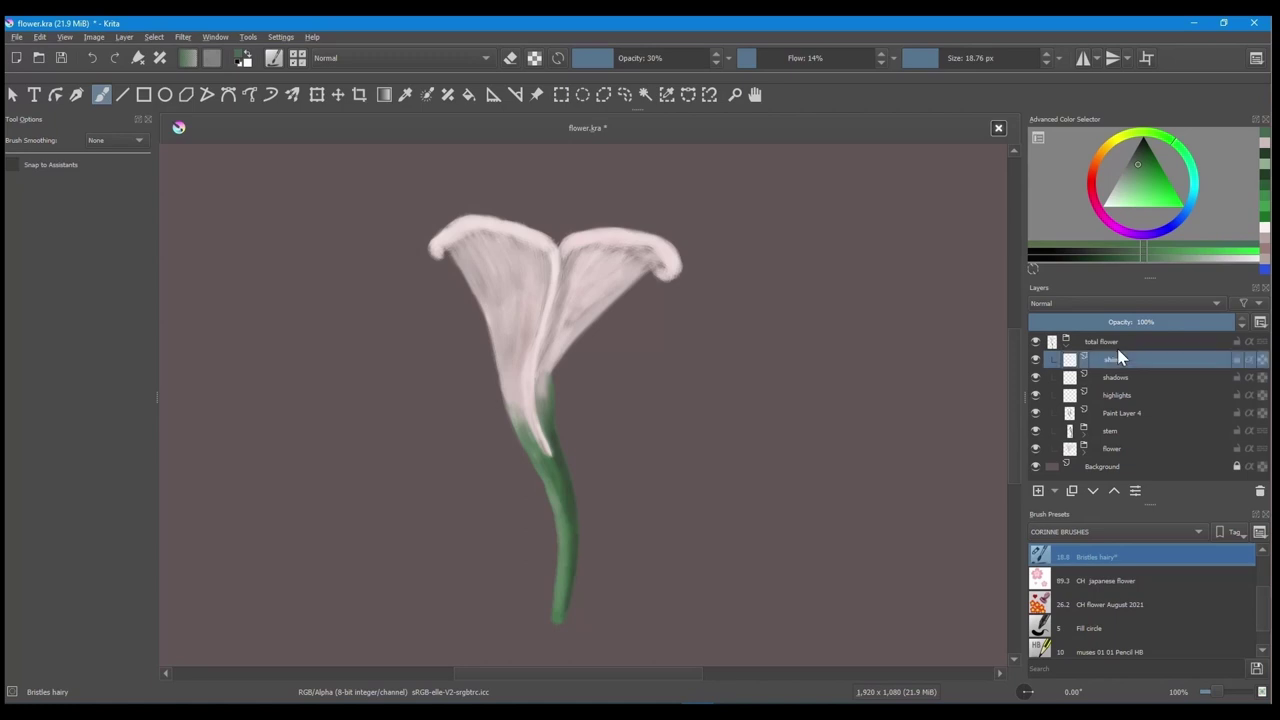
click(1249, 359)
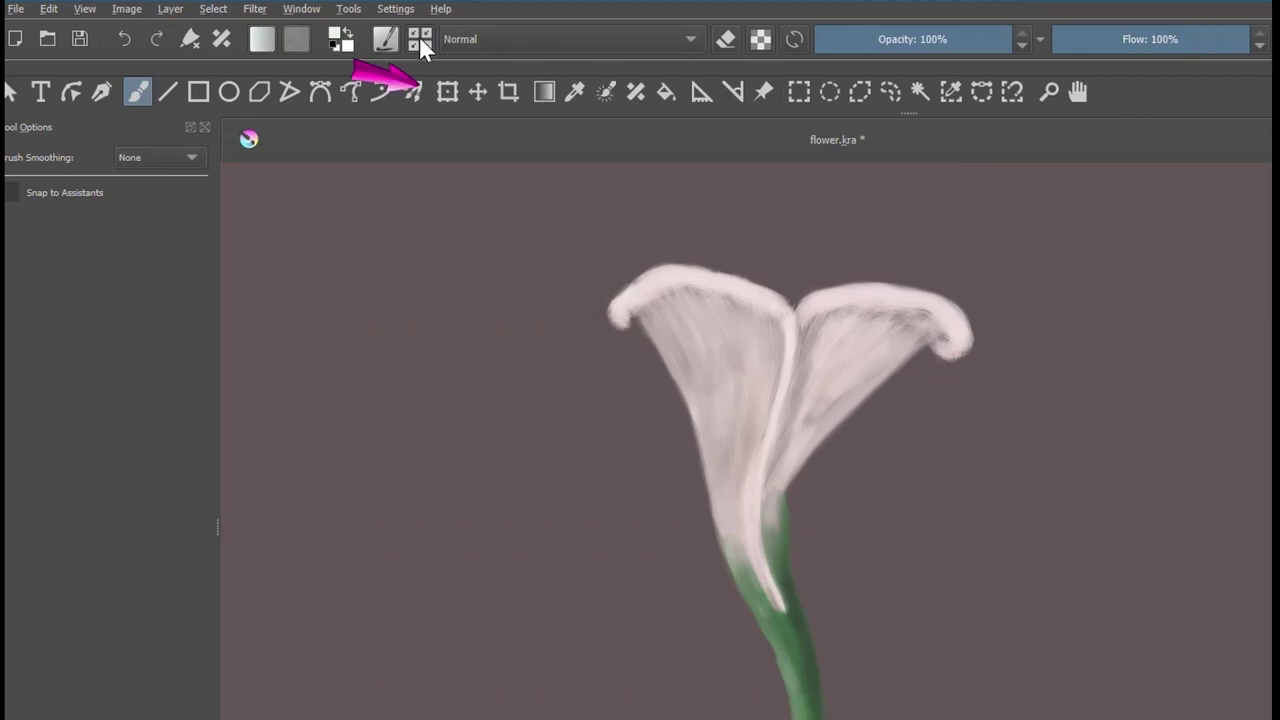
Search all brush presets for 'linear' and select the Airbrush linear preset.
click(420, 41)
click(455, 86)
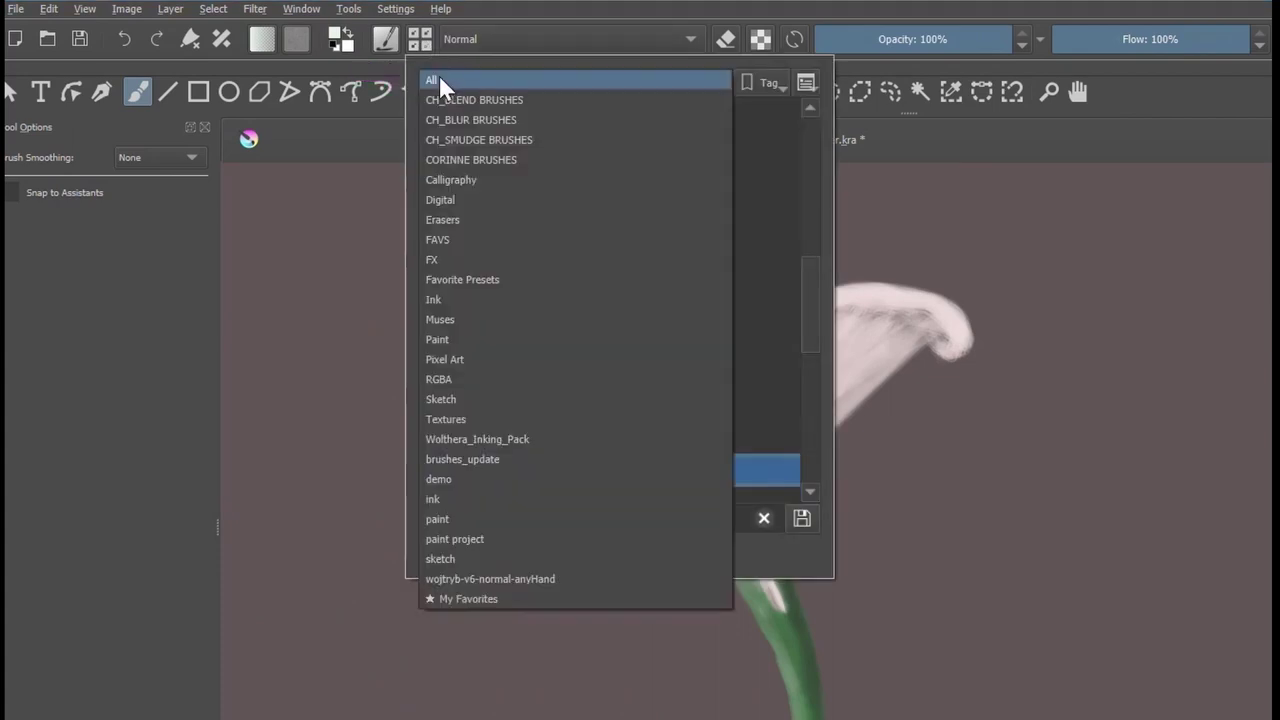
click(440, 84)
drag(474, 519, 421, 528)
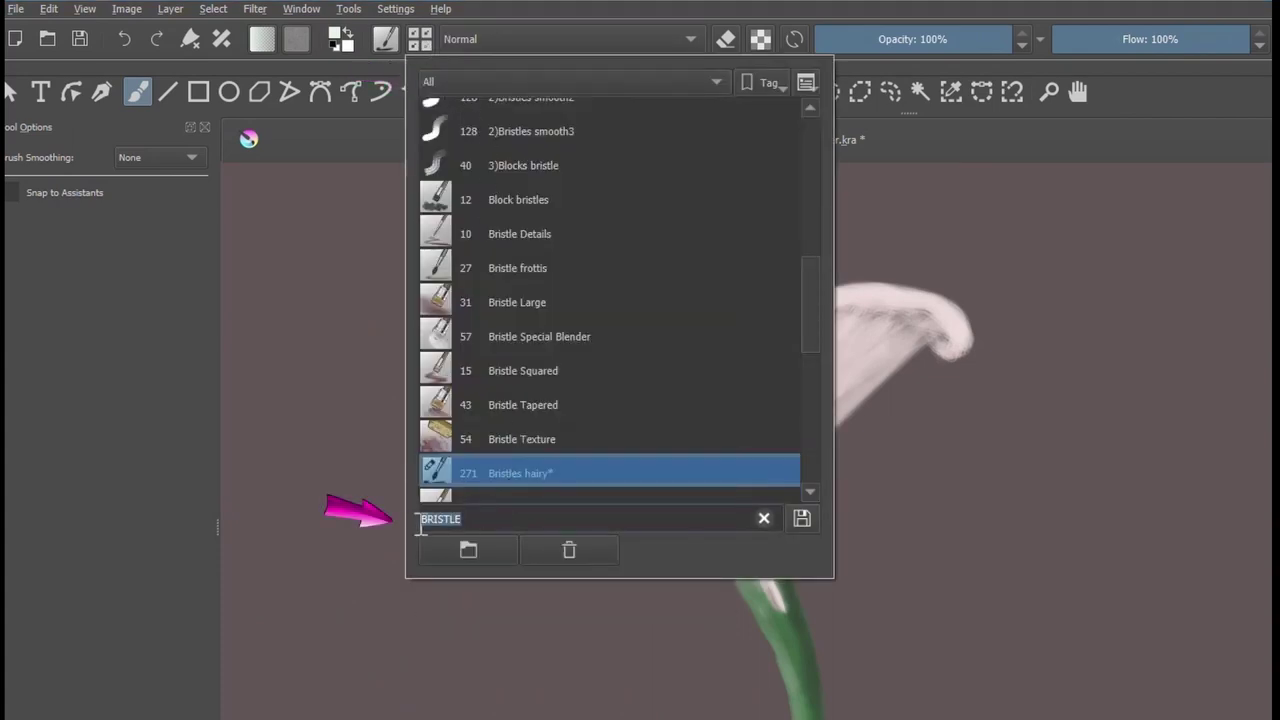
key(End)
key(BackSpace)
key(BackSpace)
key(BackSpace)
key(BackSpace)
key(BackSpace)
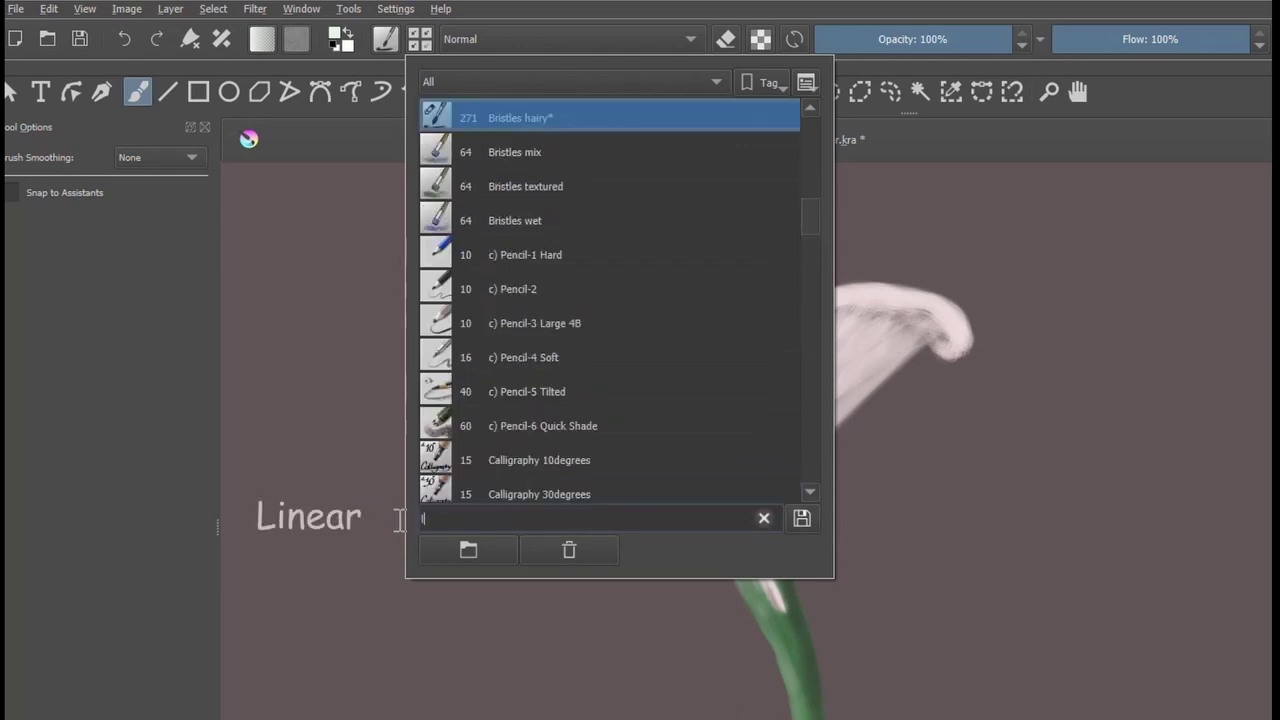
text(linear)
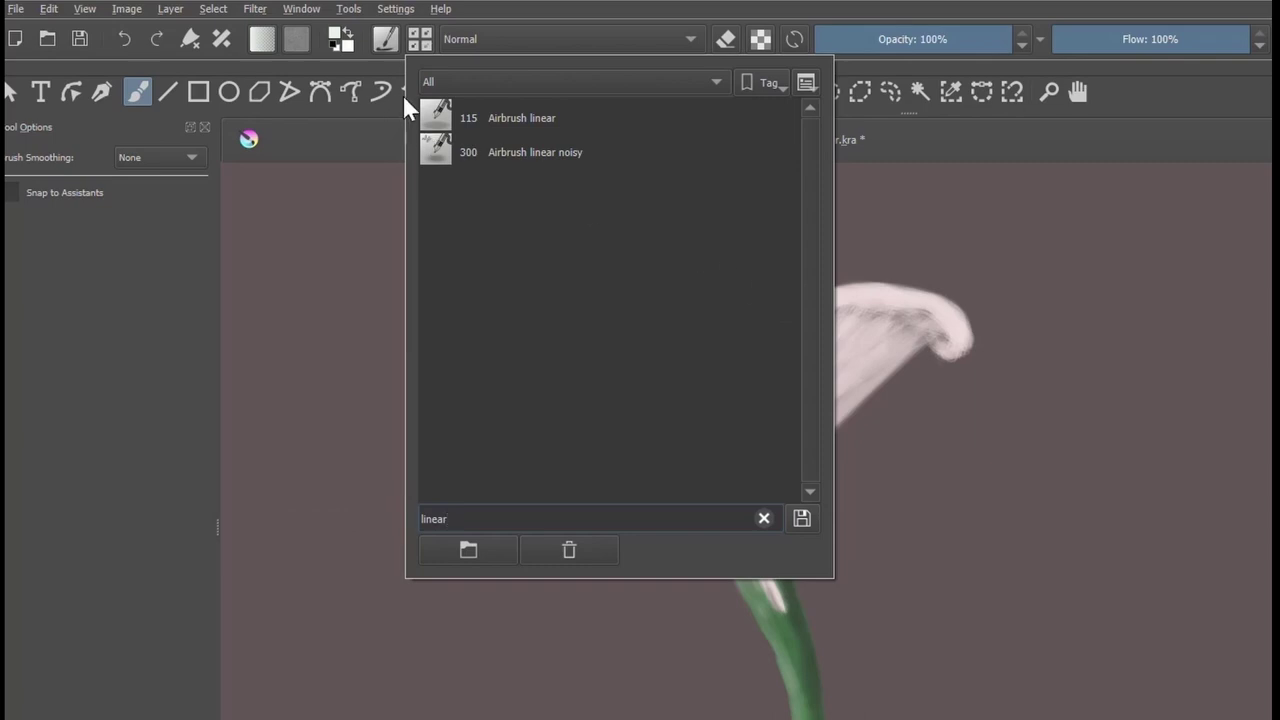
click(516, 118)
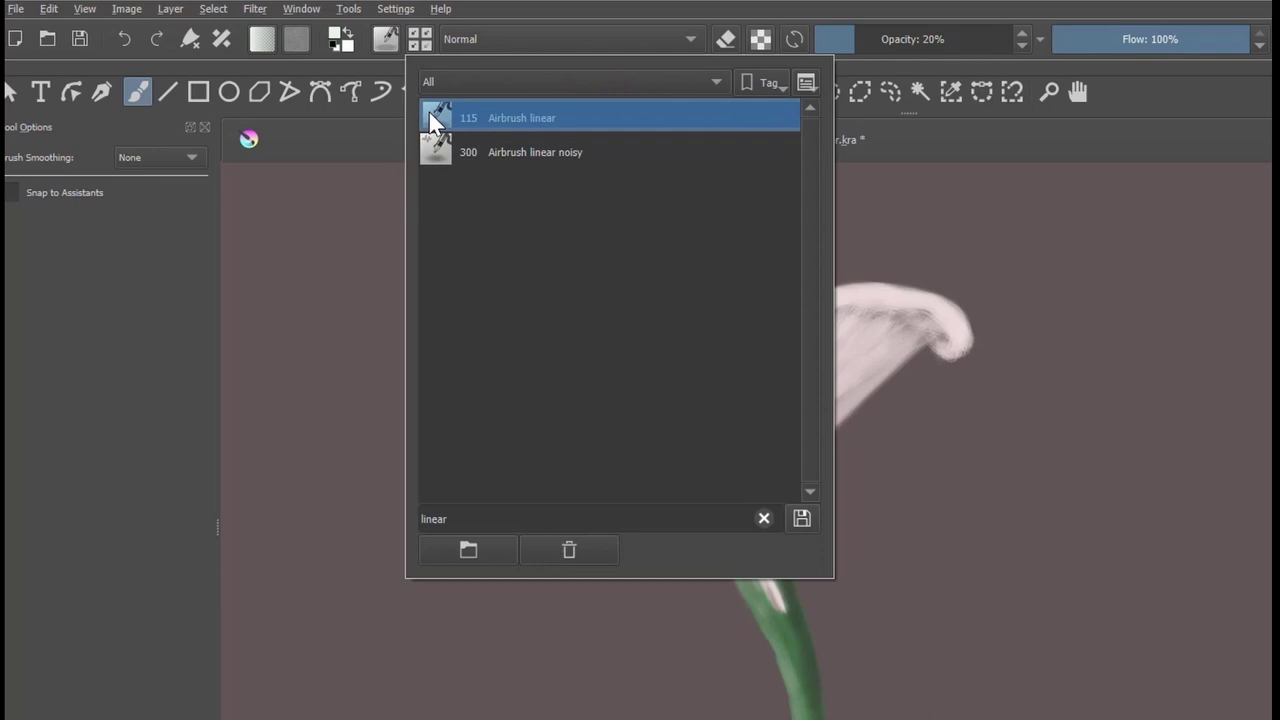
mouse_move(432, 120)
click(1245, 100)
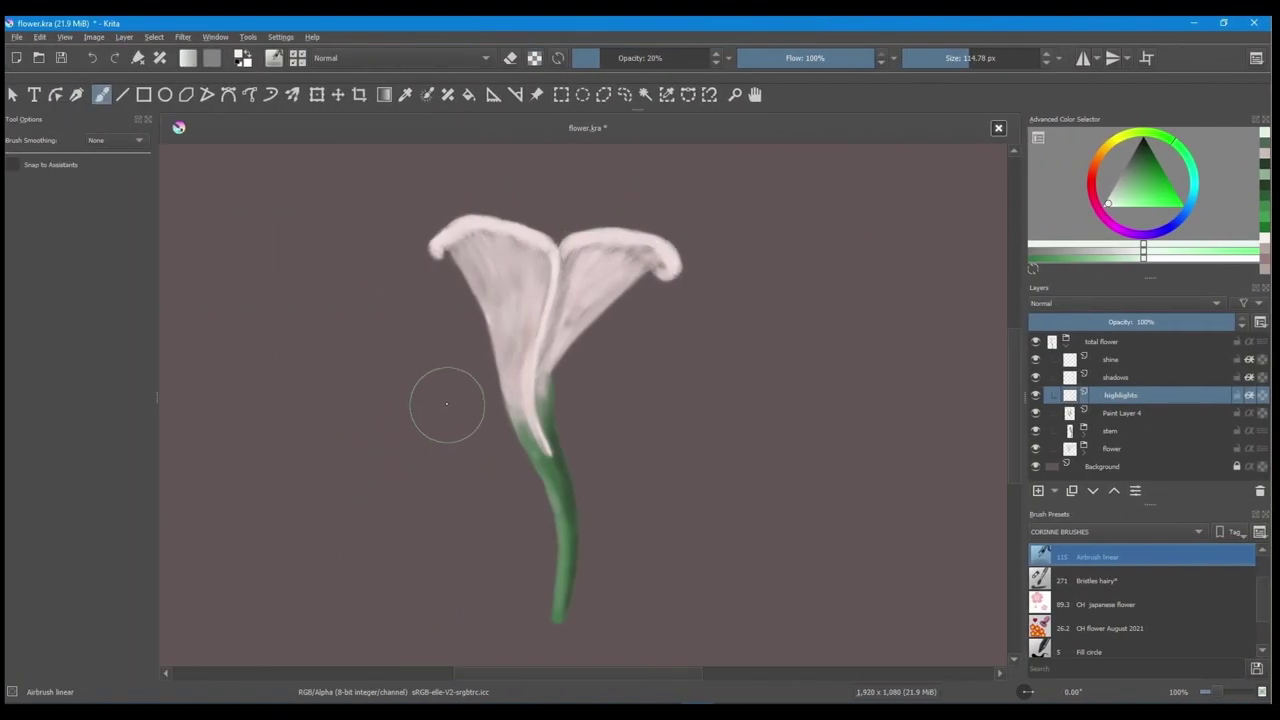
Give highlights the Overlay blend mode, shadows Multiply, and shine Screen.
mouse_move(447, 404)
mouse_down()
mouse_move(462, 351)
mouse_move(484, 366)
mouse_move(563, 363)
mouse_up()
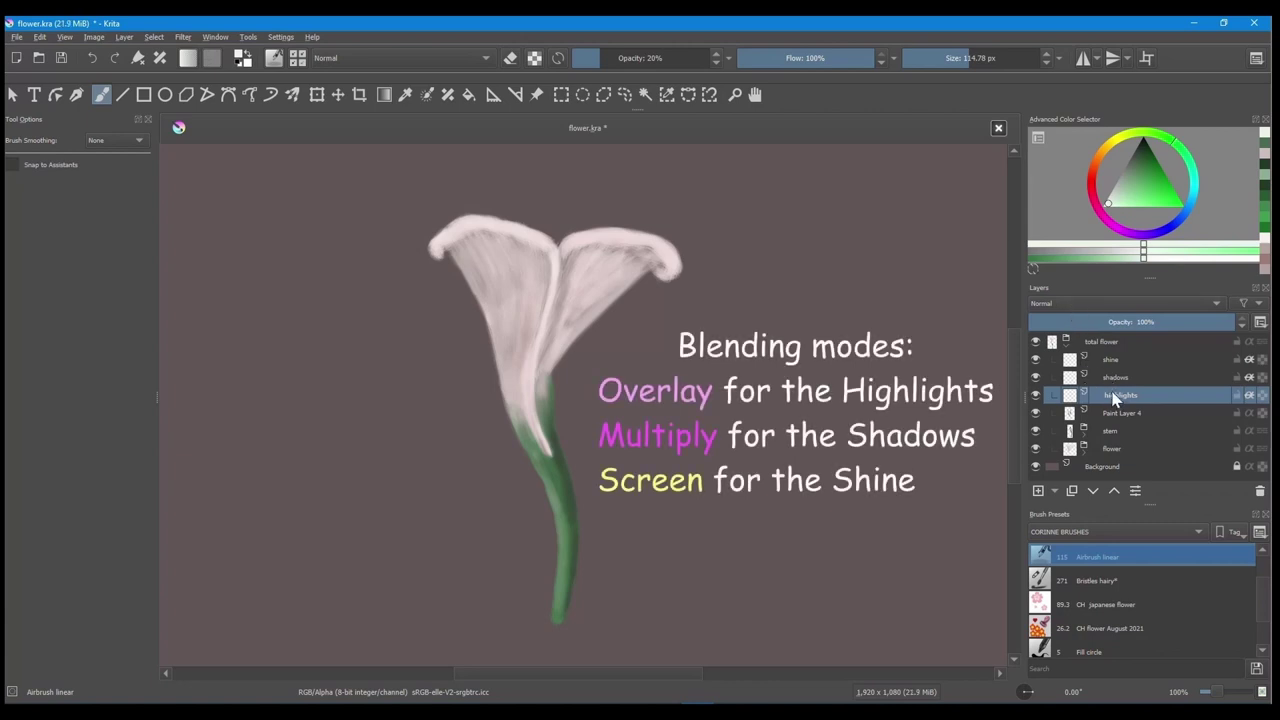
click(1085, 304)
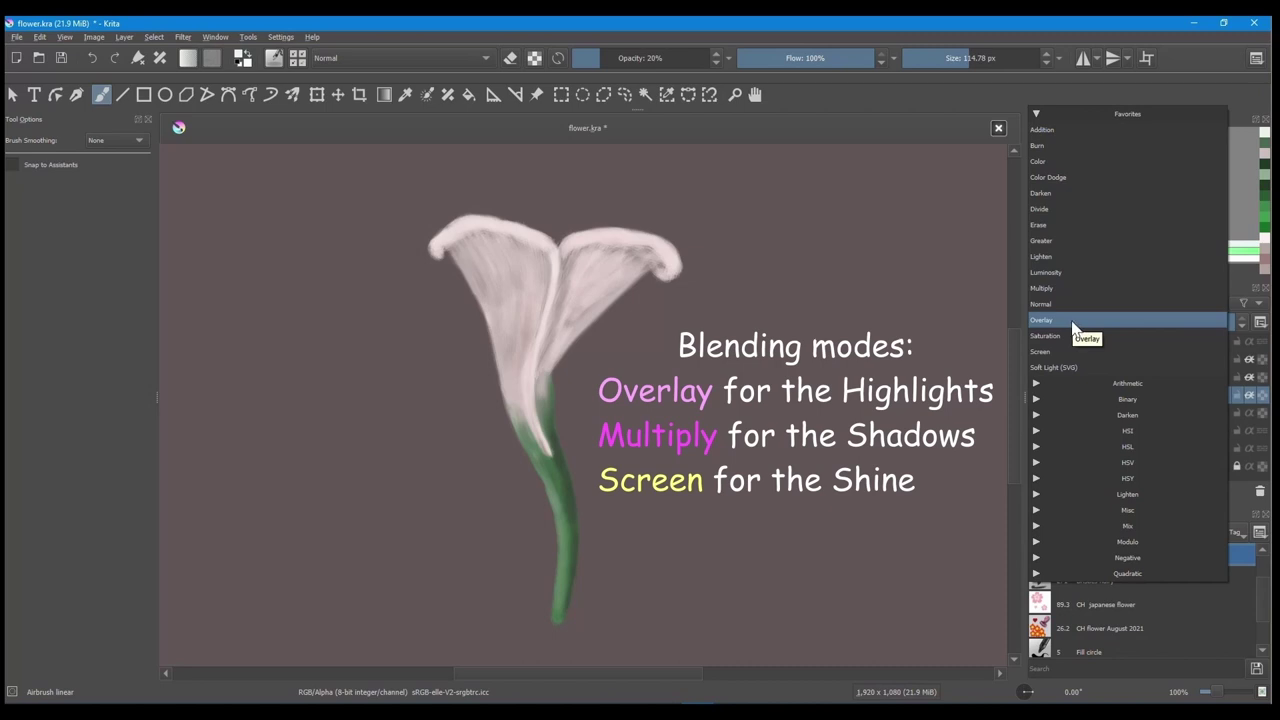
click(1072, 322)
click(1128, 378)
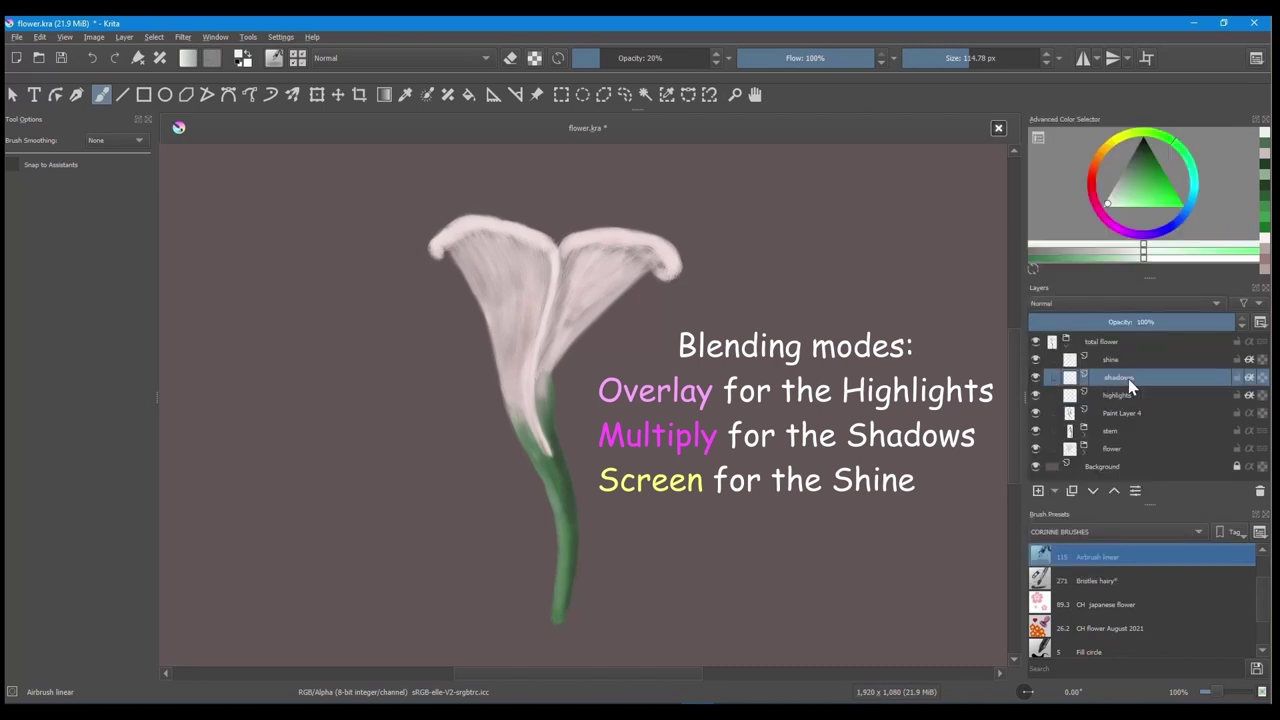
click(1114, 305)
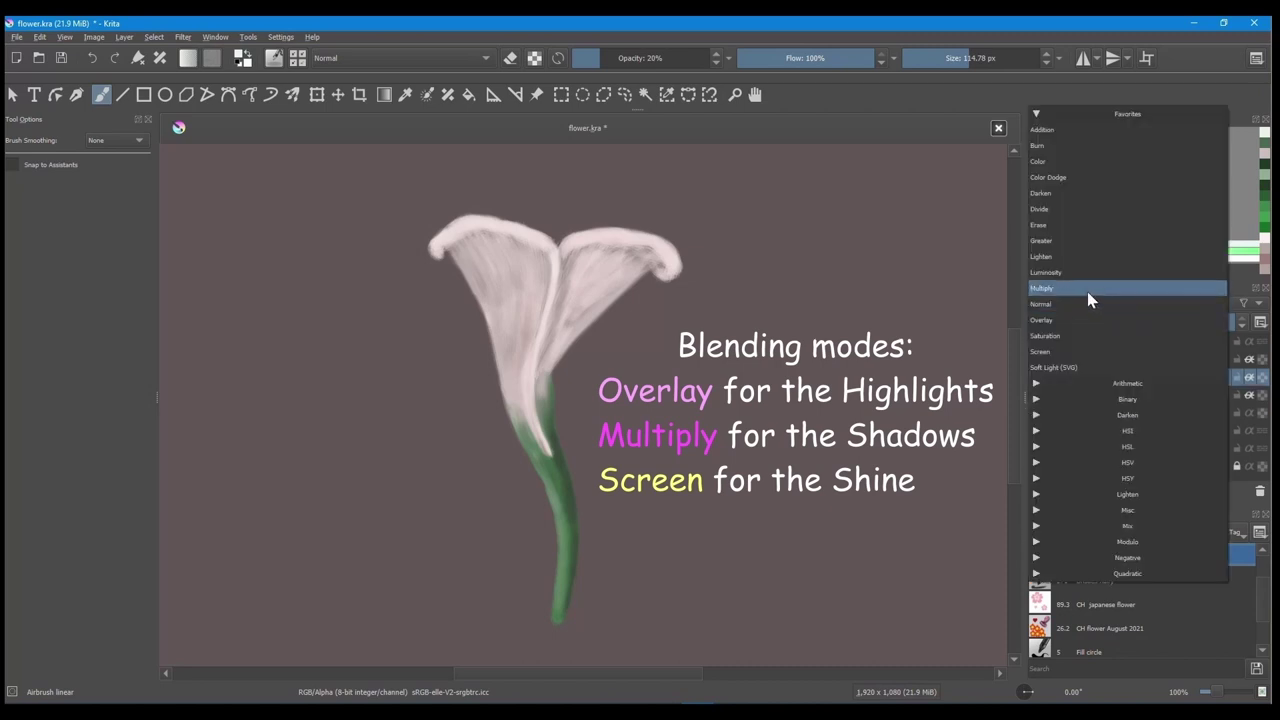
click(1088, 291)
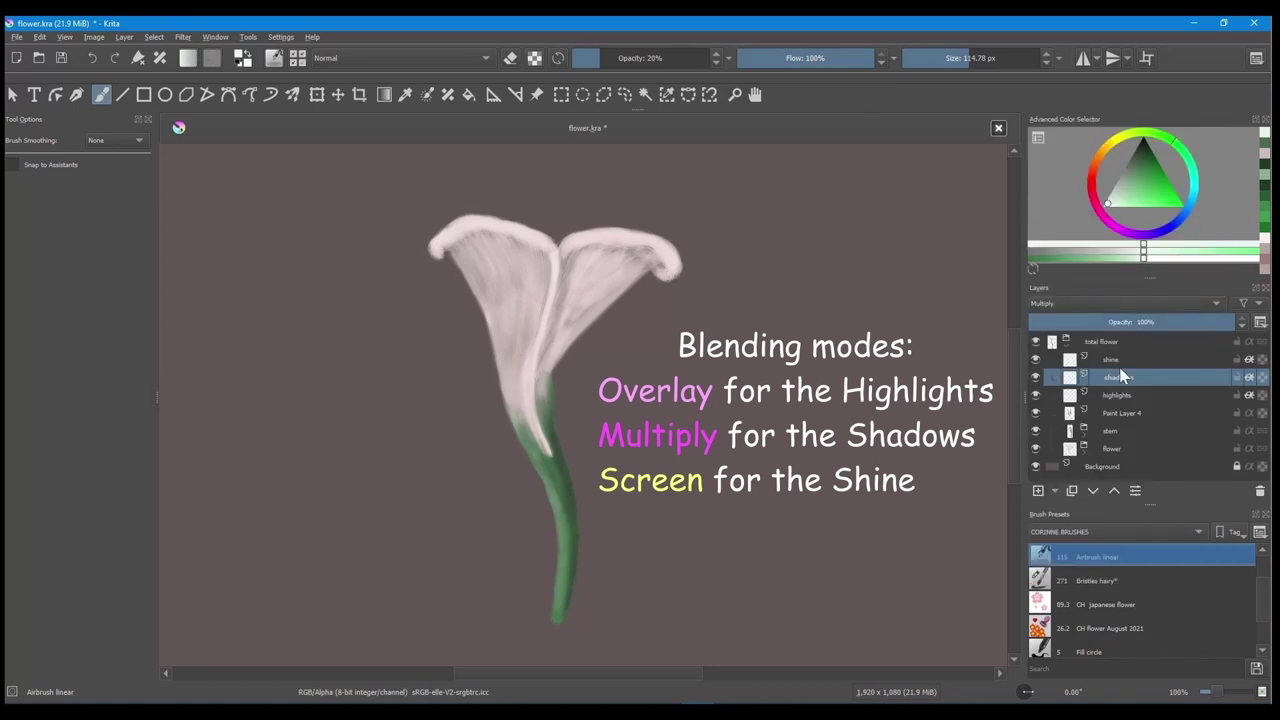
click(1112, 359)
click(1106, 305)
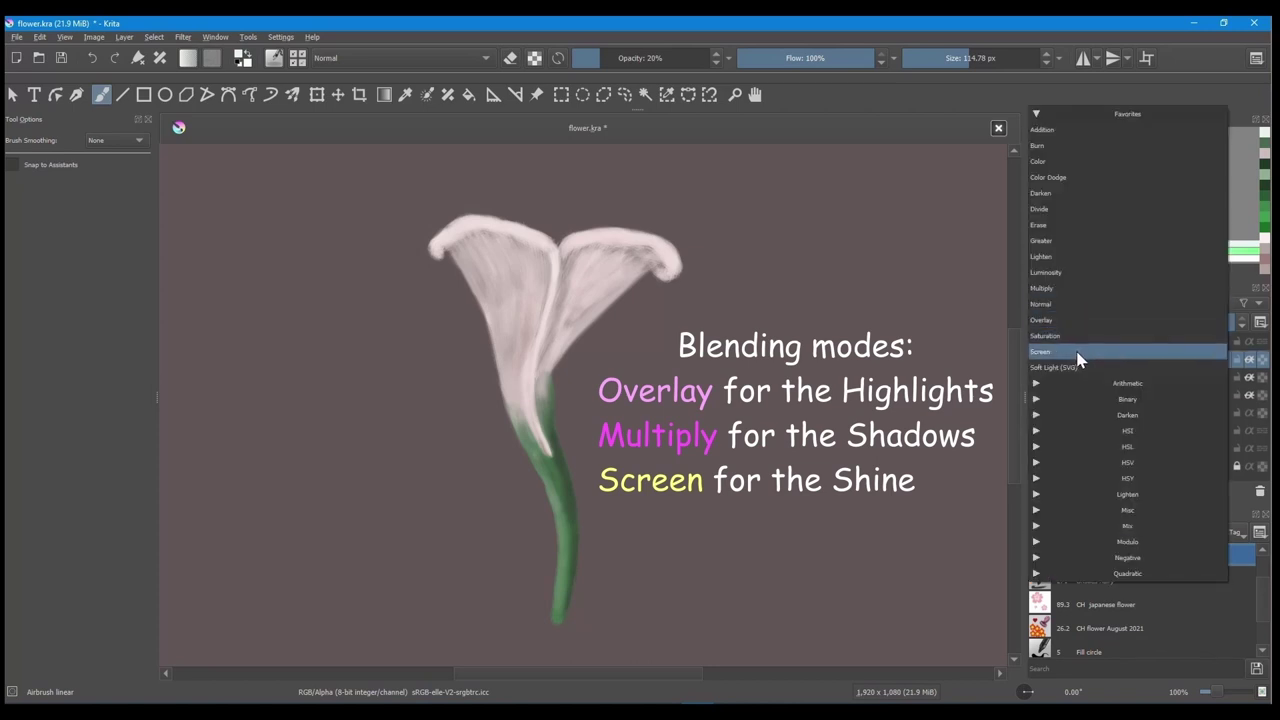
click(1078, 353)
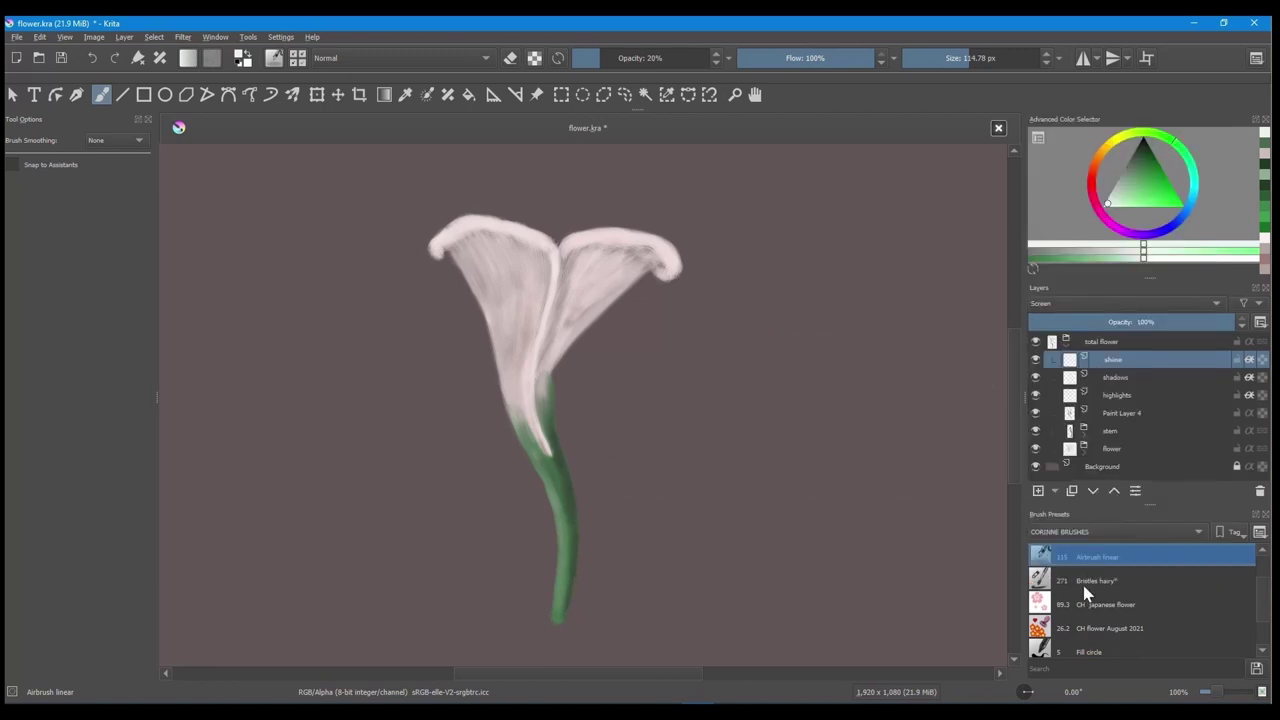
click(1120, 395)
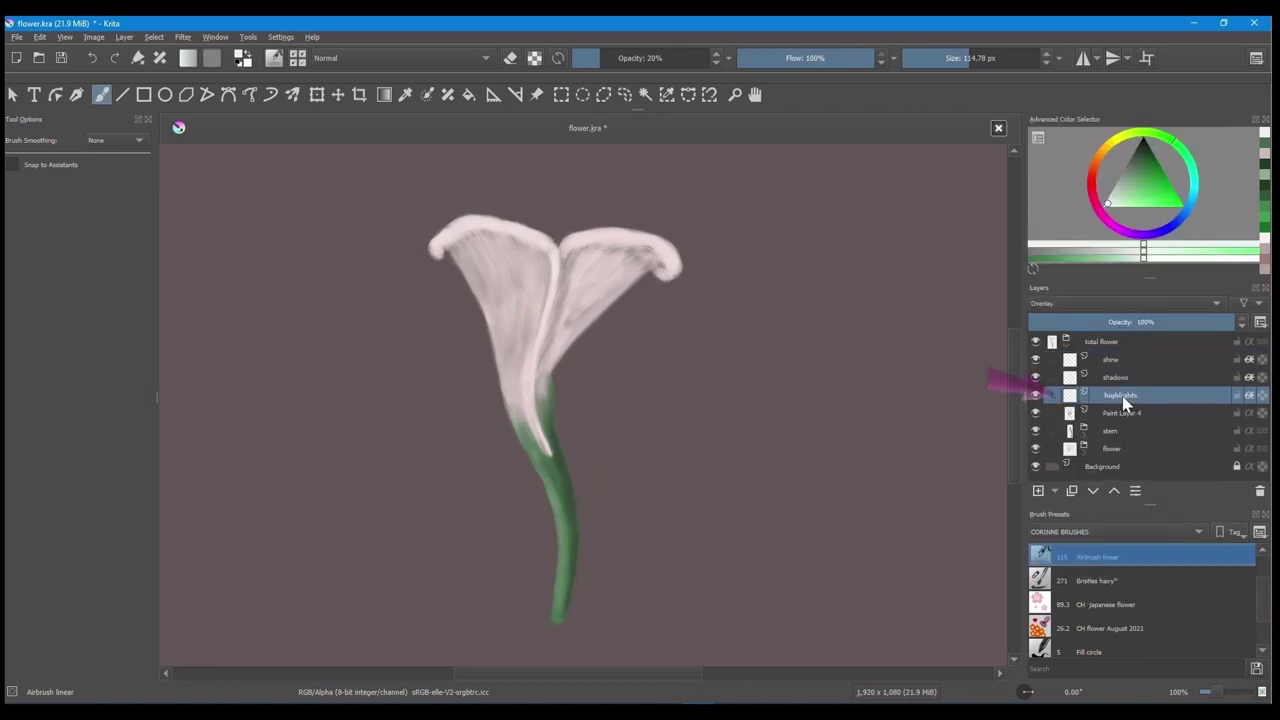
Pick a pale red hue and airbrush highlights over both petals and the stem junction at 59% opacity, 52% flow.
click(1093, 184)
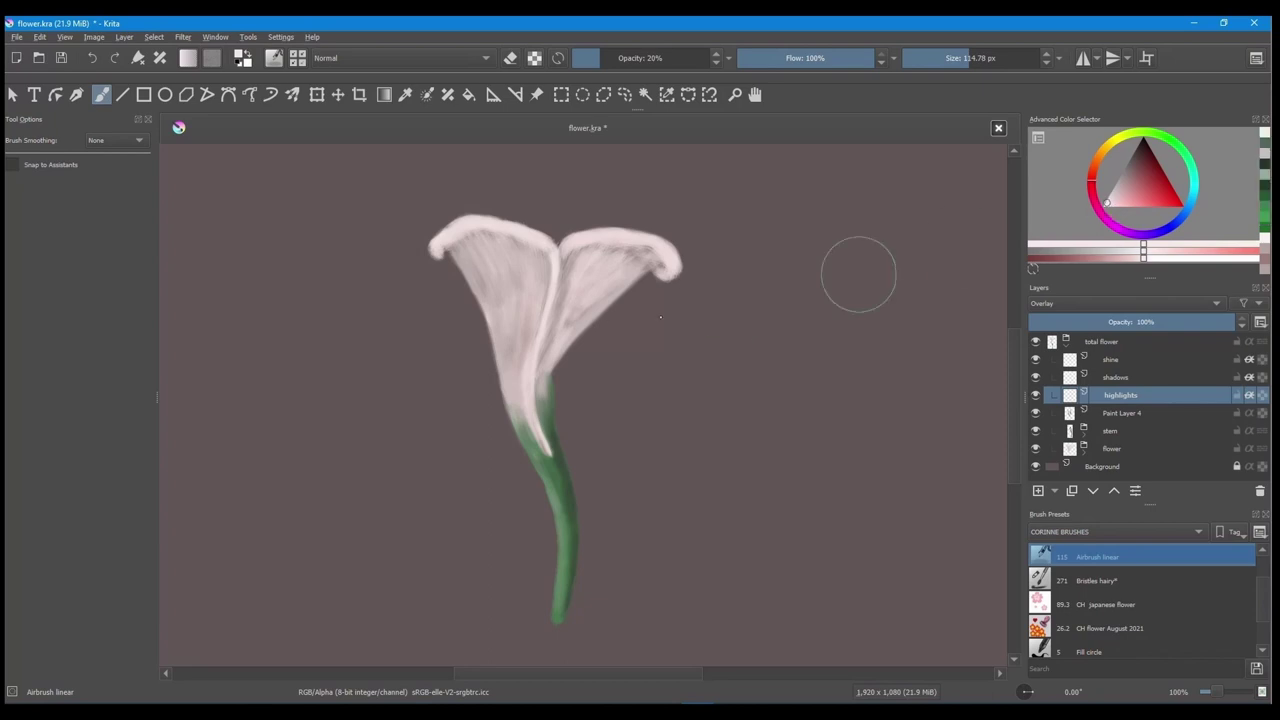
mouse_move(543, 303)
mouse_down()
mouse_move(479, 268)
mouse_move(491, 320)
mouse_up()
mouse_move(582, 299)
mouse_down()
mouse_move(614, 297)
mouse_move(638, 264)
mouse_move(627, 274)
mouse_move(646, 226)
mouse_up()
drag(842, 58, 809, 58)
drag(606, 58, 652, 58)
mouse_move(650, 208)
mouse_down()
mouse_move(571, 300)
mouse_move(651, 263)
mouse_move(601, 198)
mouse_move(560, 198)
mouse_up()
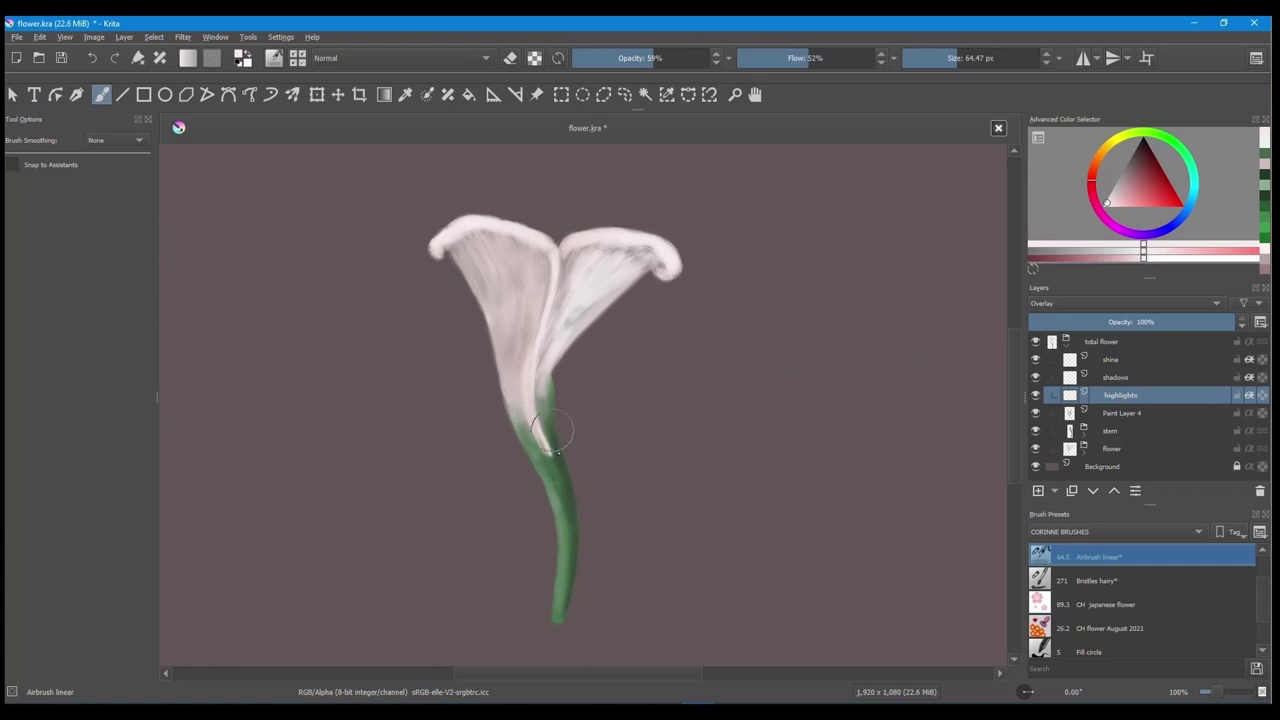
mouse_move(543, 429)
mouse_down()
mouse_move(606, 466)
mouse_move(523, 457)
mouse_move(535, 418)
mouse_move(486, 251)
mouse_move(509, 257)
mouse_move(509, 277)
mouse_move(540, 265)
mouse_up()
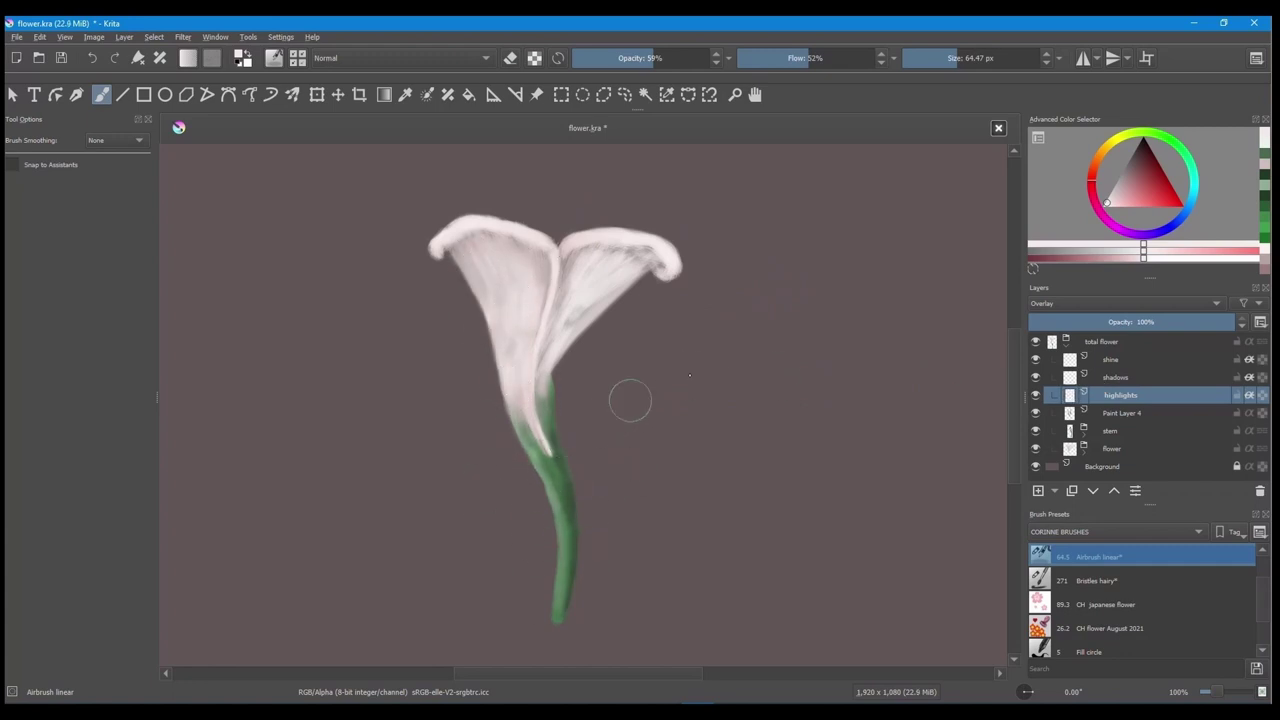
On the shadows layer, airbrush dark shading inside both petals and lower the layer opacity to 93%.
click(1114, 378)
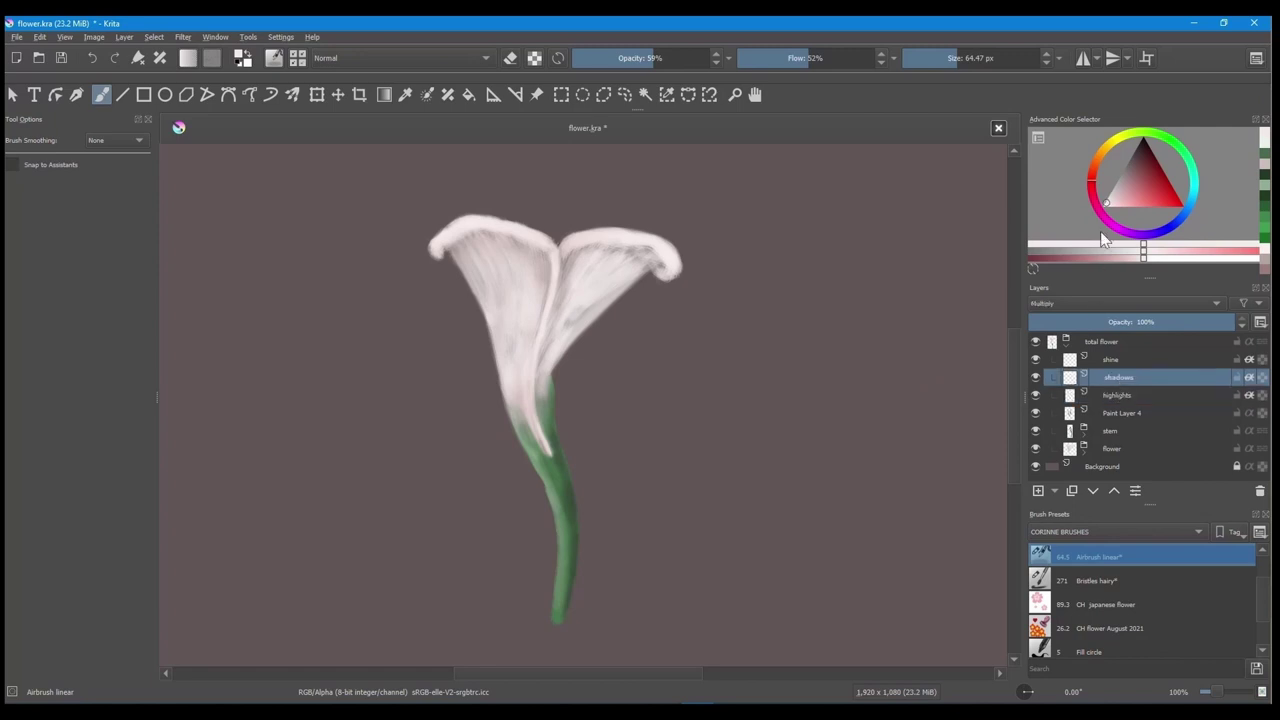
drag(1121, 181, 1134, 163)
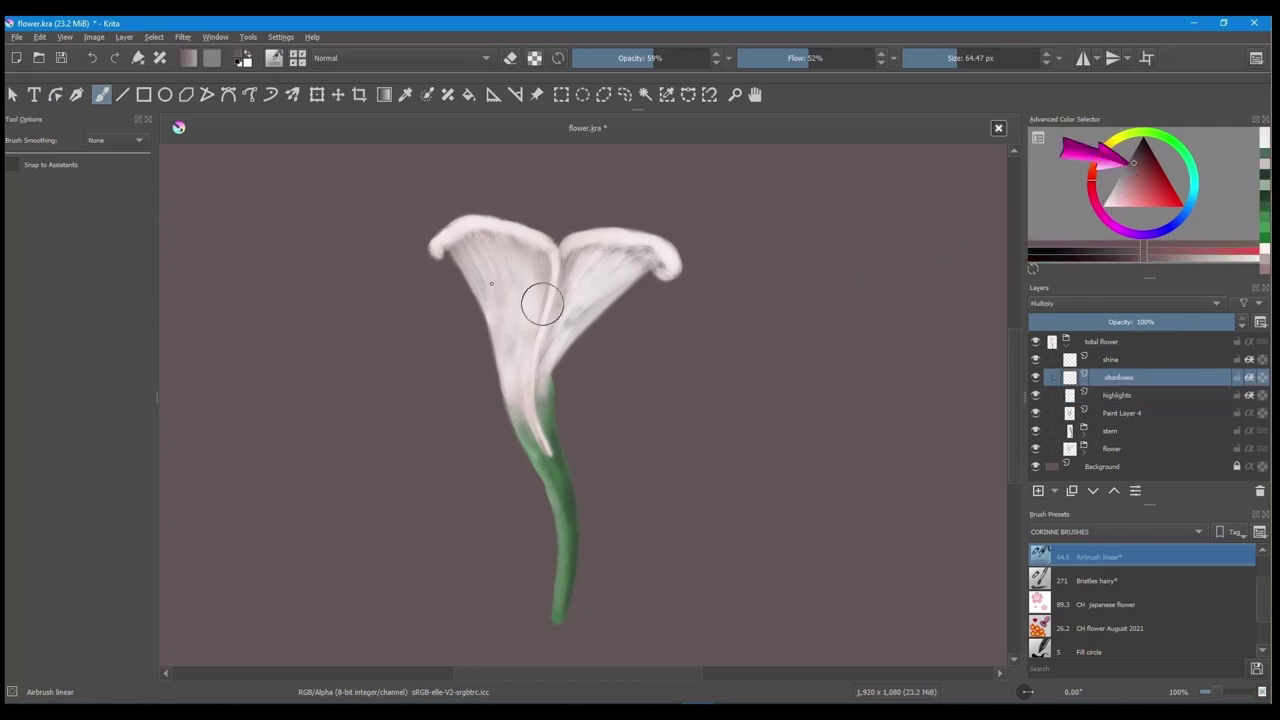
mouse_move(464, 245)
mouse_down()
mouse_move(489, 280)
mouse_move(491, 245)
mouse_move(502, 245)
mouse_move(511, 298)
mouse_move(527, 257)
mouse_move(520, 320)
mouse_move(532, 255)
mouse_move(506, 391)
mouse_move(496, 259)
mouse_move(503, 345)
mouse_move(474, 255)
mouse_move(508, 368)
mouse_move(590, 264)
mouse_move(555, 296)
mouse_move(600, 258)
mouse_move(604, 270)
mouse_move(633, 262)
mouse_move(551, 325)
mouse_move(576, 266)
mouse_move(510, 379)
mouse_move(516, 421)
mouse_move(507, 386)
mouse_move(530, 464)
mouse_move(521, 421)
mouse_move(545, 458)
mouse_move(560, 397)
mouse_move(576, 600)
mouse_up()
mouse_move(556, 316)
mouse_down()
mouse_move(565, 355)
mouse_move(558, 377)
mouse_move(648, 261)
mouse_move(633, 285)
mouse_move(632, 257)
mouse_move(610, 314)
mouse_move(547, 322)
mouse_move(514, 244)
mouse_move(522, 256)
mouse_move(474, 237)
mouse_move(507, 350)
mouse_up()
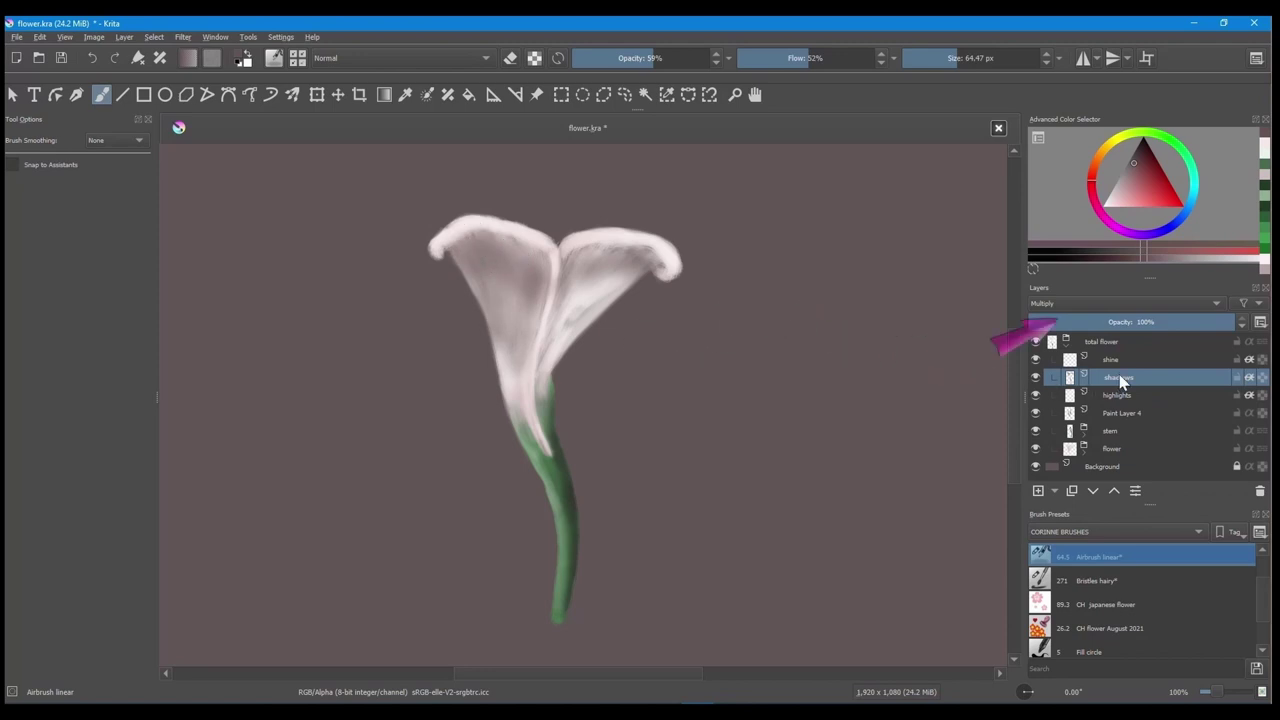
click(1188, 325)
drag(1188, 325, 1143, 322)
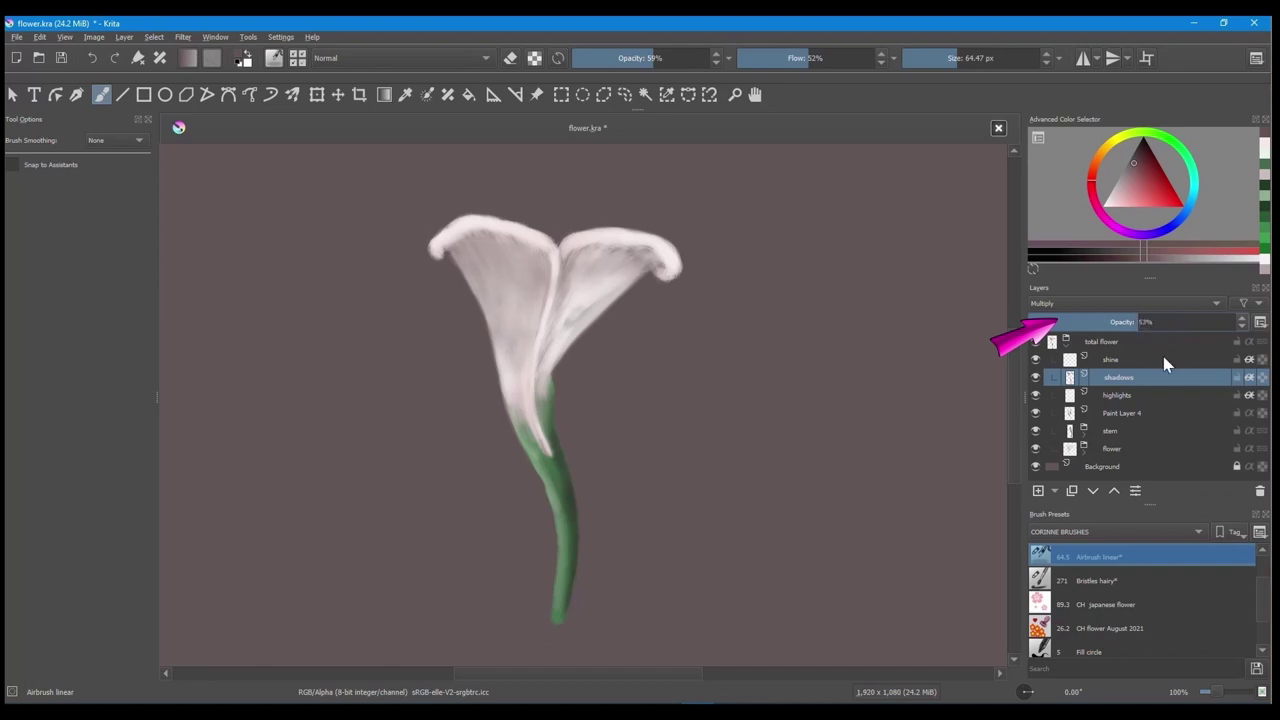
Select the shine layer and set the brush opacity and flow to 100%.
click(1122, 360)
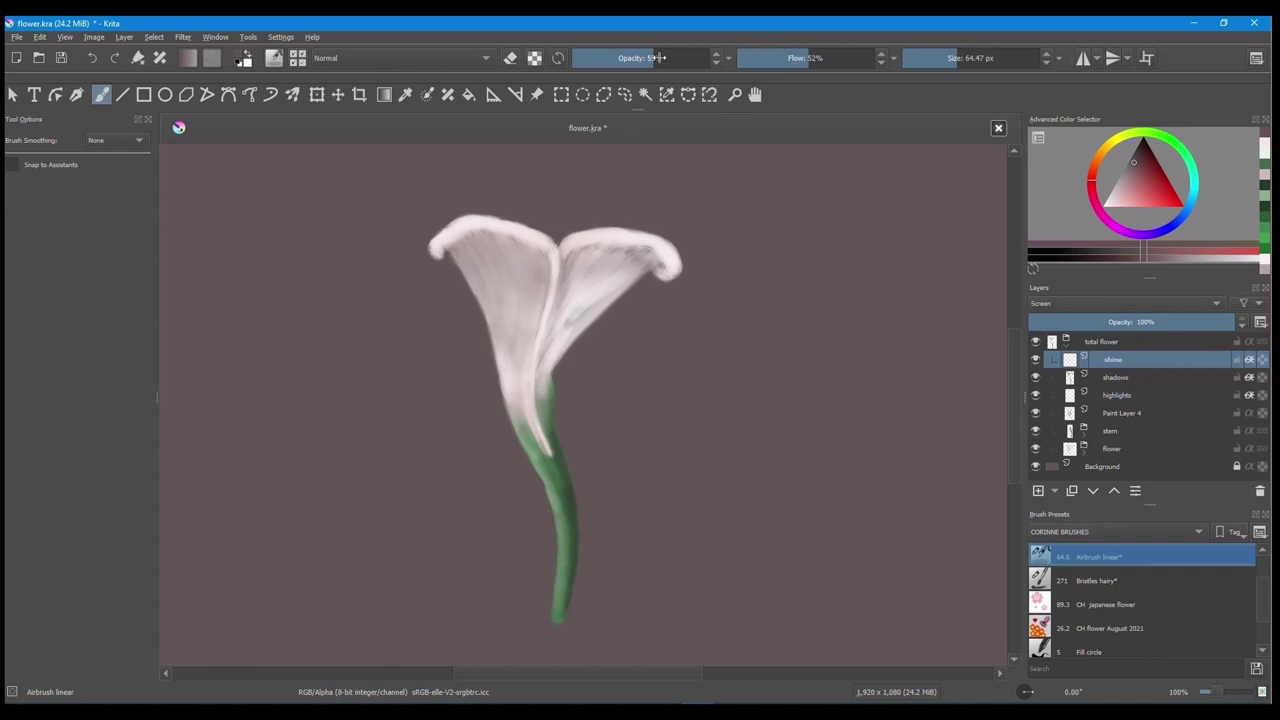
drag(658, 57, 725, 58)
drag(805, 57, 932, 58)
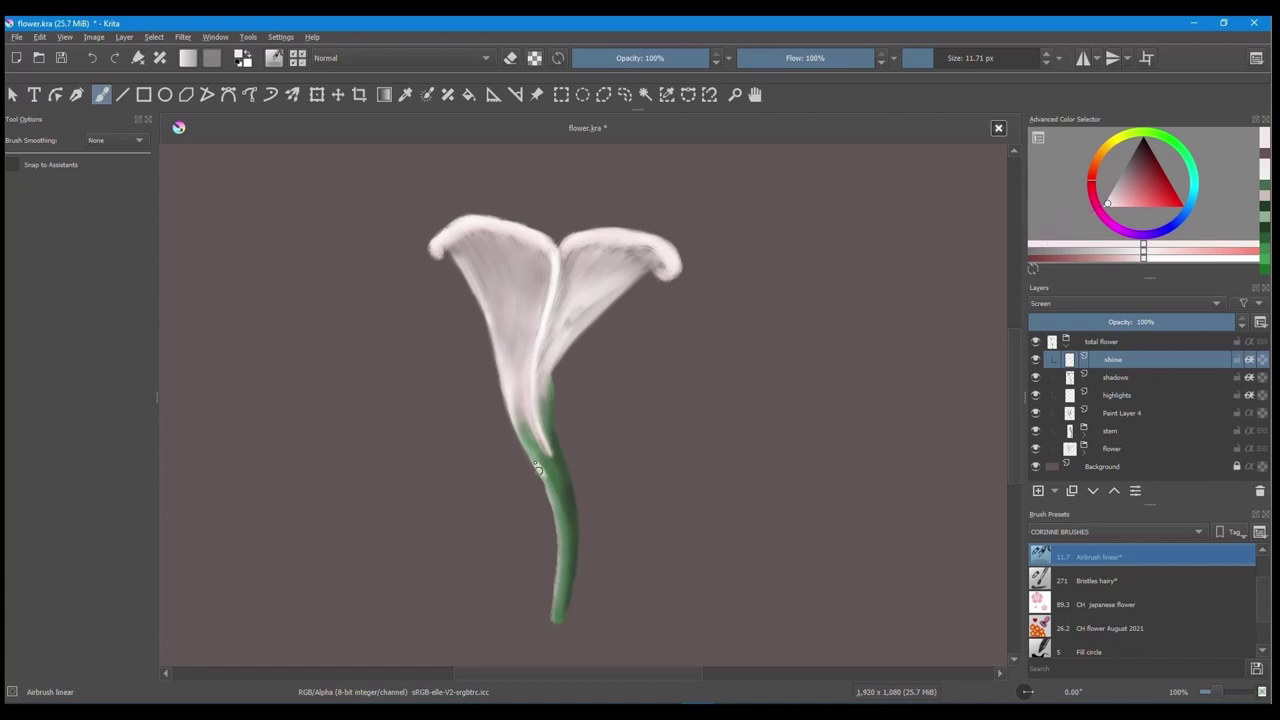
Paint thin white shine lines along the stem, the flower-stem join and the left petal edge.
drag(553, 504, 553, 508)
drag(537, 408, 548, 448)
drag(442, 245, 566, 240)
key(e)
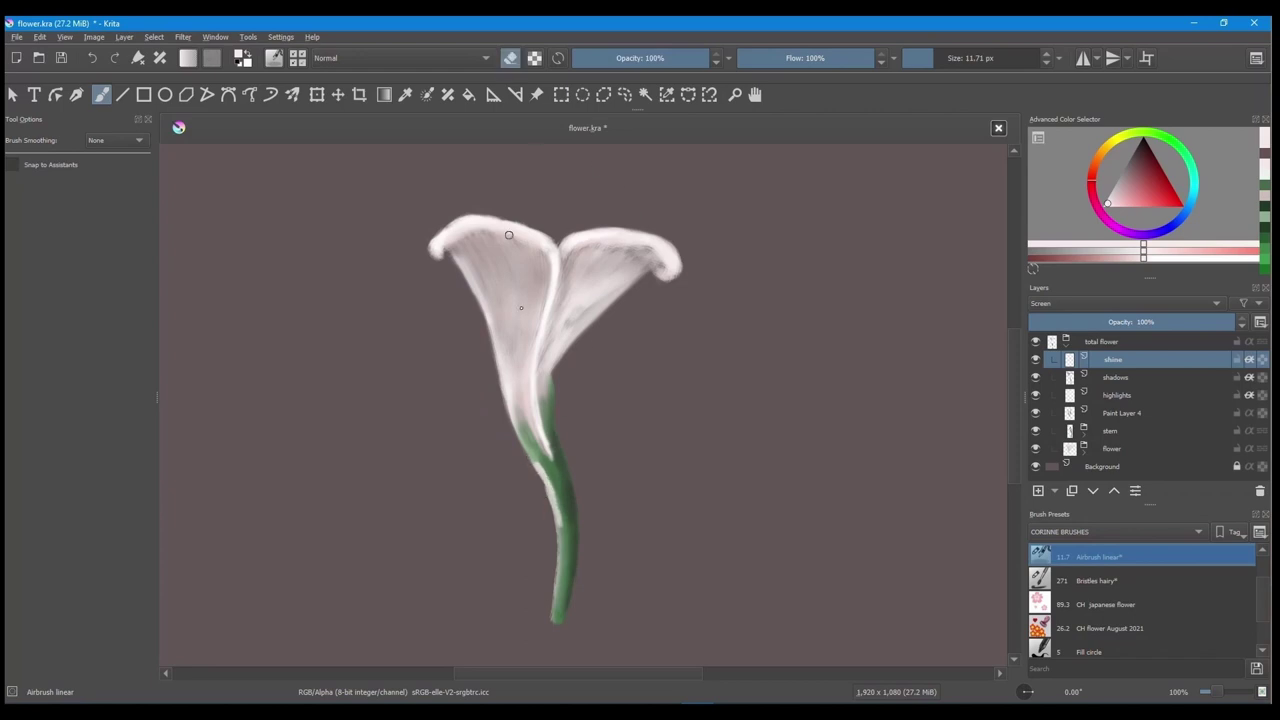